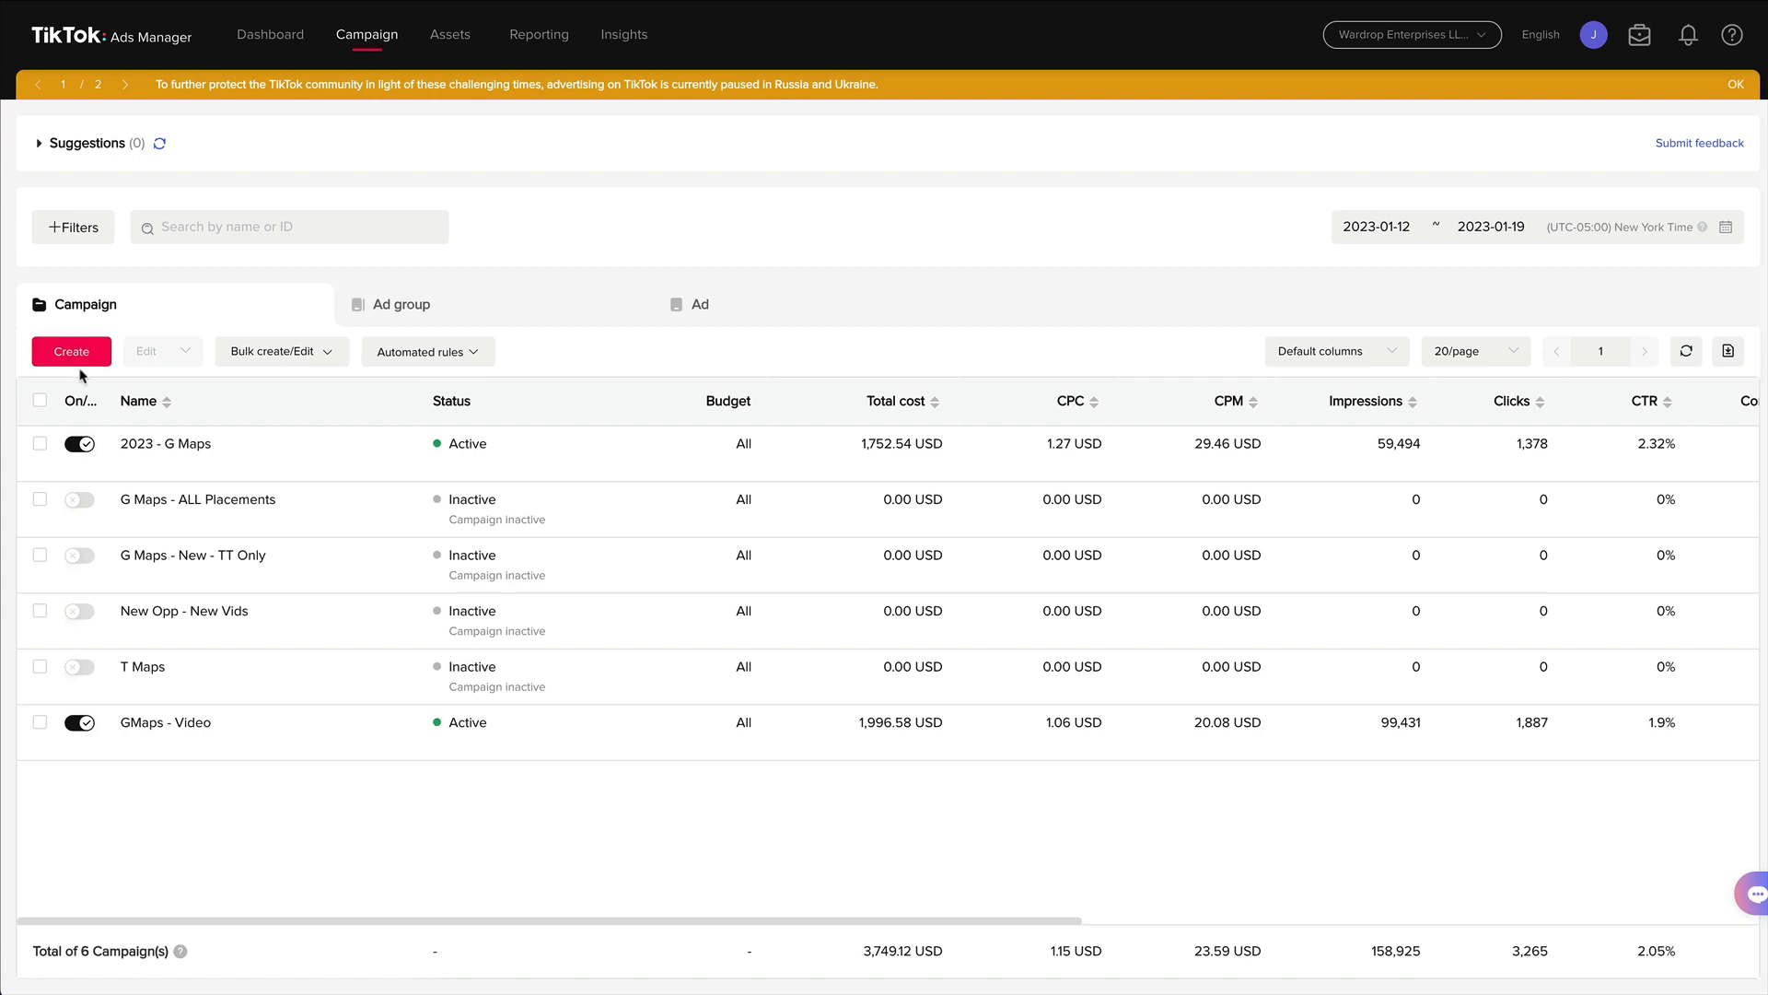
Start a new campaign in Custom Mode with the Website conversions objective, hiding the mode selection page in future.
{"action": "left_click", "coordinate": [82, 356]}
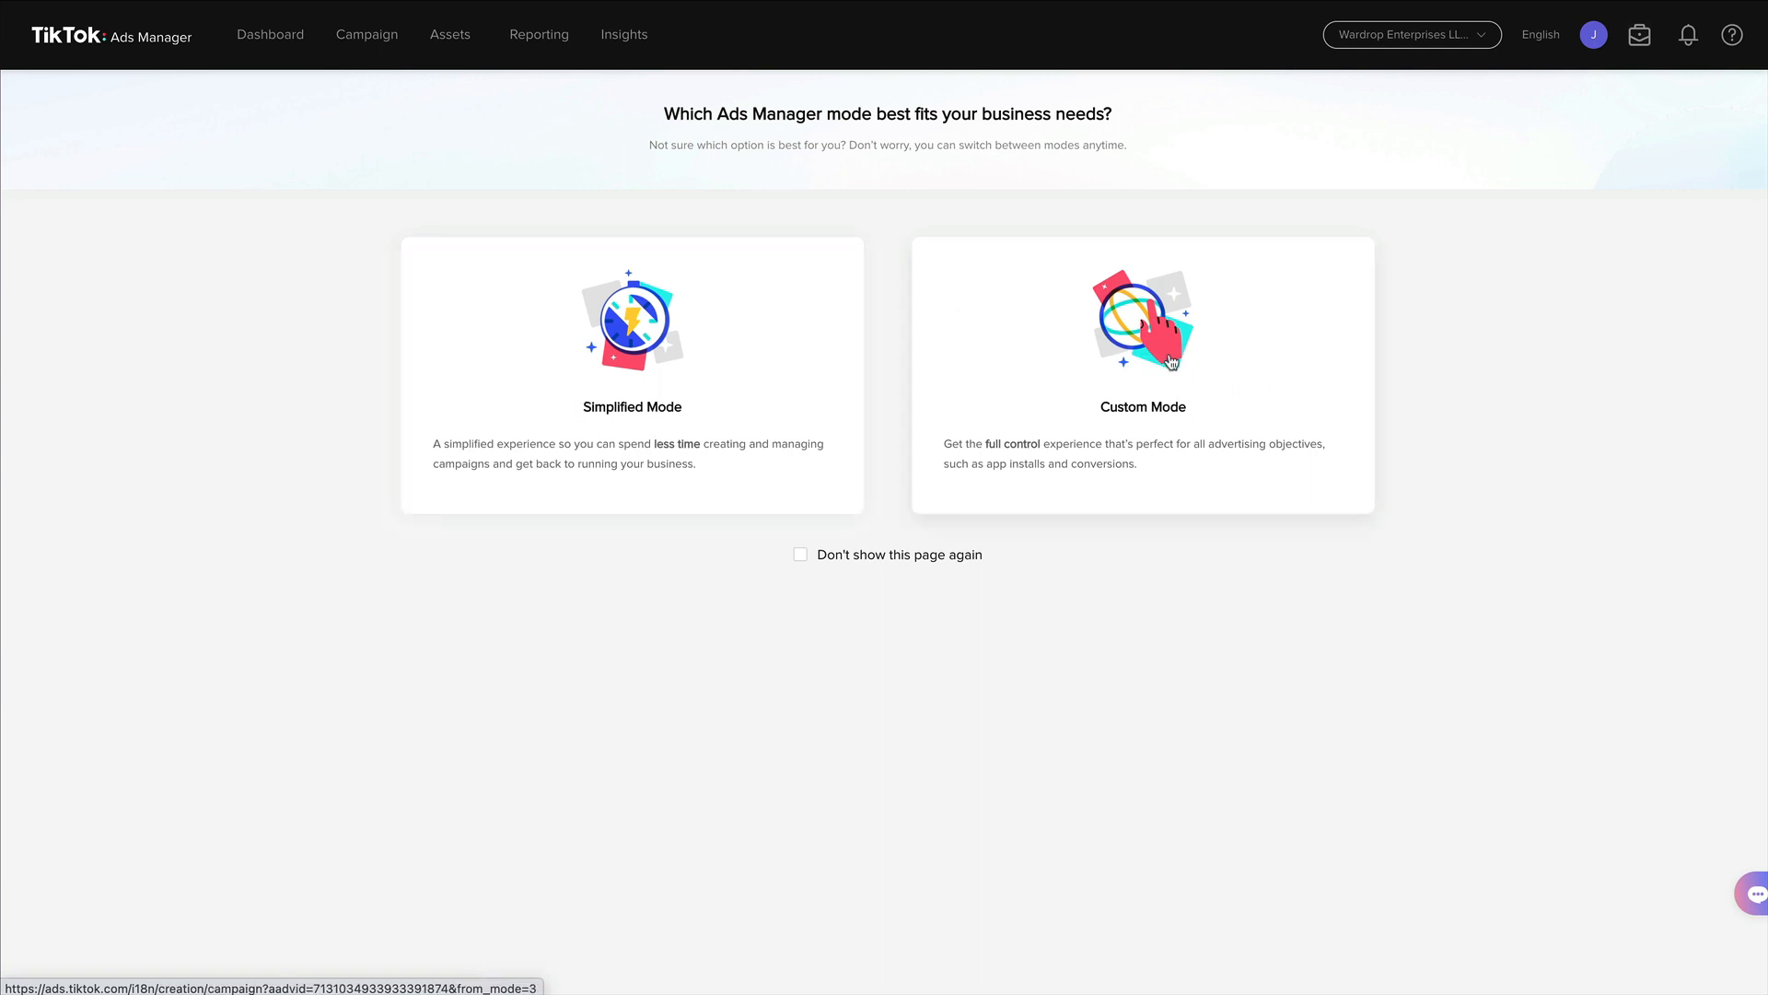
{"action": "left_click", "coordinate": [801, 554]}
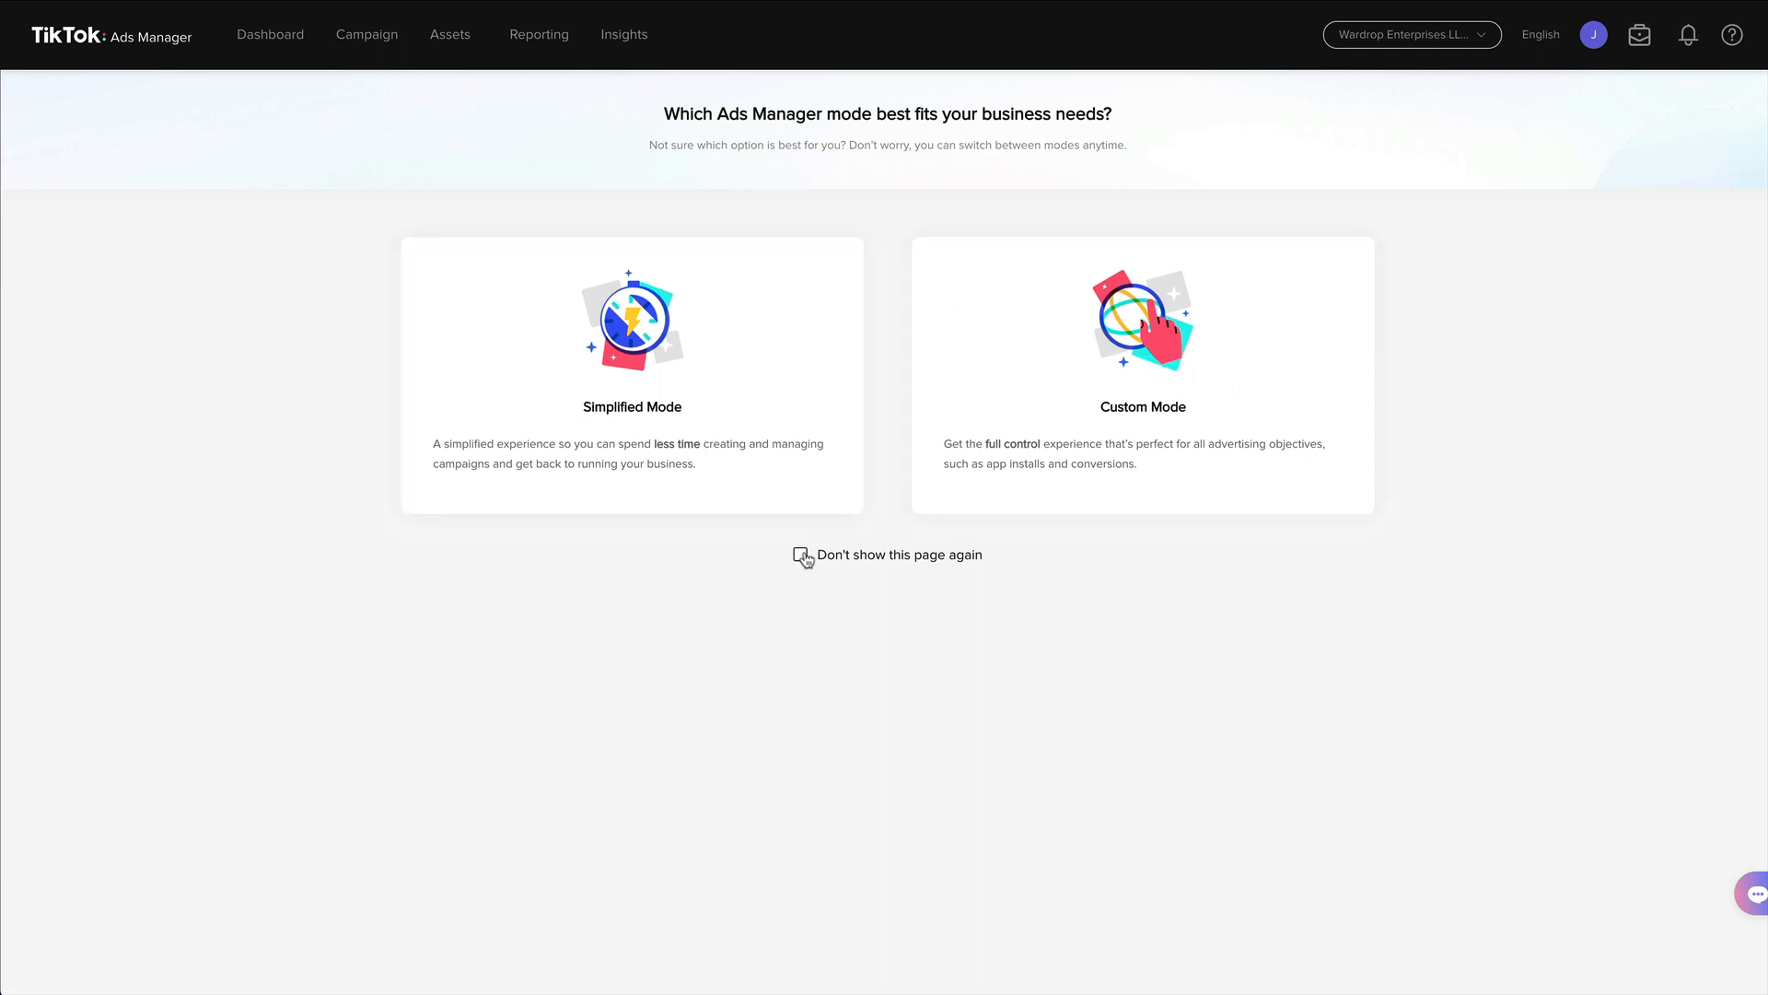
{"action": "left_click", "coordinate": [1218, 315]}
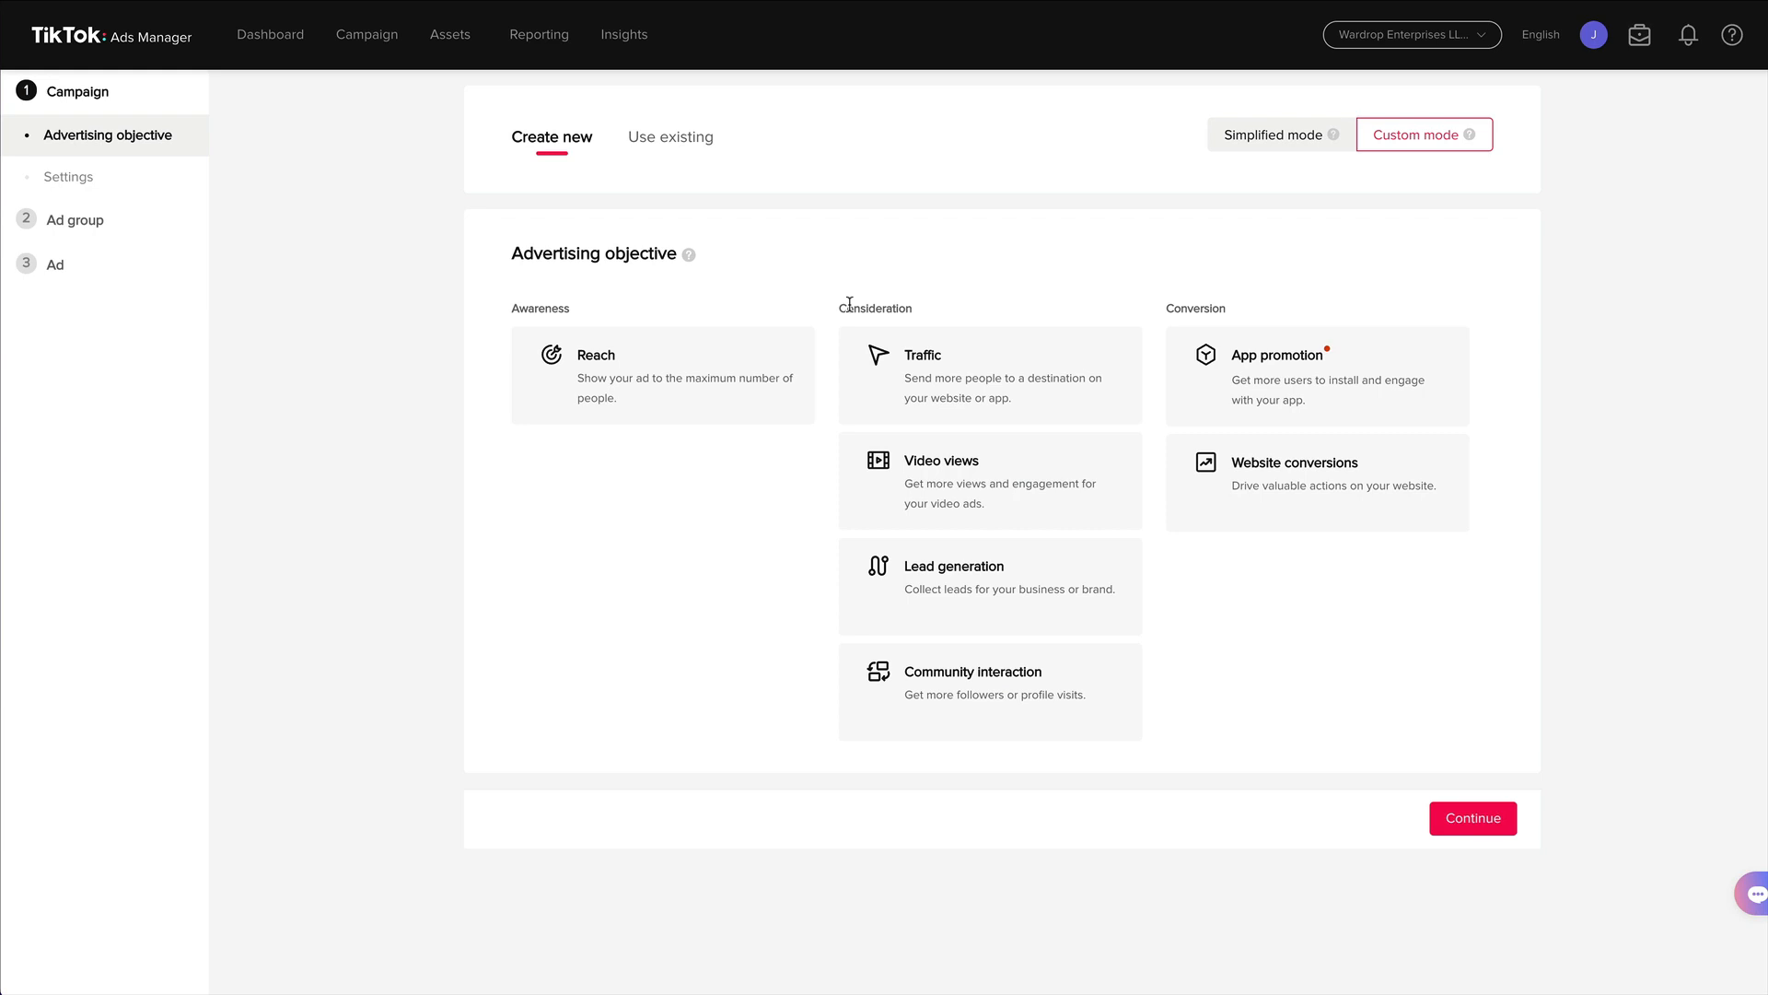
{"action": "left_click", "coordinate": [1276, 490]}
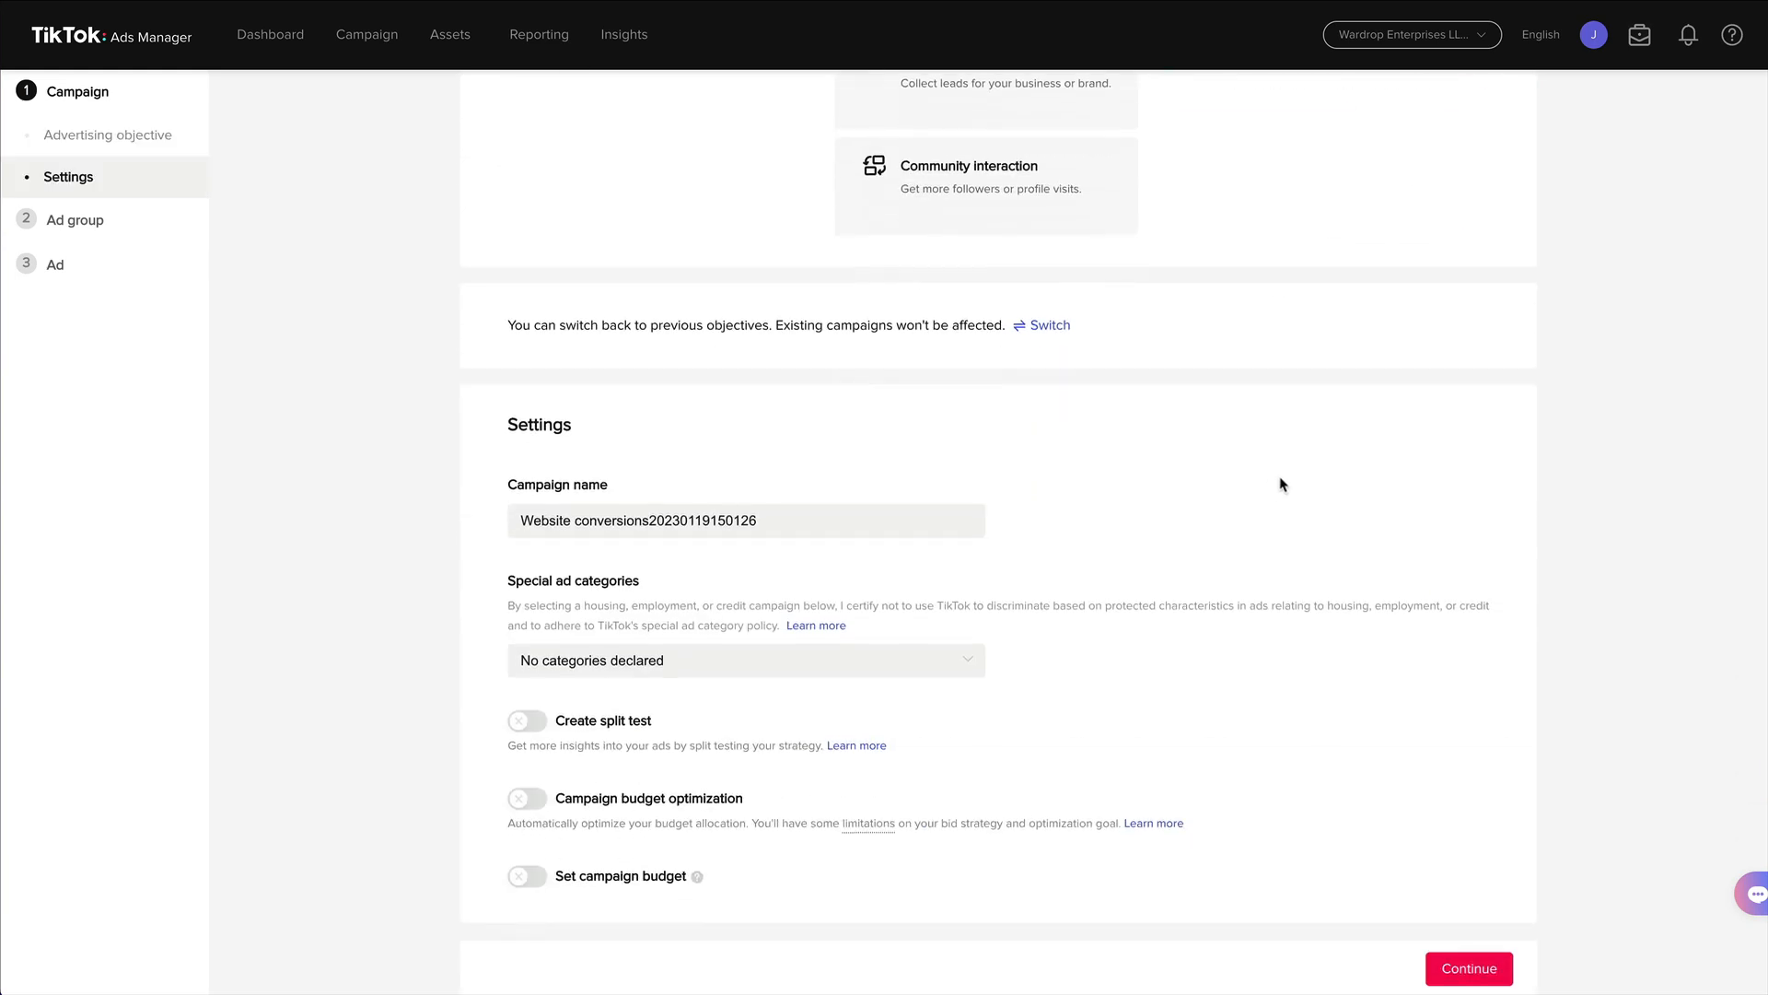
Name the campaign DEMO and continue to the ad group settings.
{"action": "left_click_drag", "start_coordinate": [819, 523], "coordinate": [395, 451]}
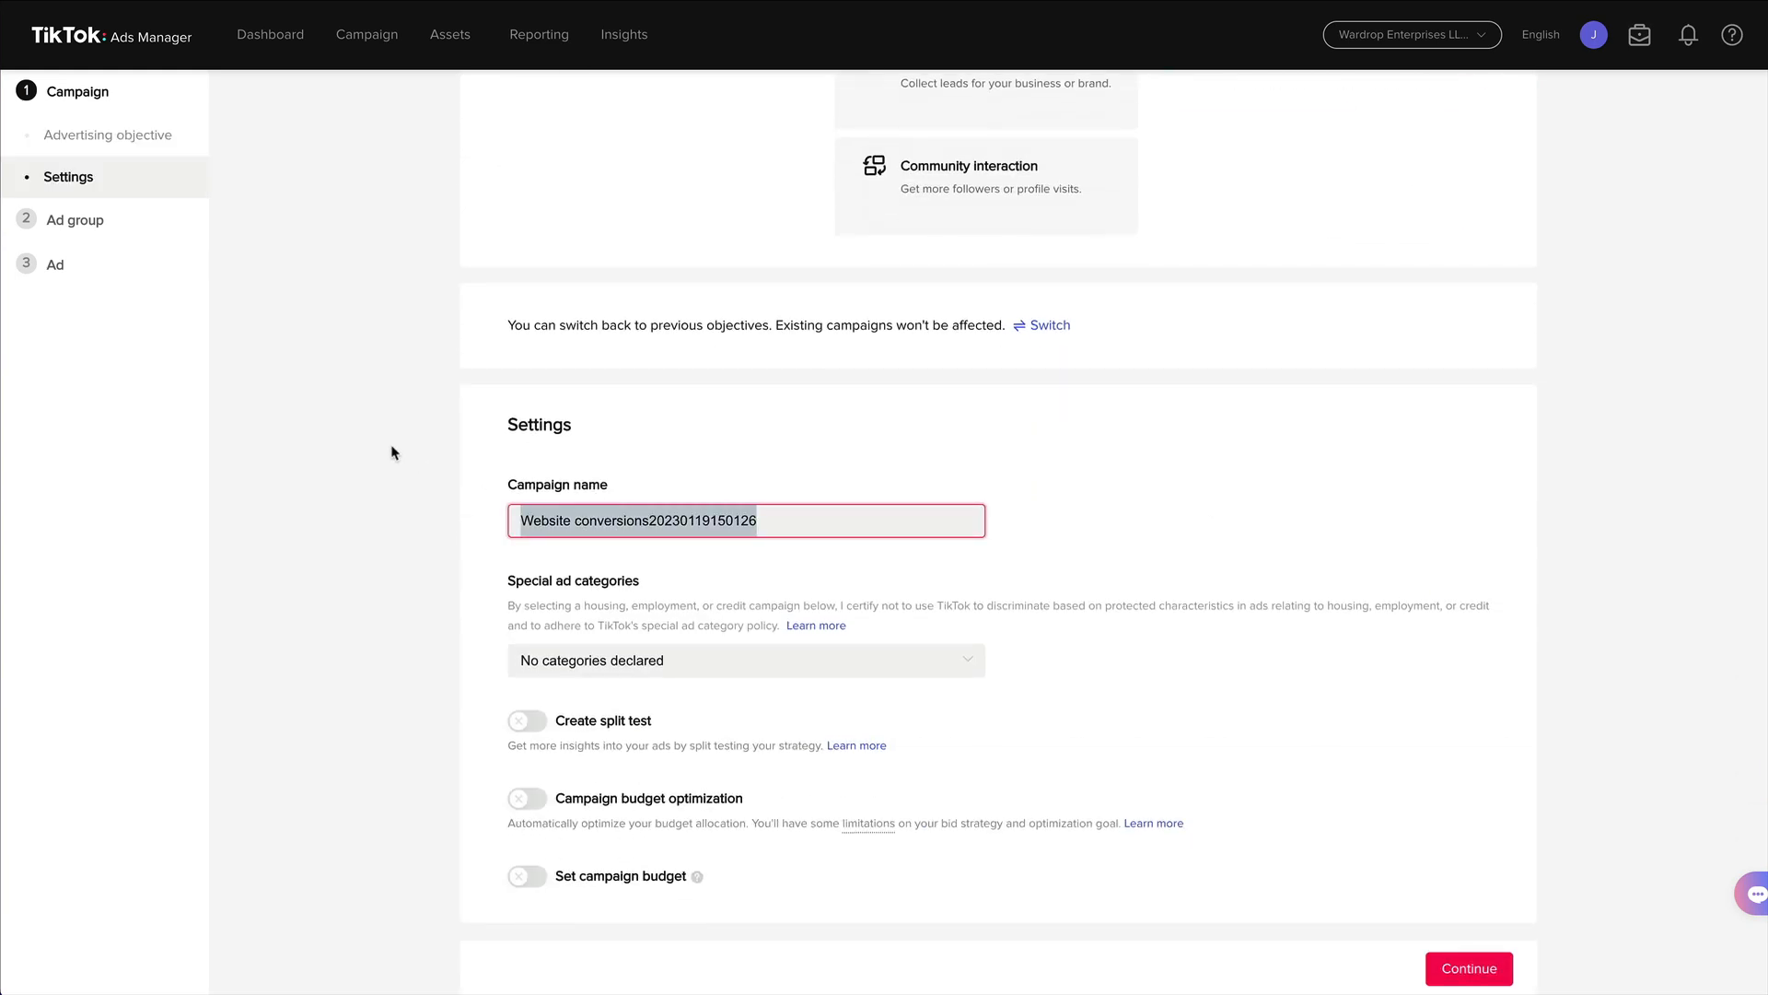
{"action": "type", "text": "DEMO"}
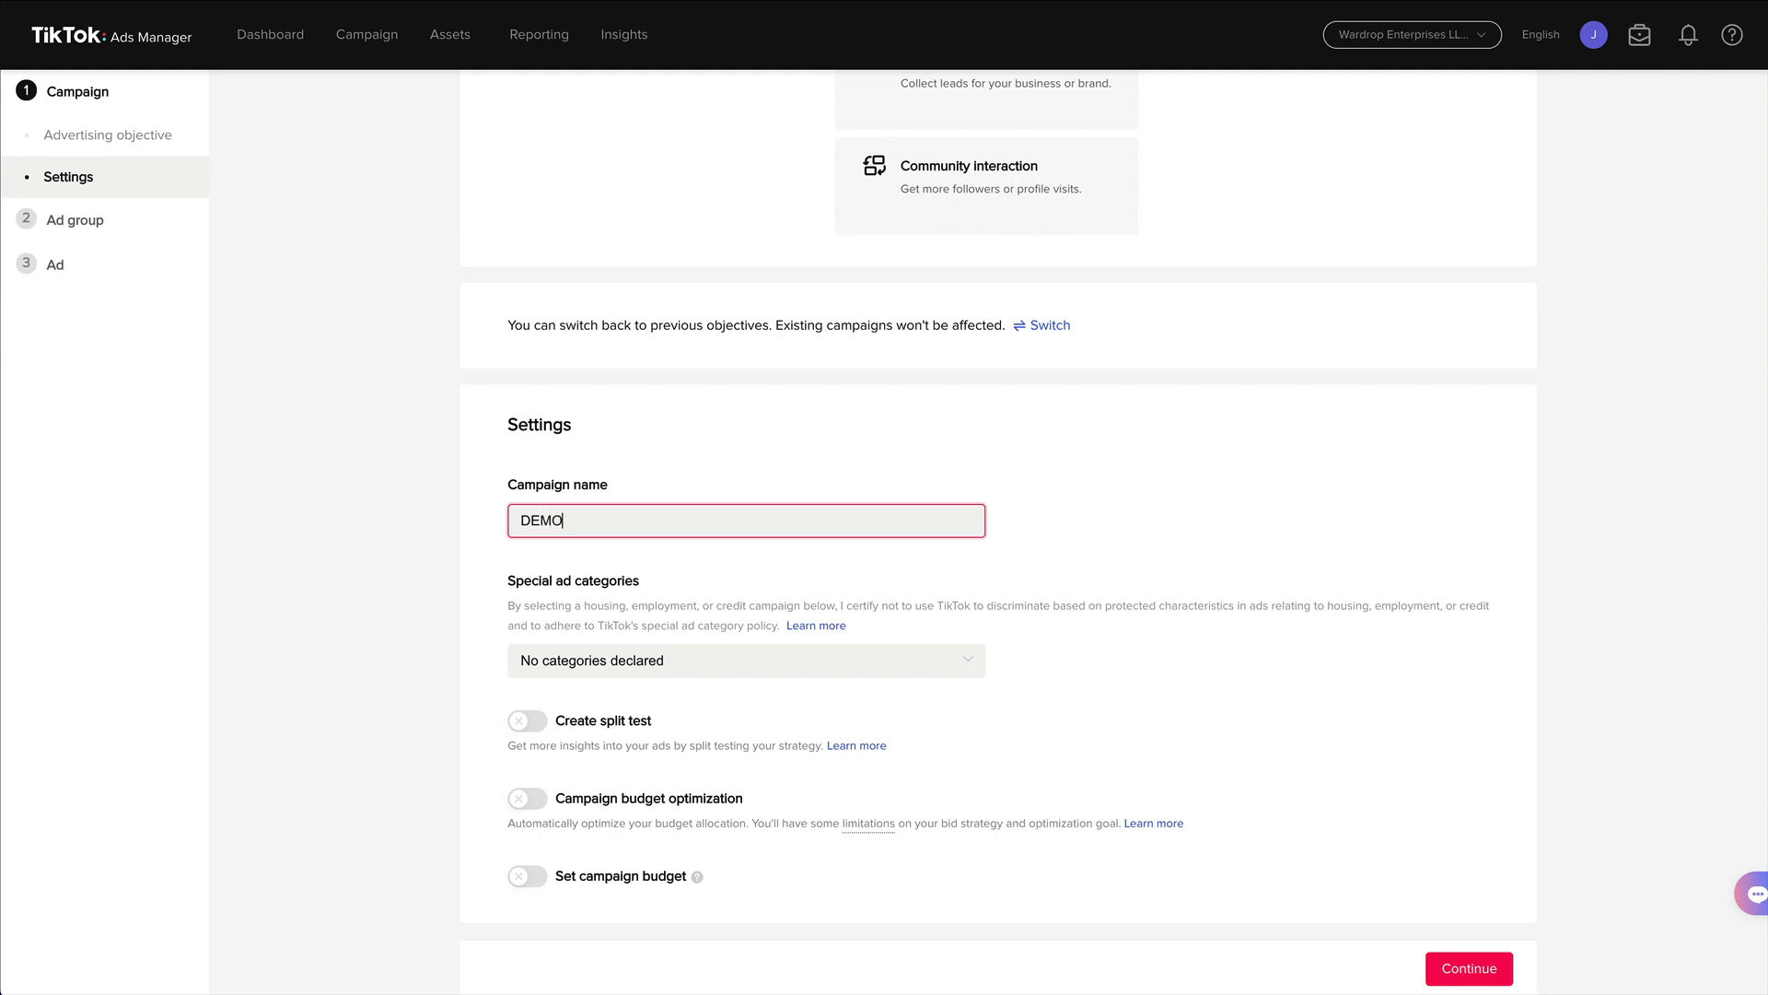
{"action": "left_click", "coordinate": [430, 489]}
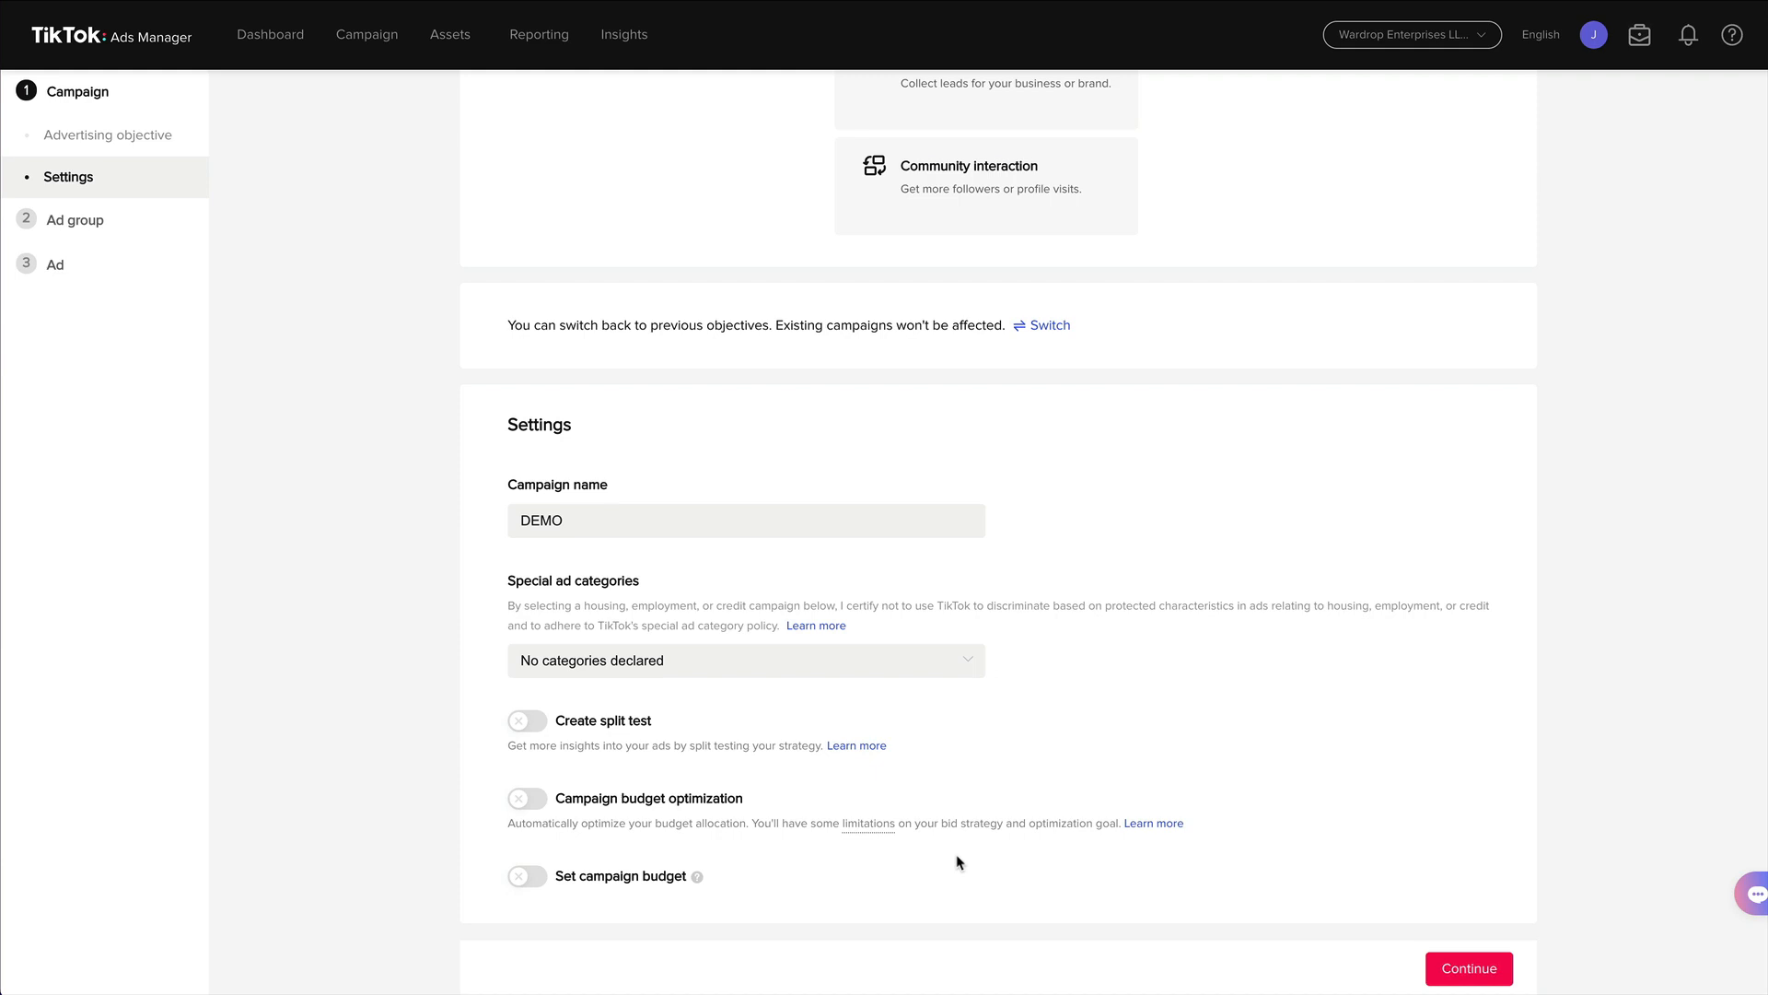
{"action": "left_click", "coordinate": [1478, 967]}
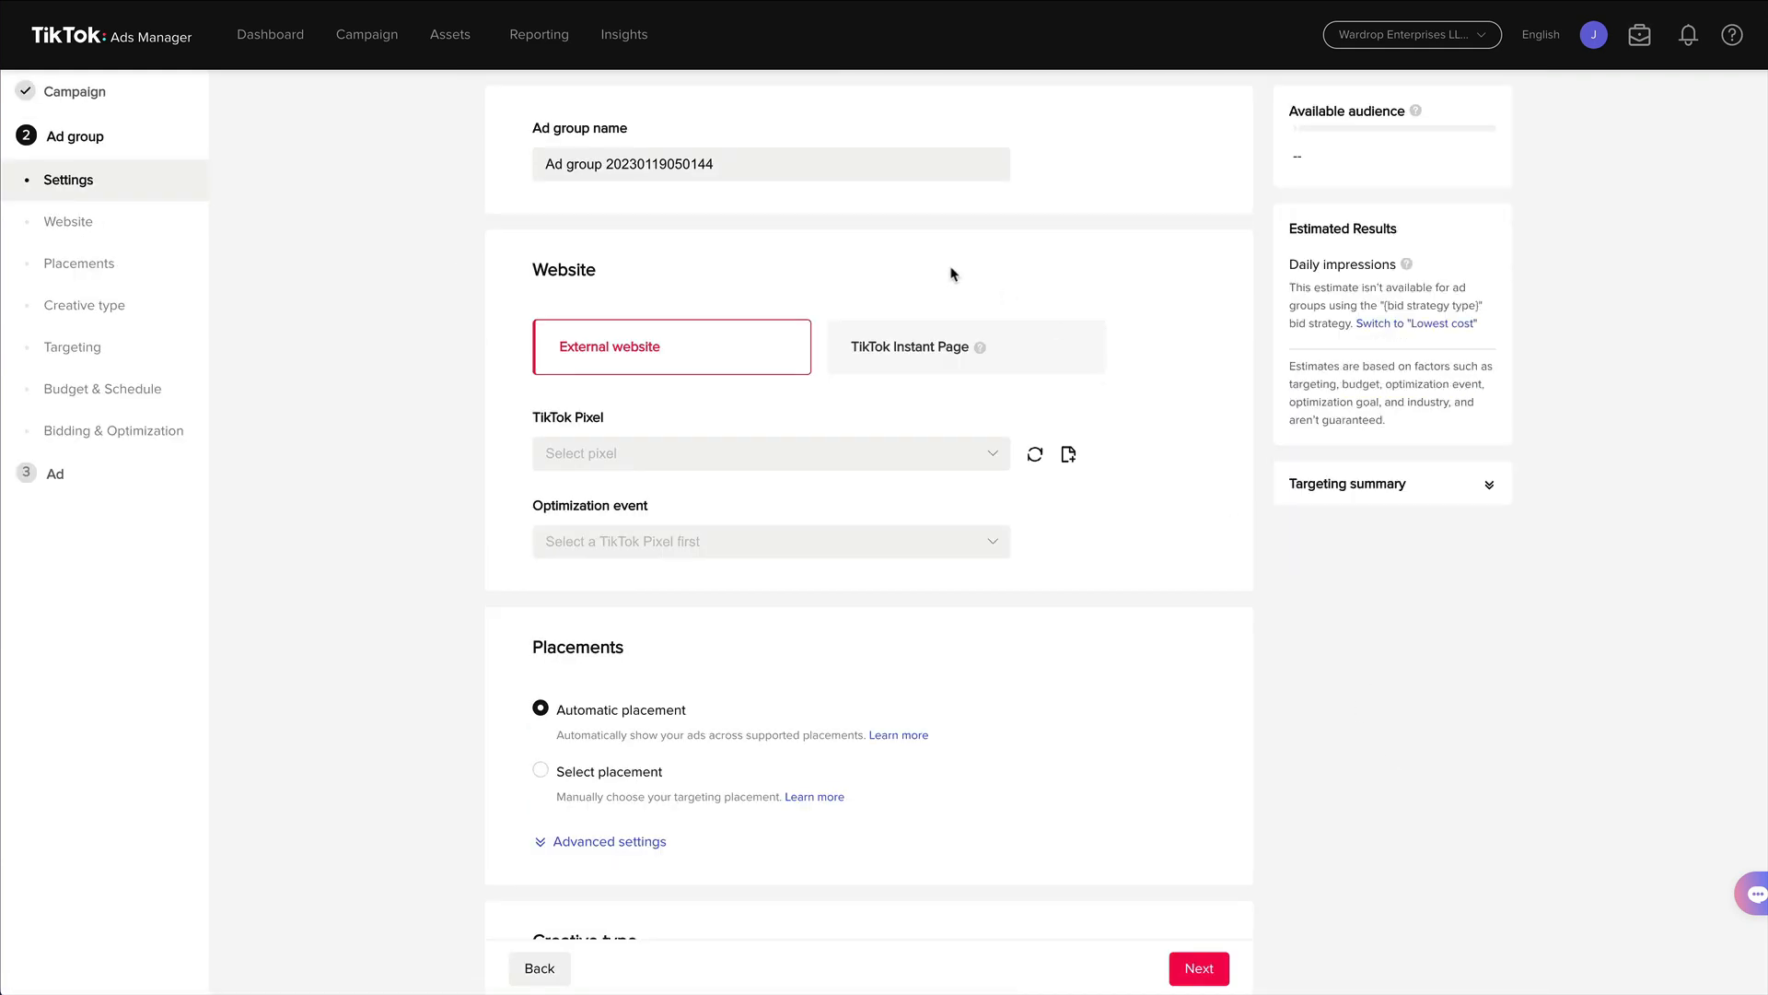
Rename the ad group BROAD.
{"action": "left_click_drag", "start_coordinate": [789, 169], "coordinate": [336, 106]}
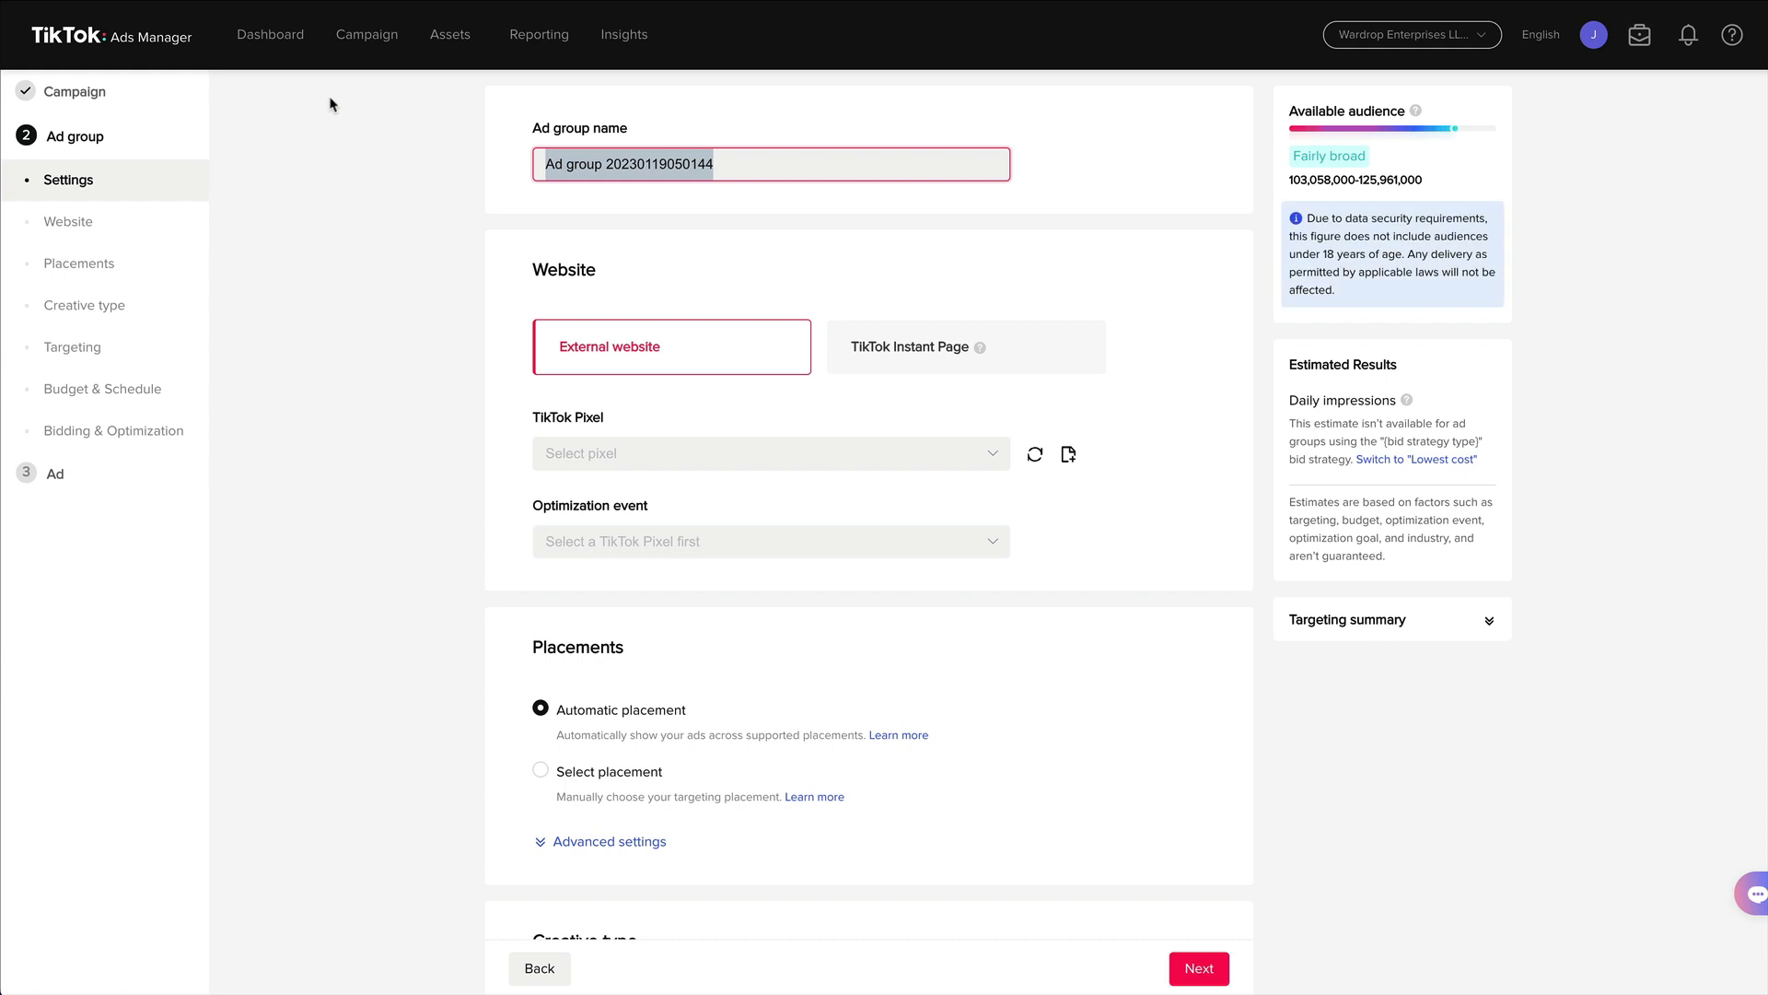
{"action": "type", "text": "BROAD"}
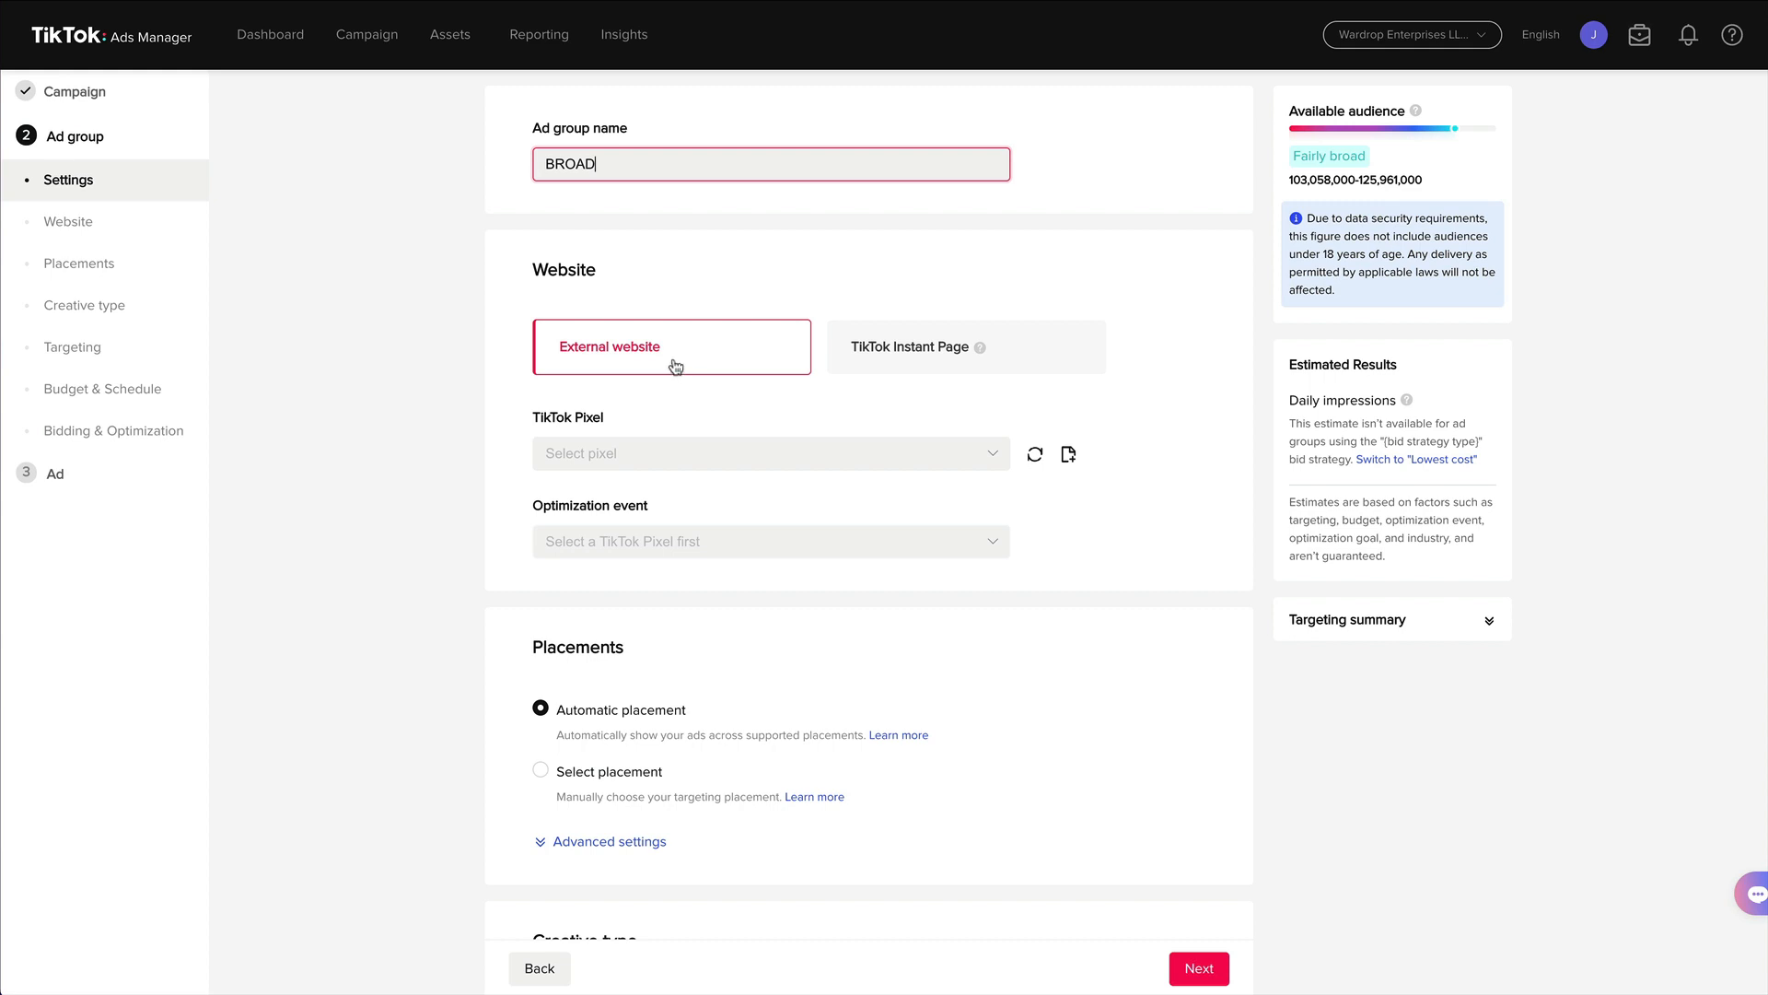
Select demo pixel as the TikTok Pixel and Submit Form as the optimization event.
{"action": "left_click", "coordinate": [659, 446]}
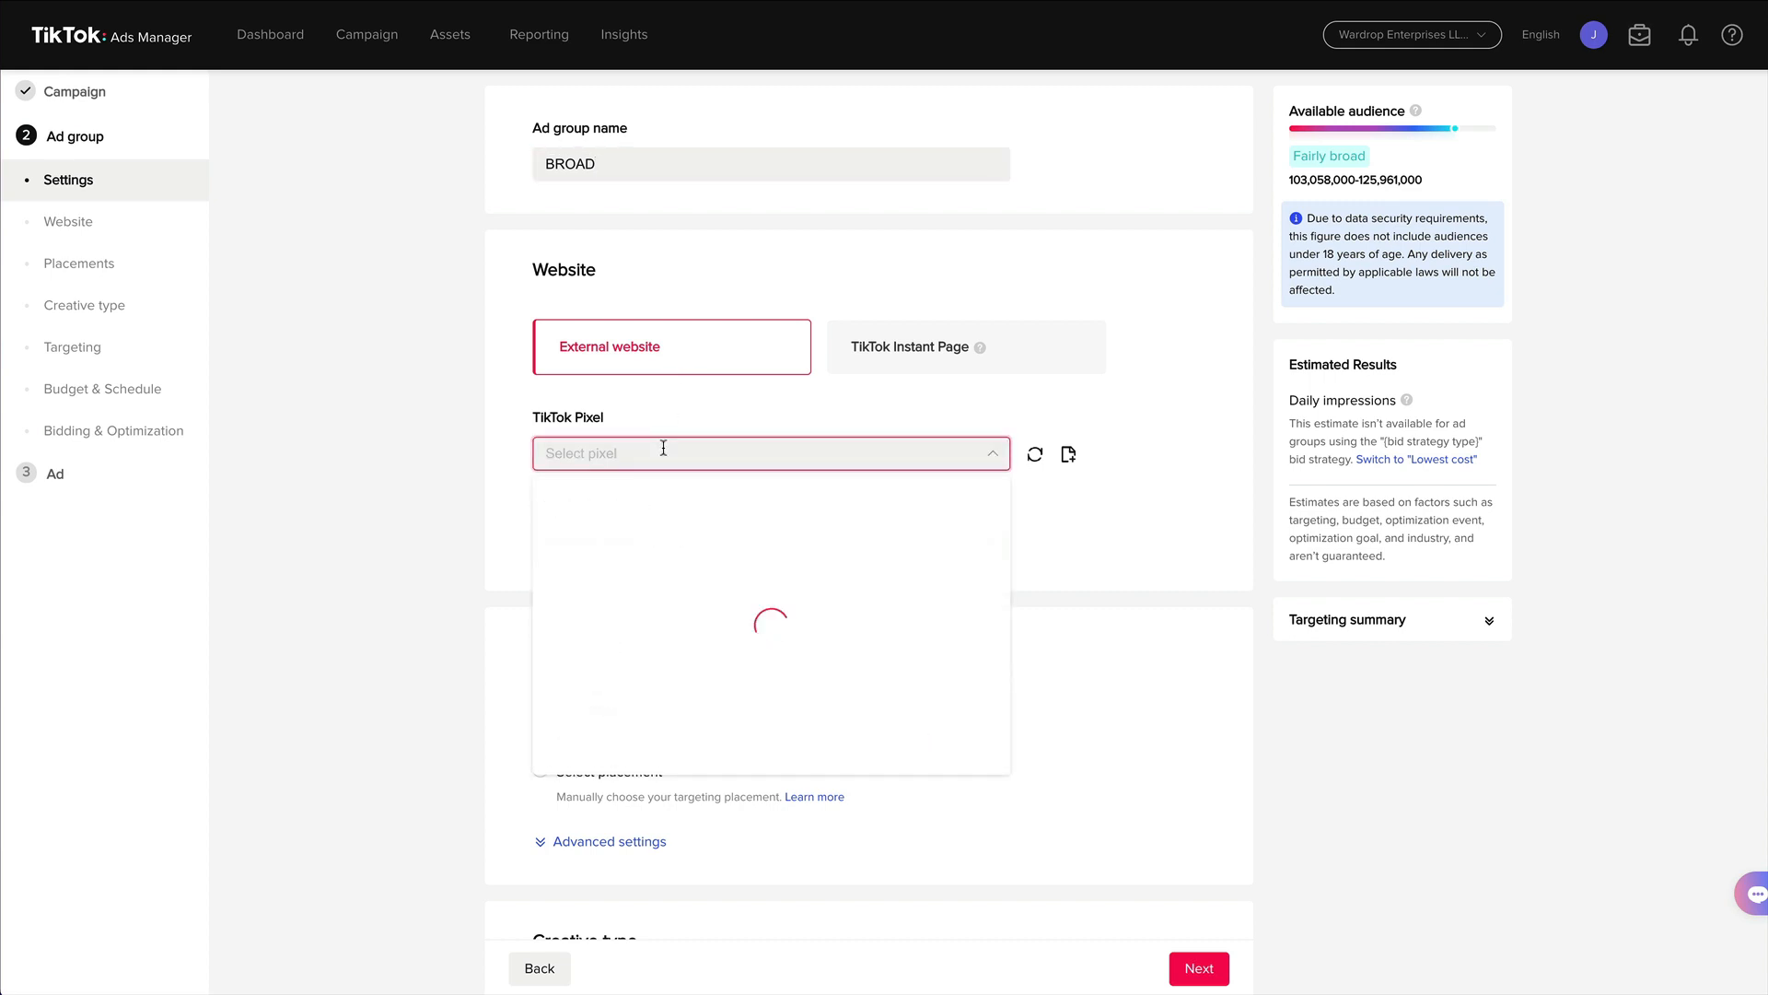
{"action": "left_click", "coordinate": [674, 502]}
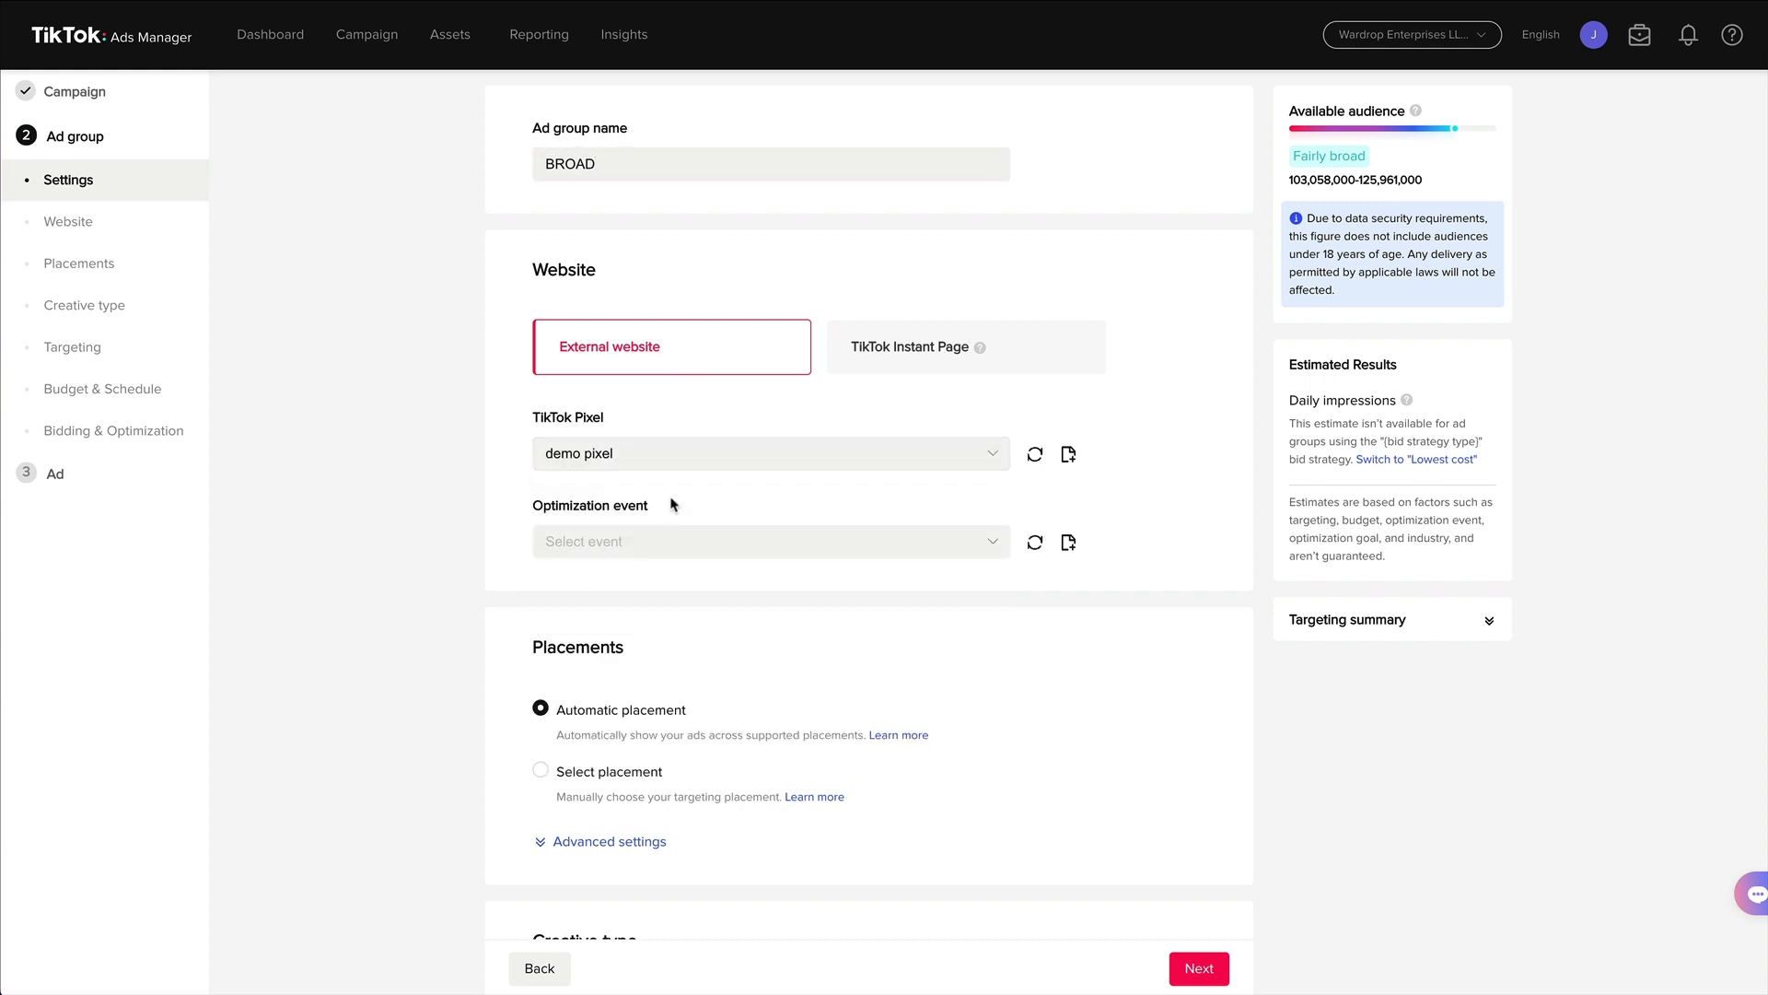
{"action": "left_click", "coordinate": [610, 528]}
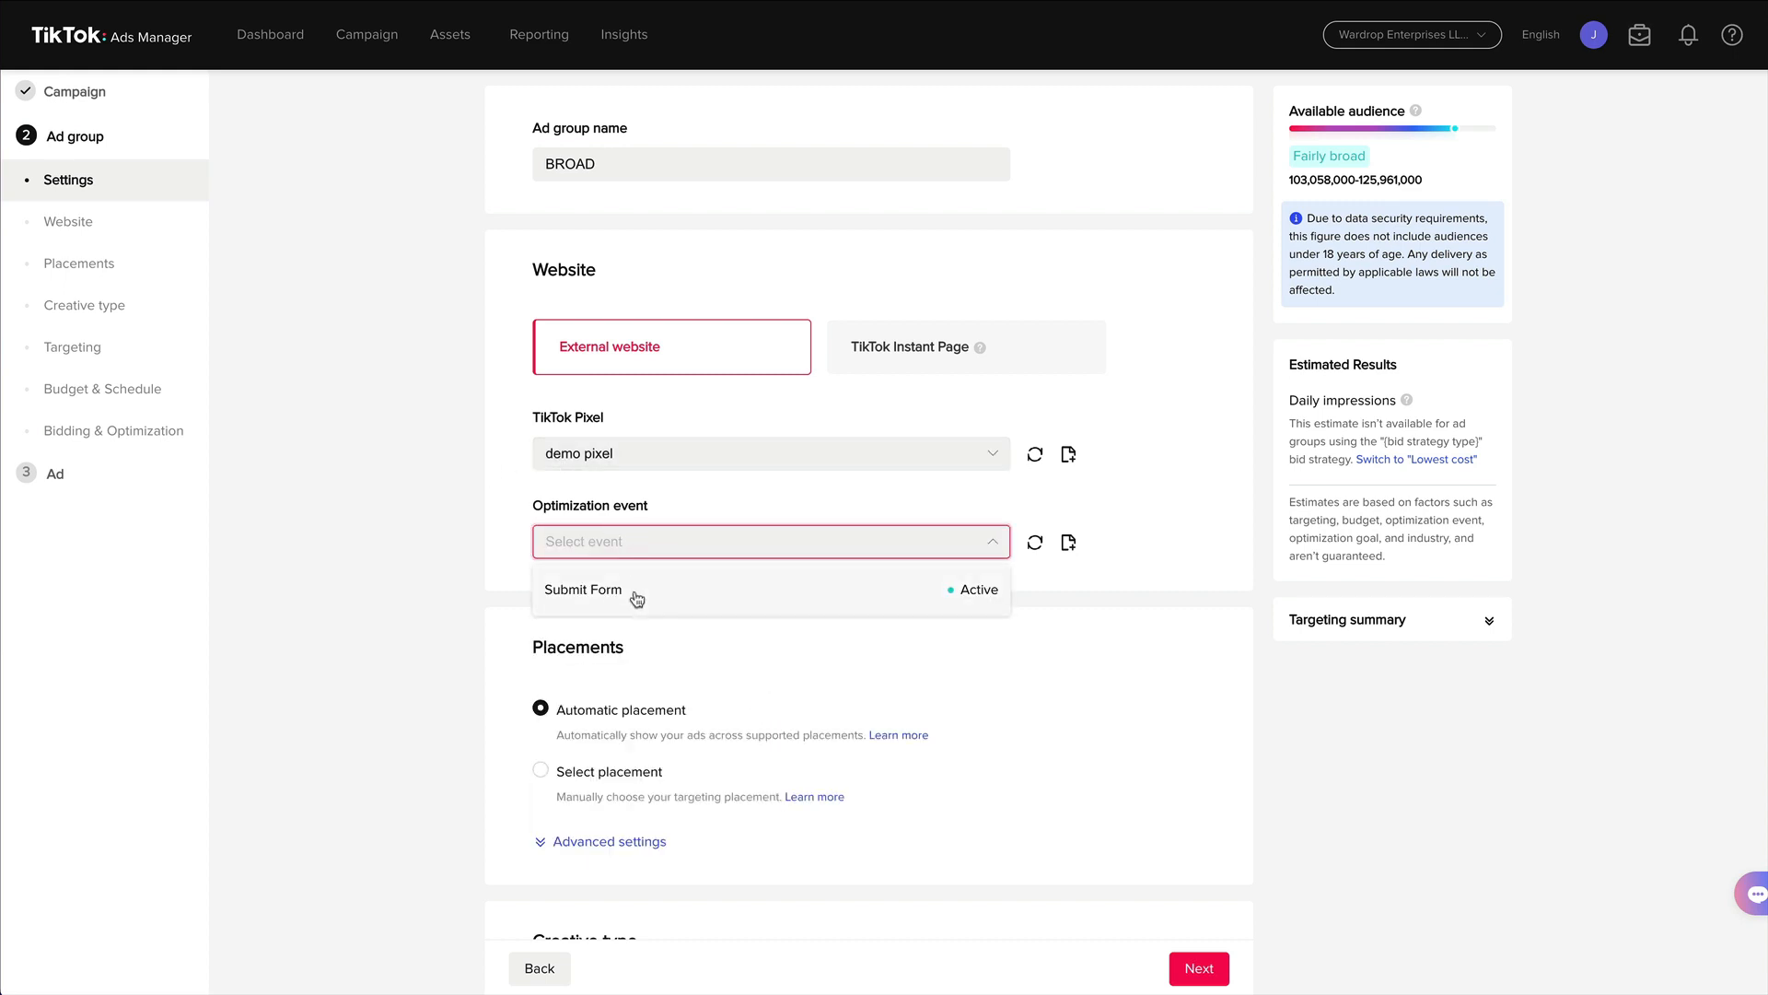
{"action": "left_click", "coordinate": [636, 600]}
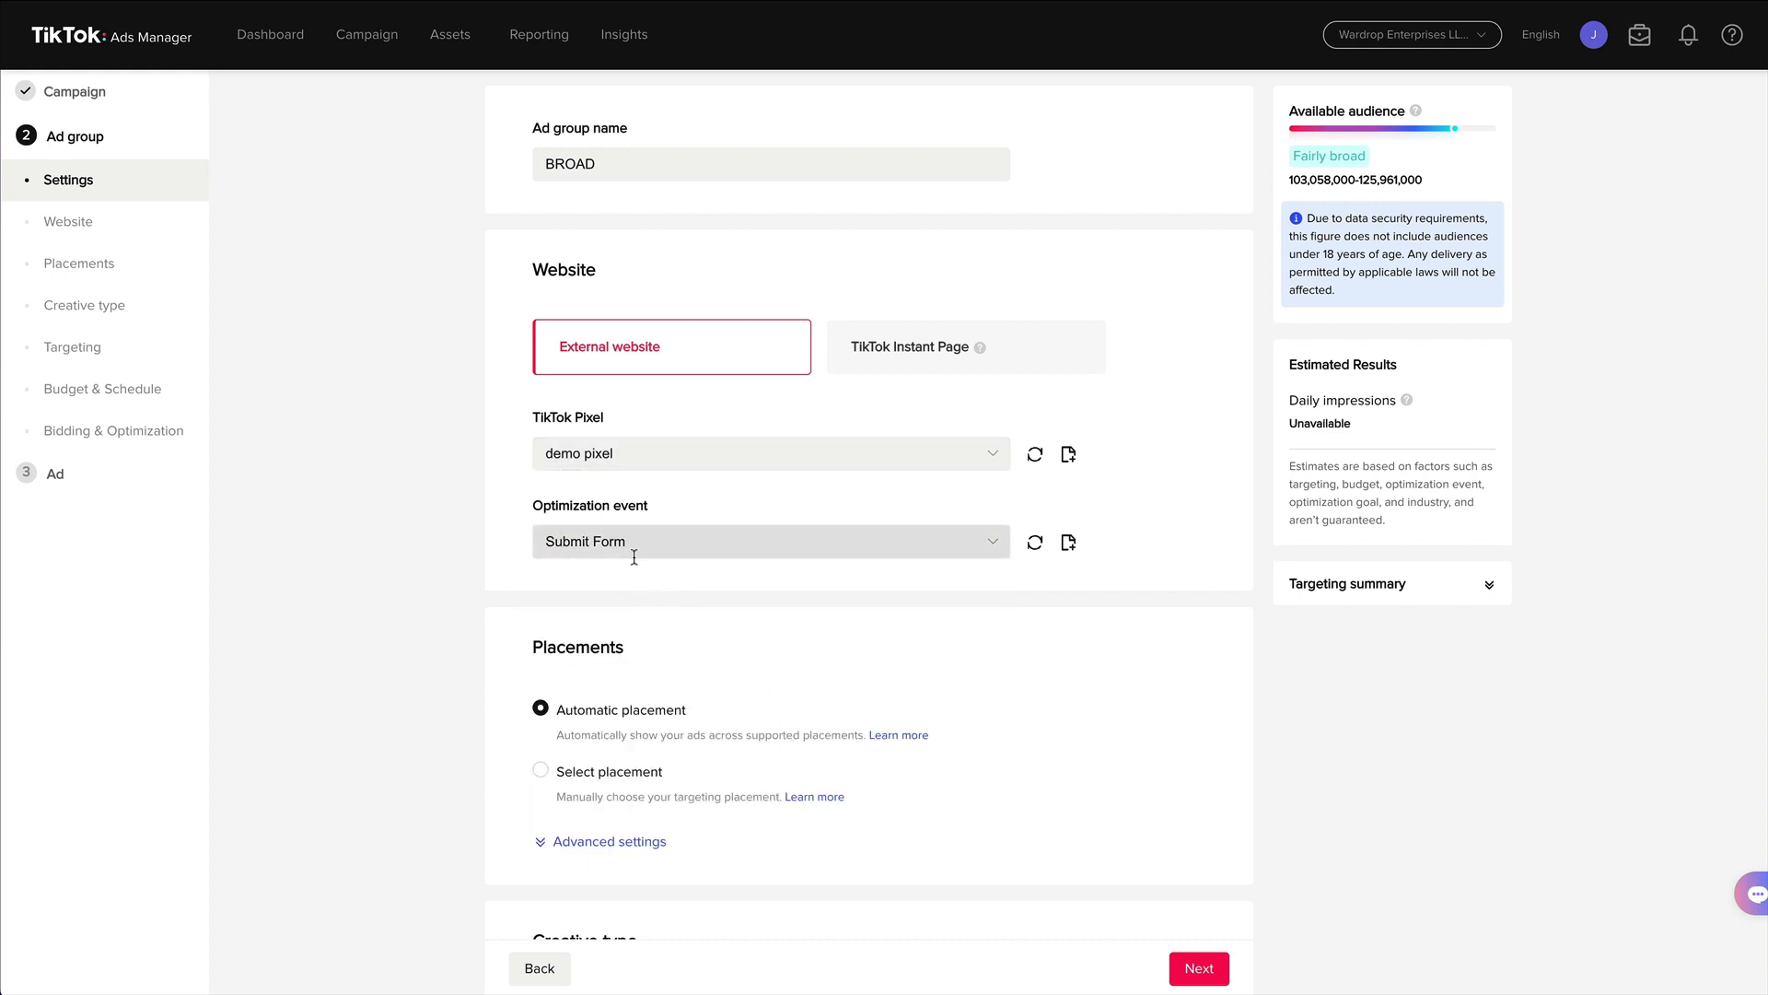
Switch to manual placement and keep only TikTok, unchecking Pangle.
{"action": "scroll", "coordinate": [463, 511], "scroll_direction": "down", "scroll_amount": 3}
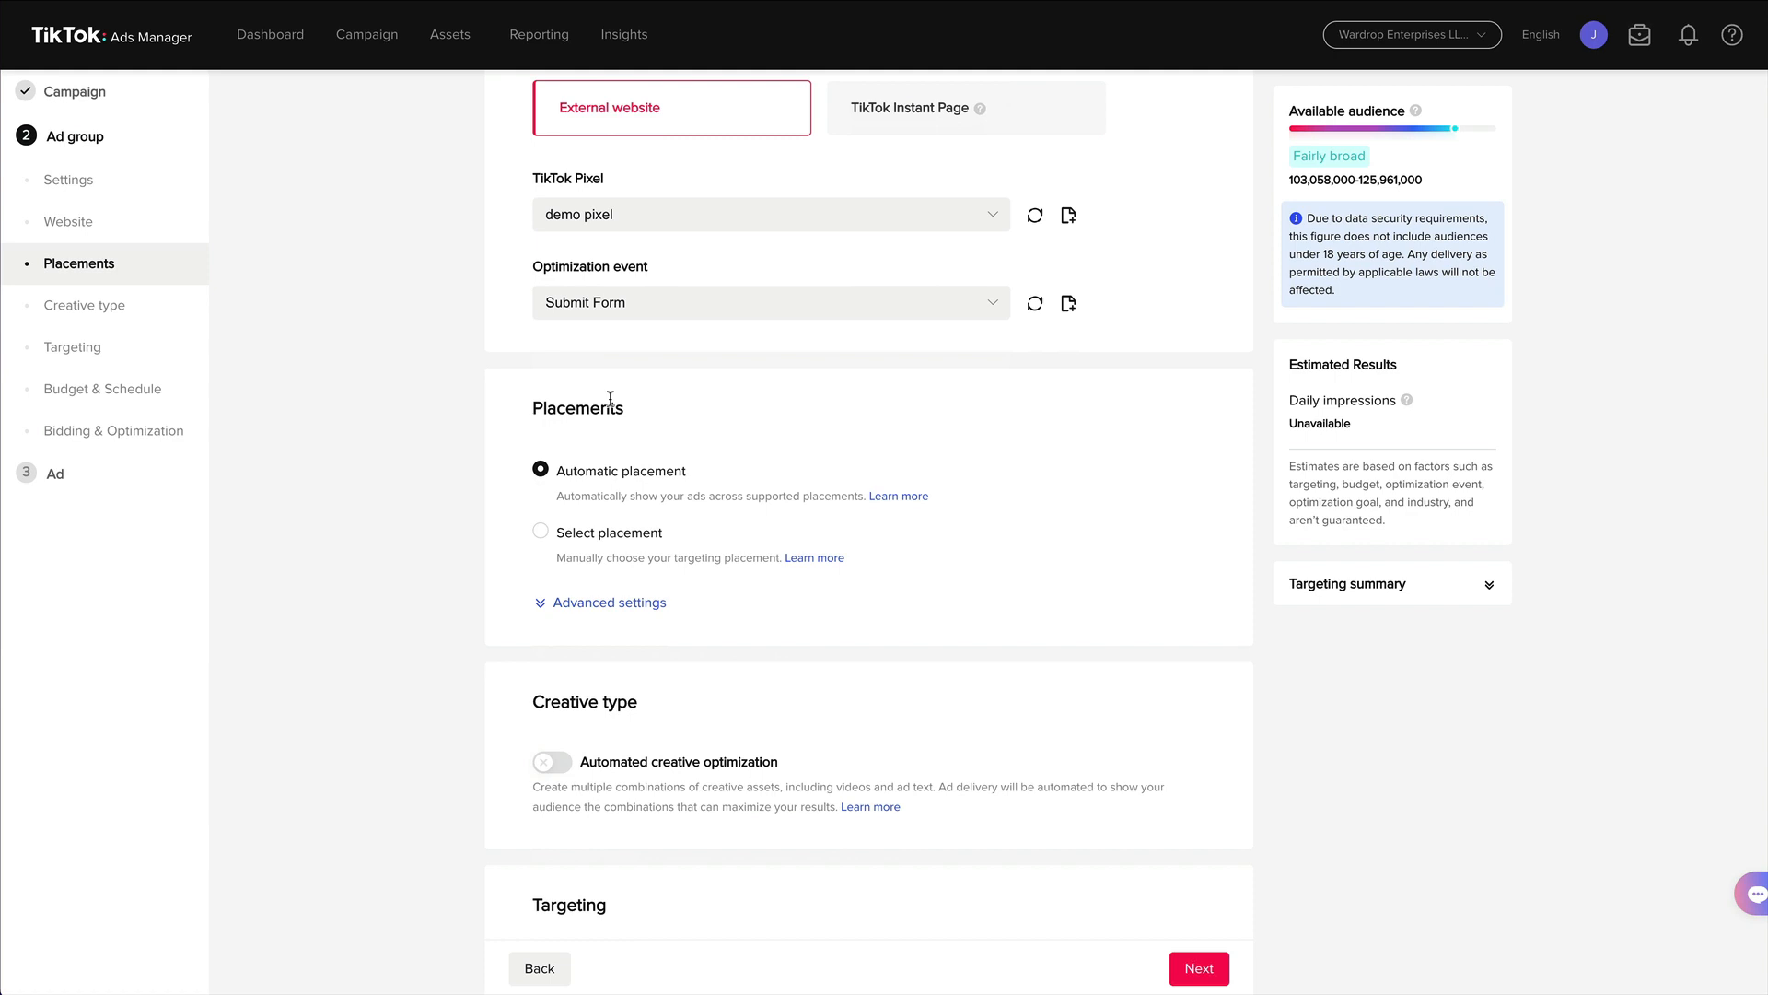
{"action": "left_click", "coordinate": [542, 532]}
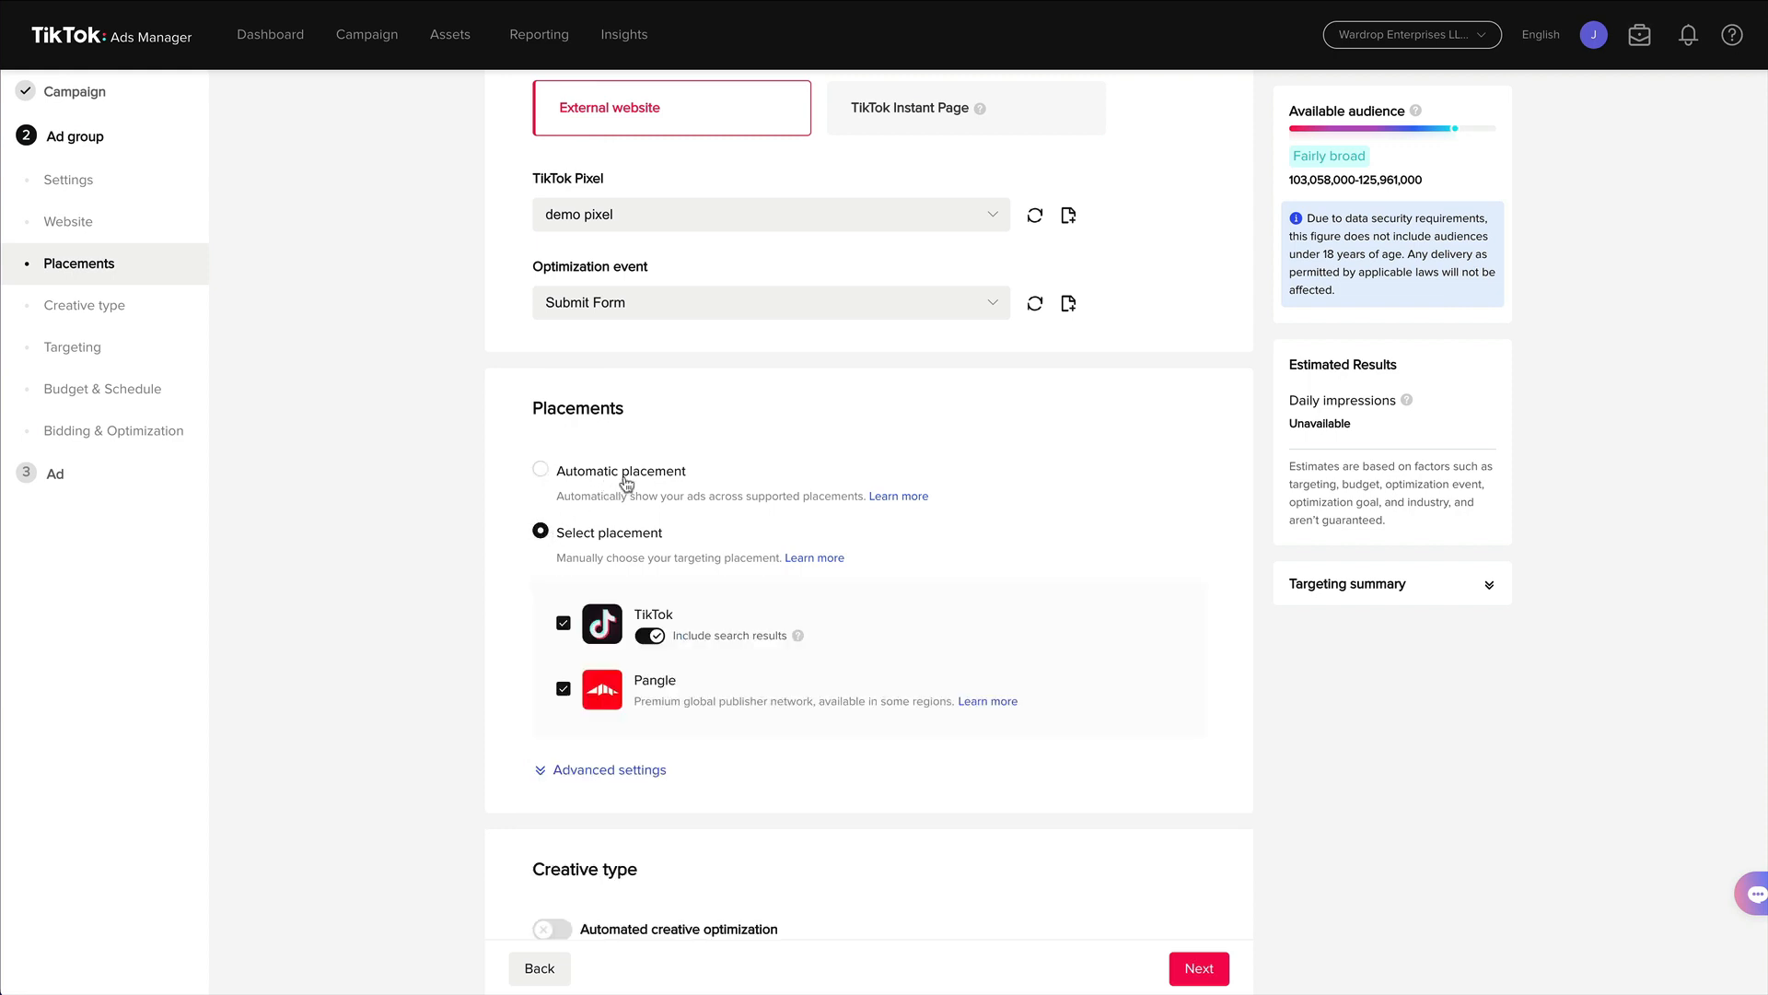
{"action": "left_click", "coordinate": [563, 690]}
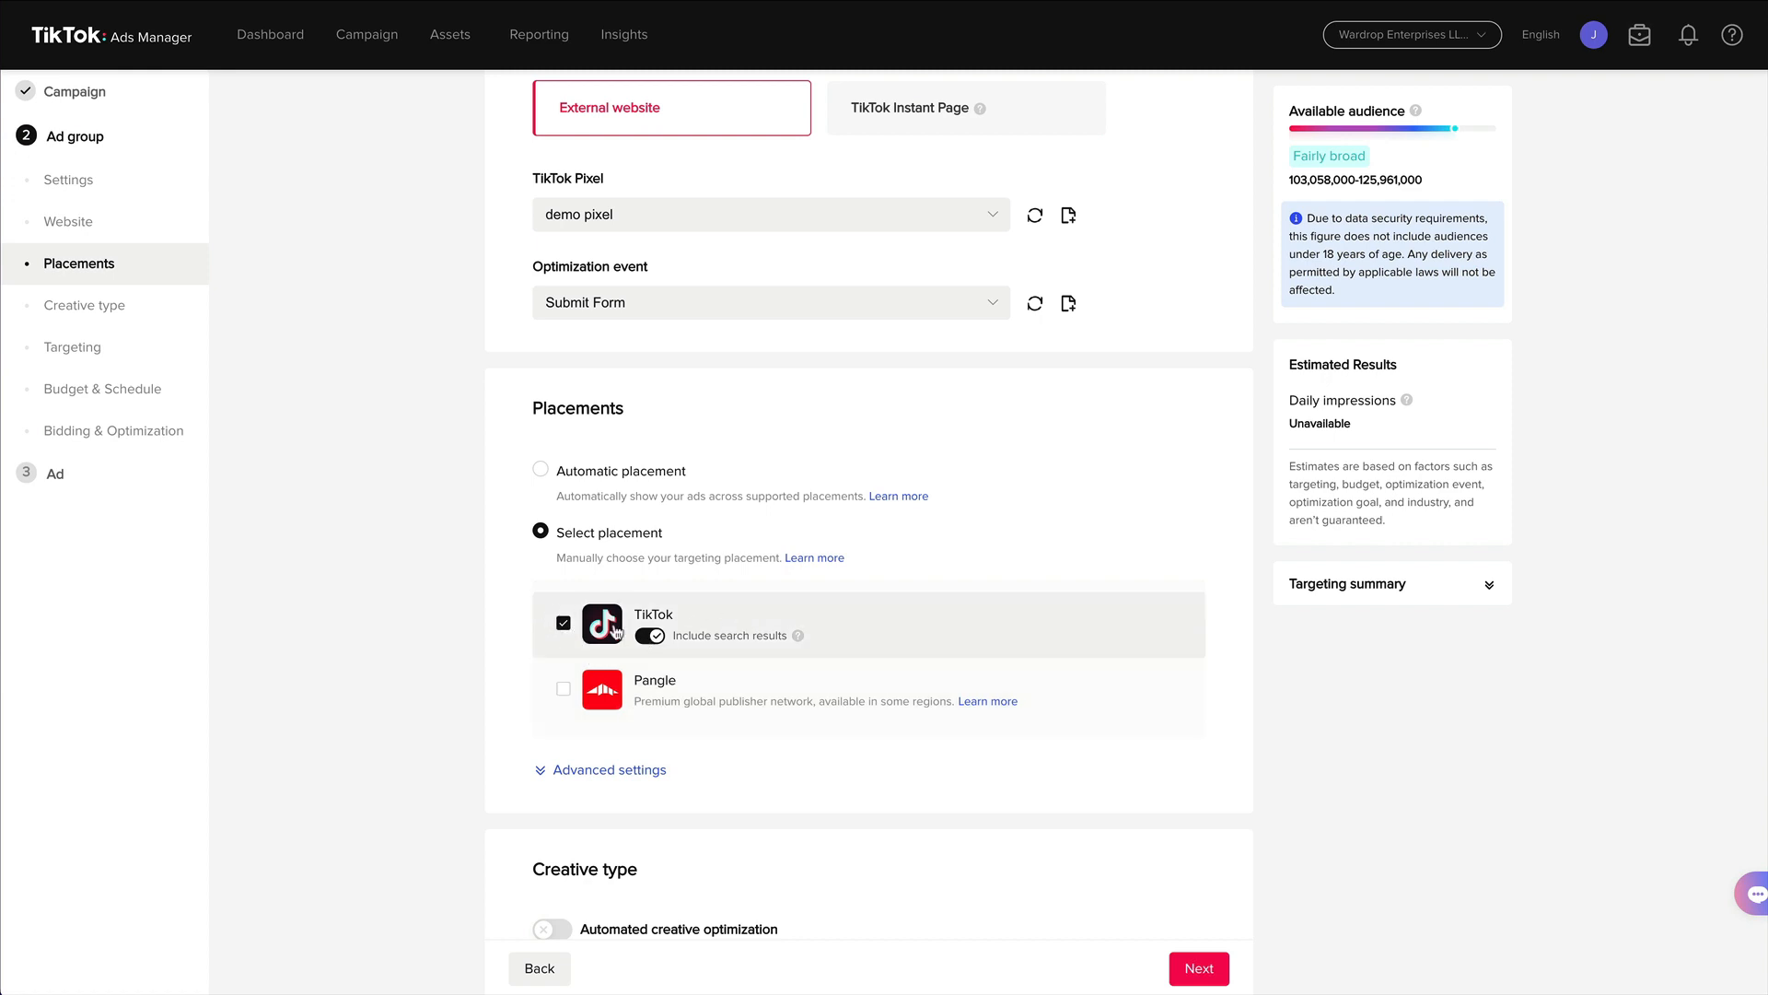
Expand the placement advanced settings to review them, then collapse them again.
{"action": "scroll", "coordinate": [498, 634], "scroll_direction": "down", "scroll_amount": 4}
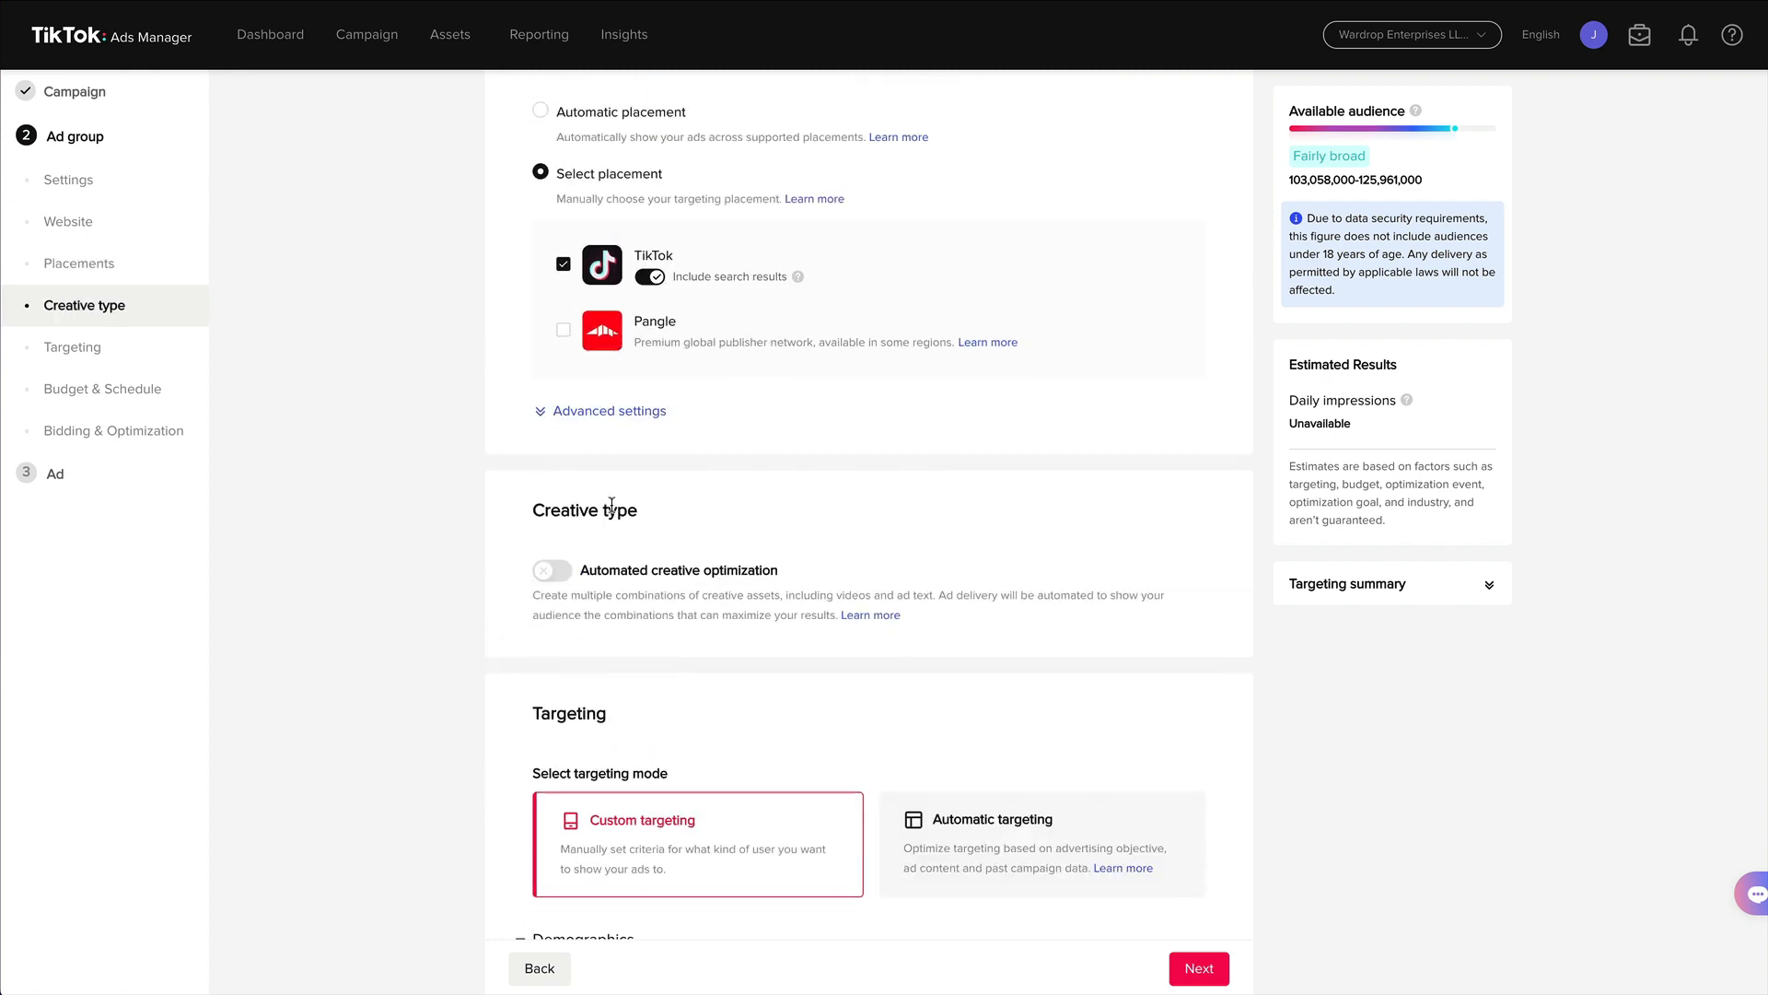
{"action": "left_click", "coordinate": [585, 415]}
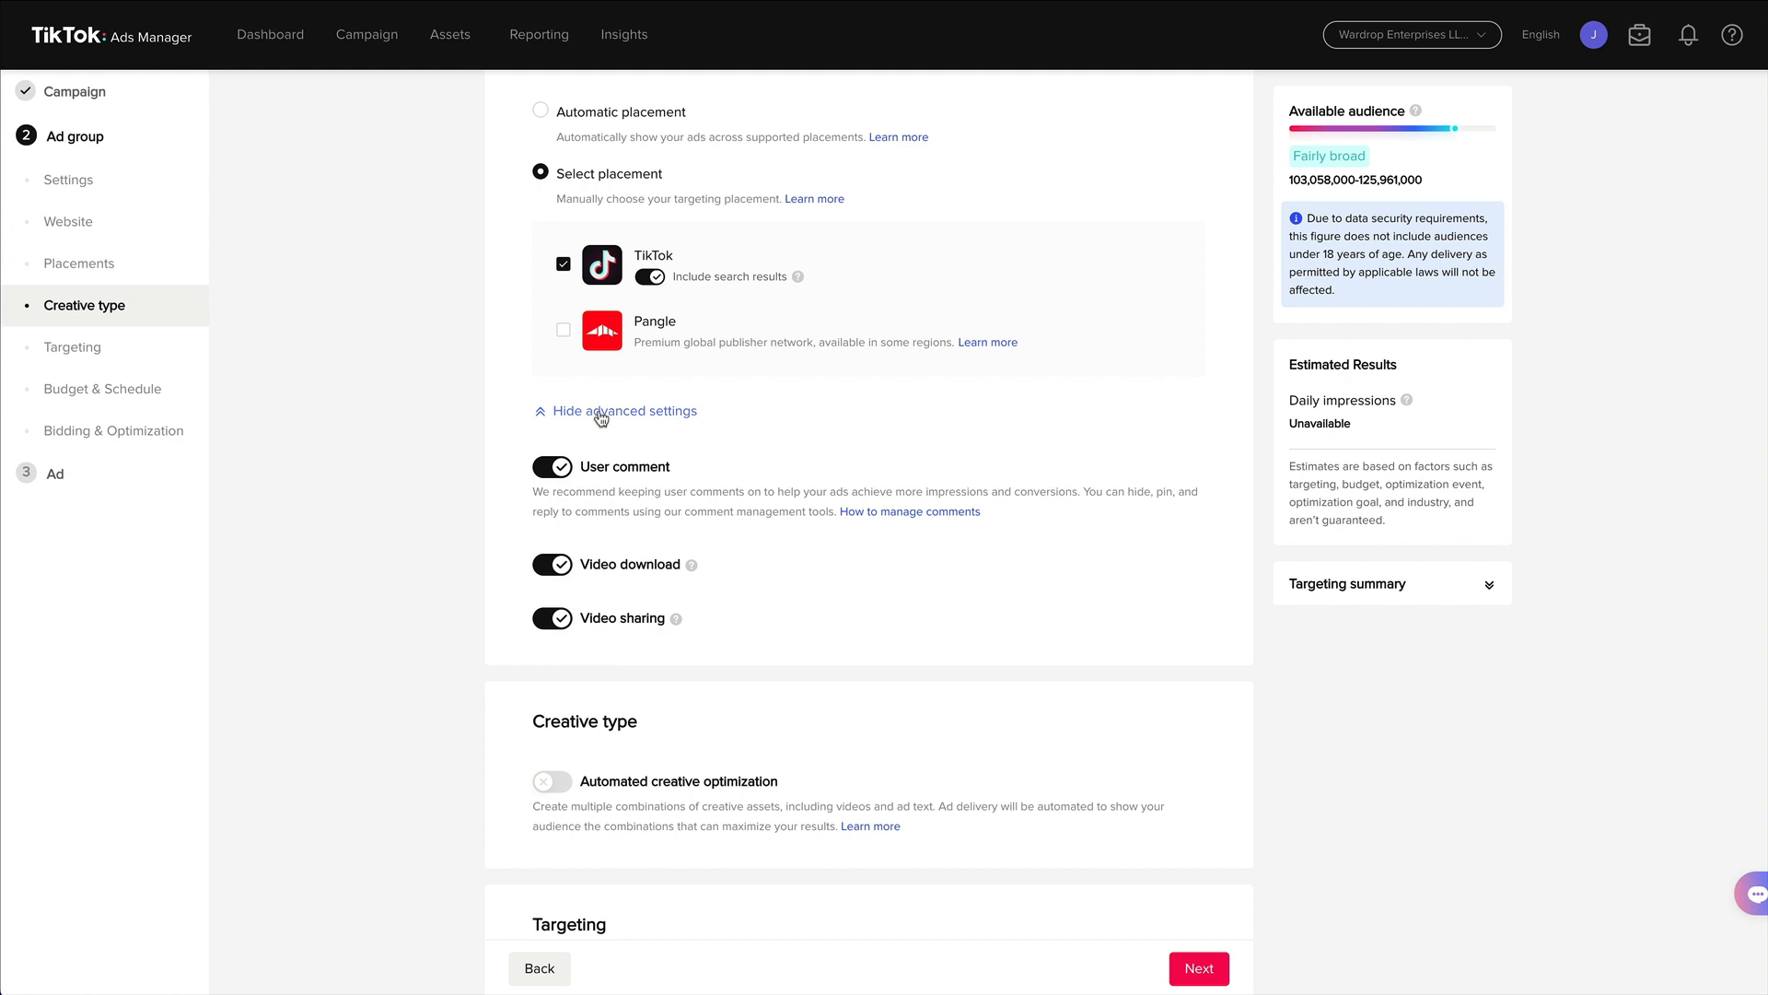
{"action": "left_click", "coordinate": [601, 416]}
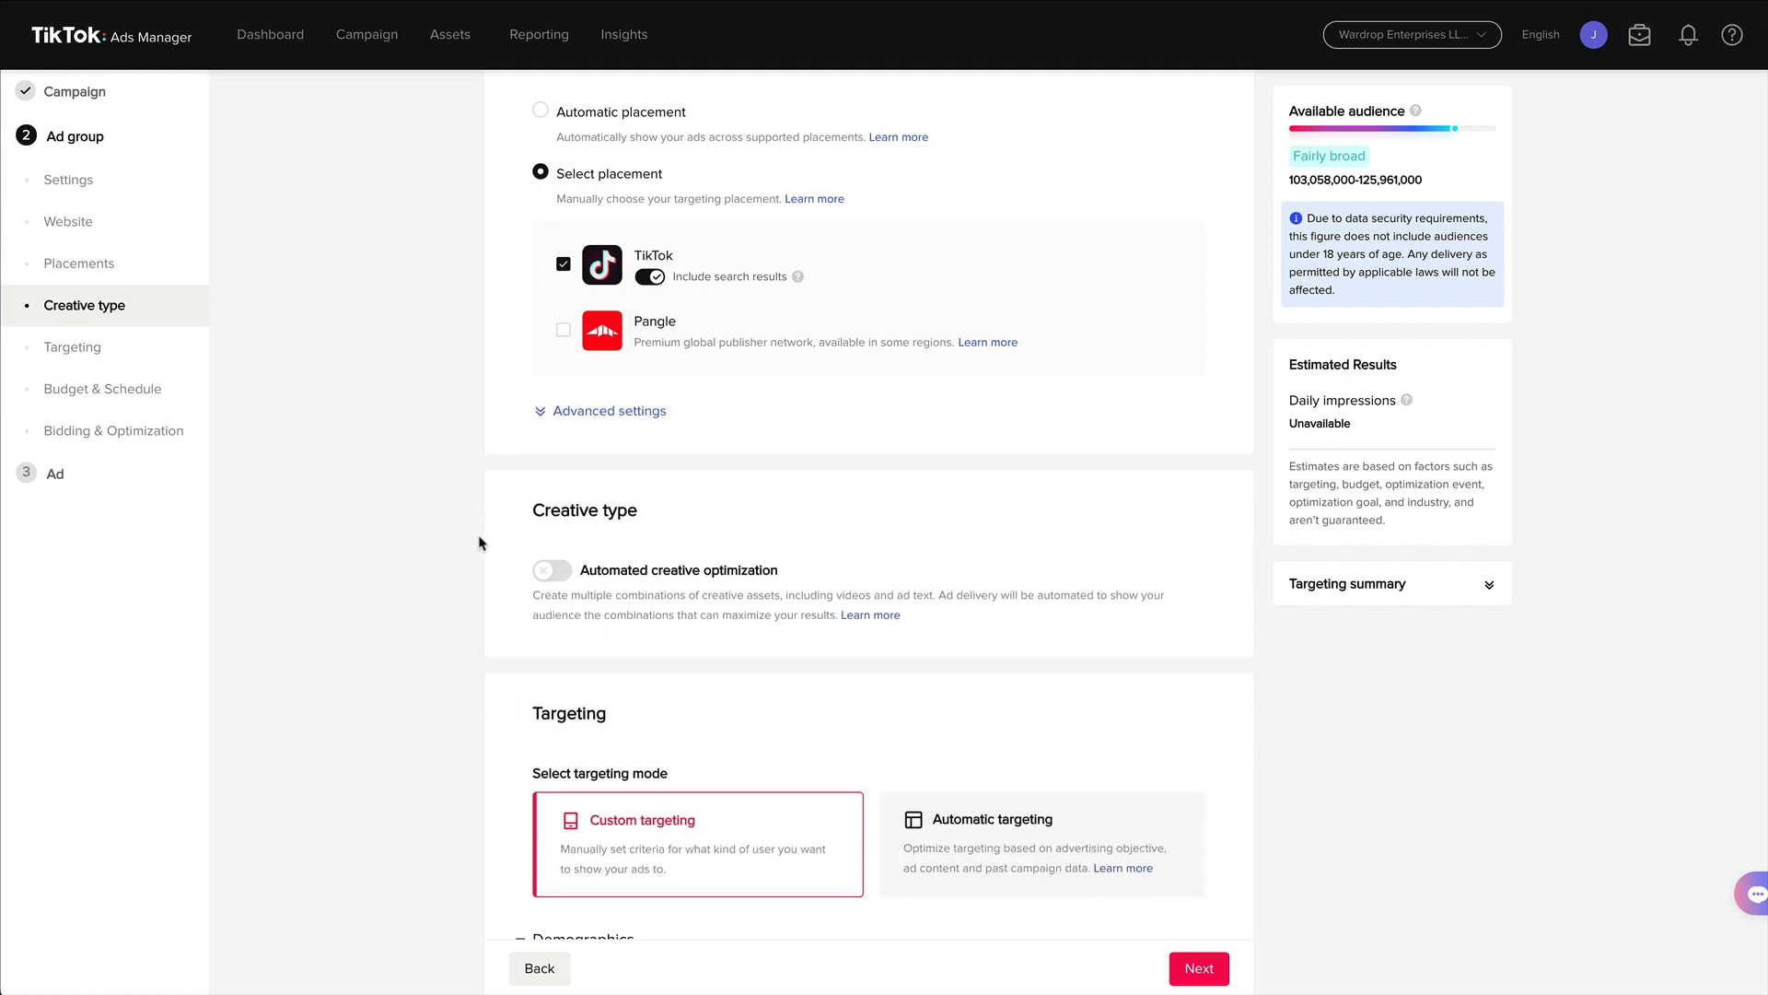
Switch the targeting mode to Automatic targeting.
{"action": "scroll", "coordinate": [513, 565], "scroll_direction": "down", "scroll_amount": 3}
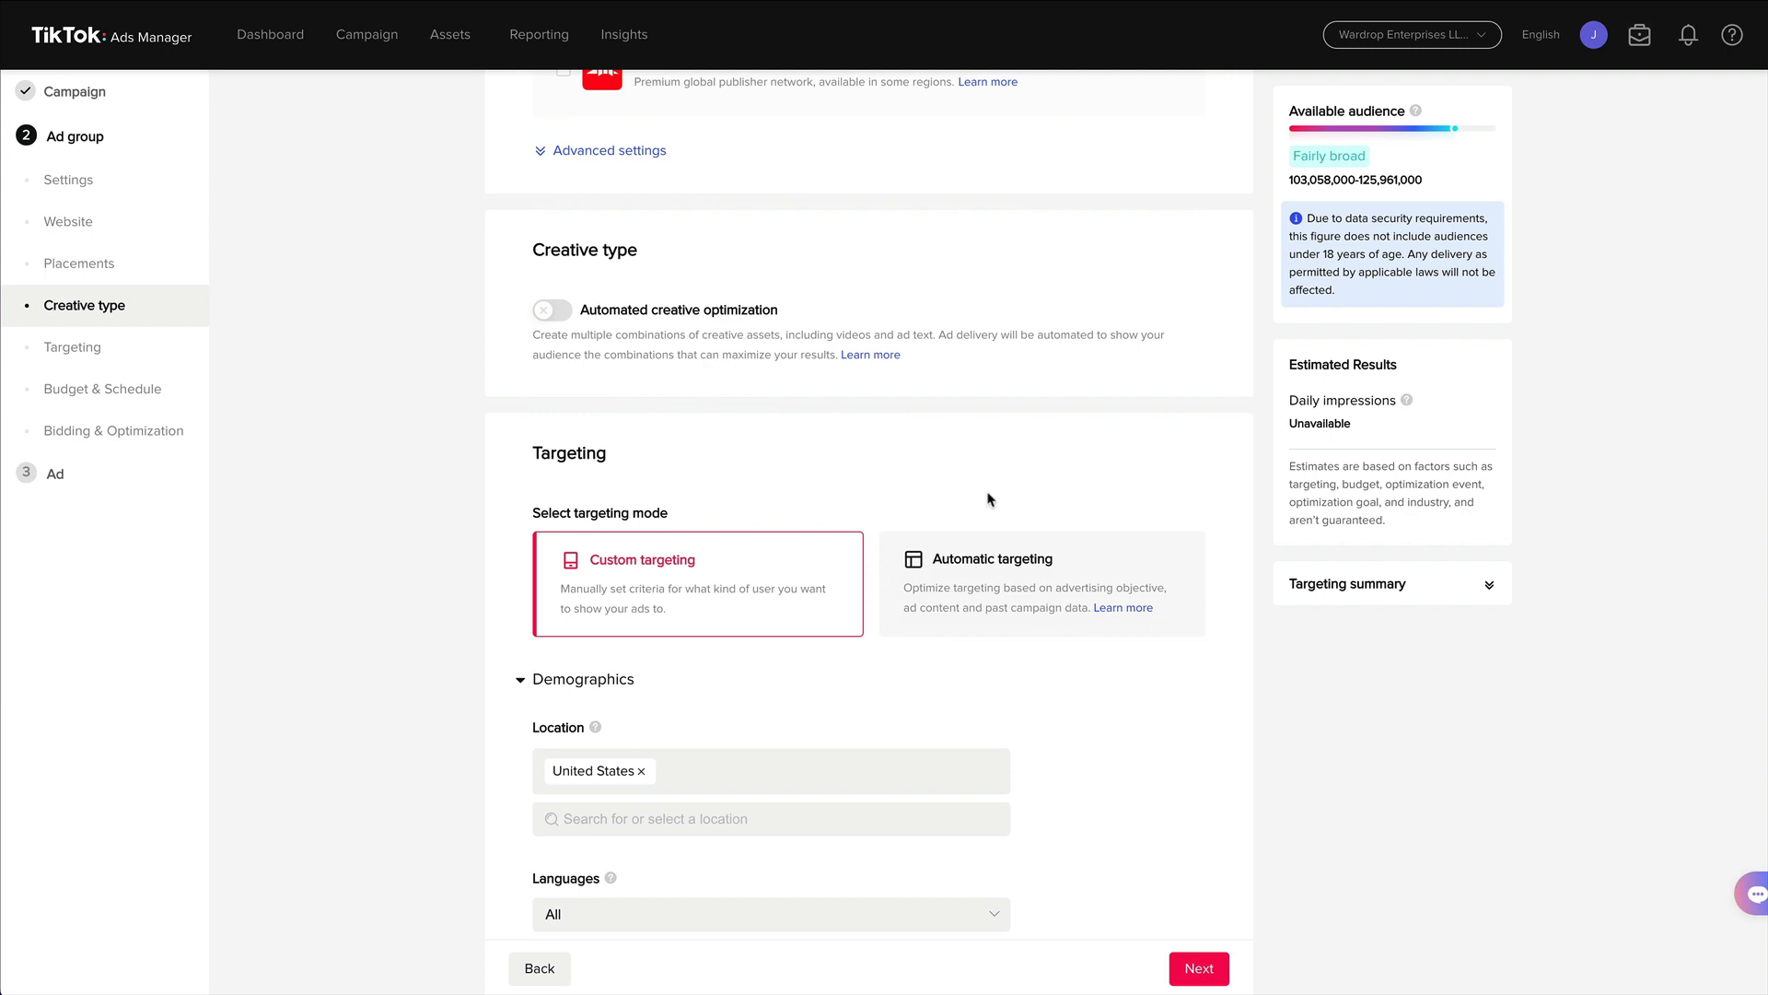
{"action": "left_click", "coordinate": [1021, 564]}
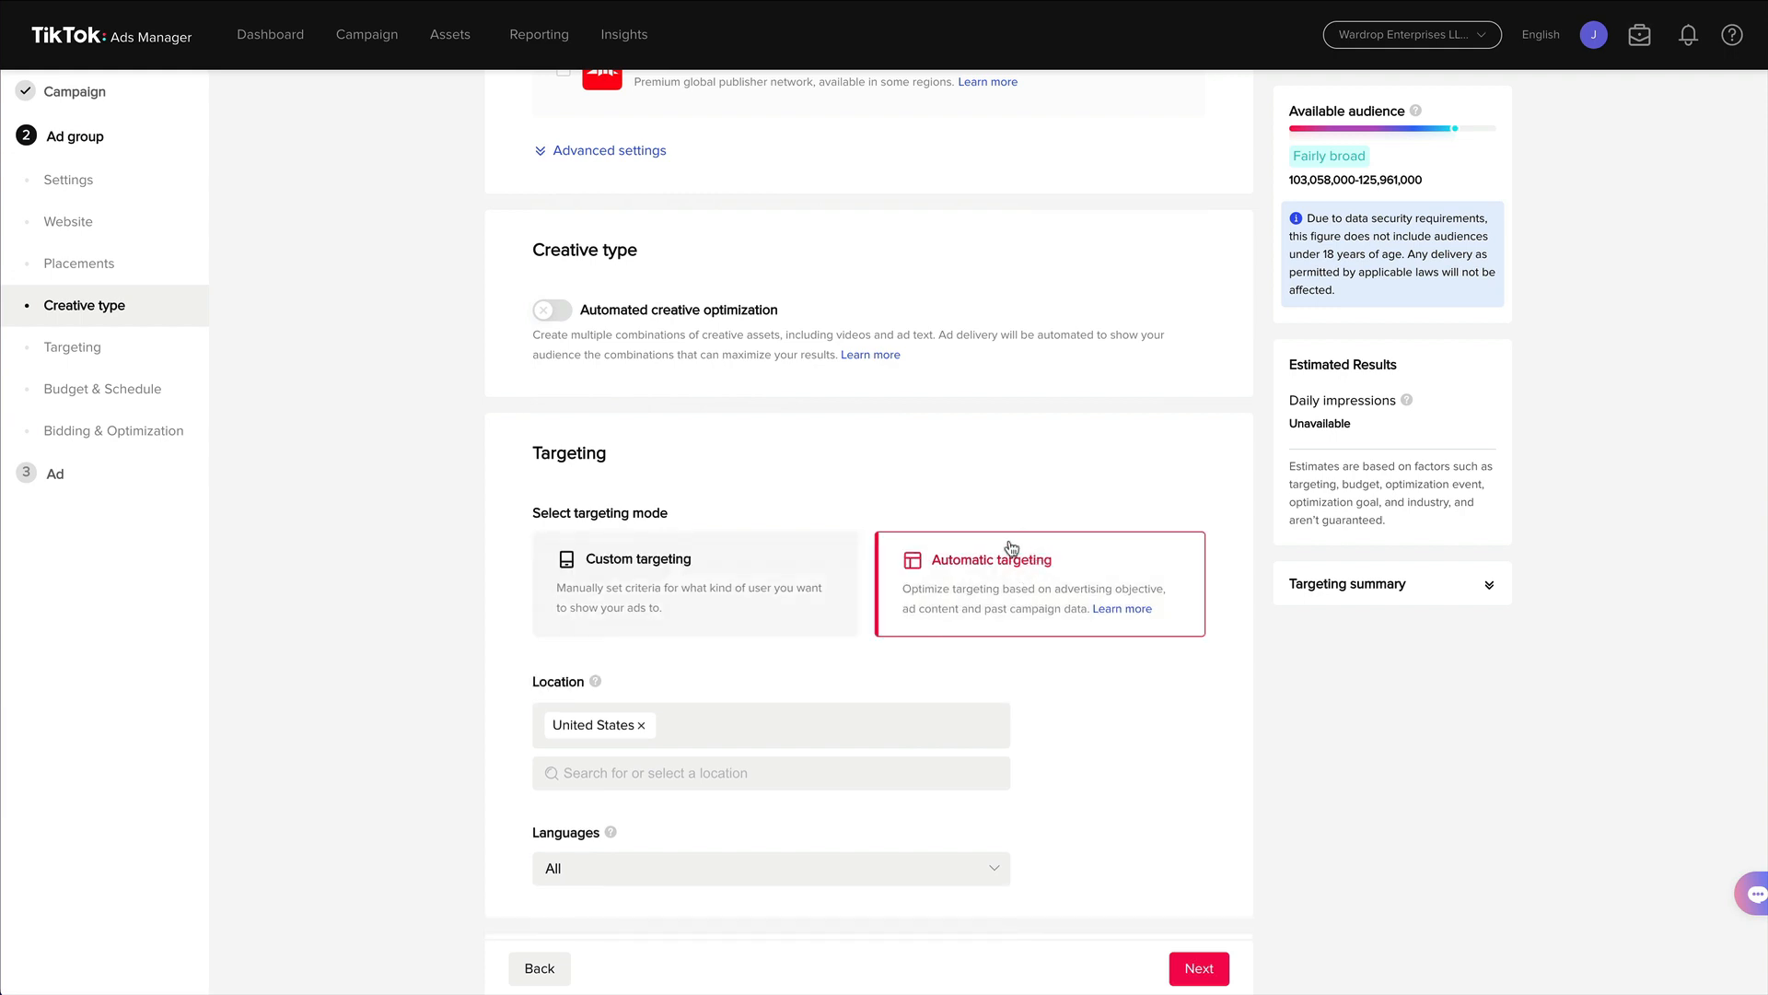
Limit the targeting languages to English.
{"action": "scroll", "coordinate": [792, 663], "scroll_direction": "down", "scroll_amount": 3}
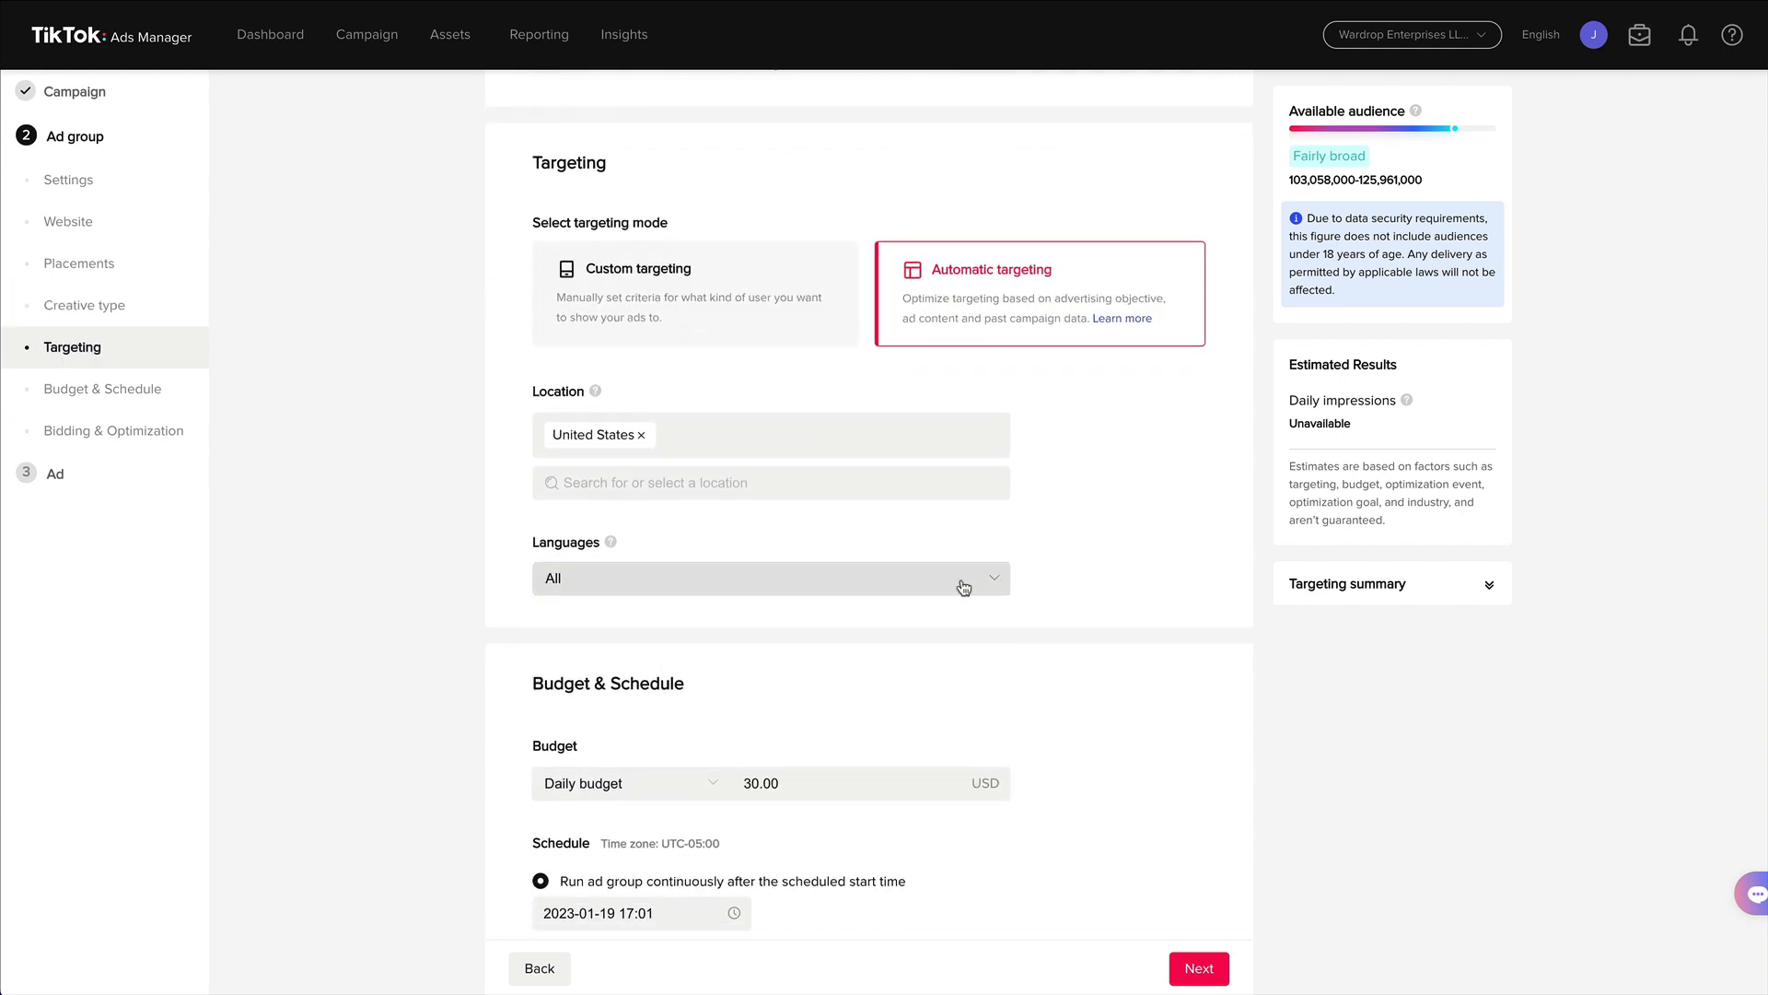
{"action": "left_click", "coordinate": [857, 576]}
{"action": "left_click", "coordinate": [575, 623]}
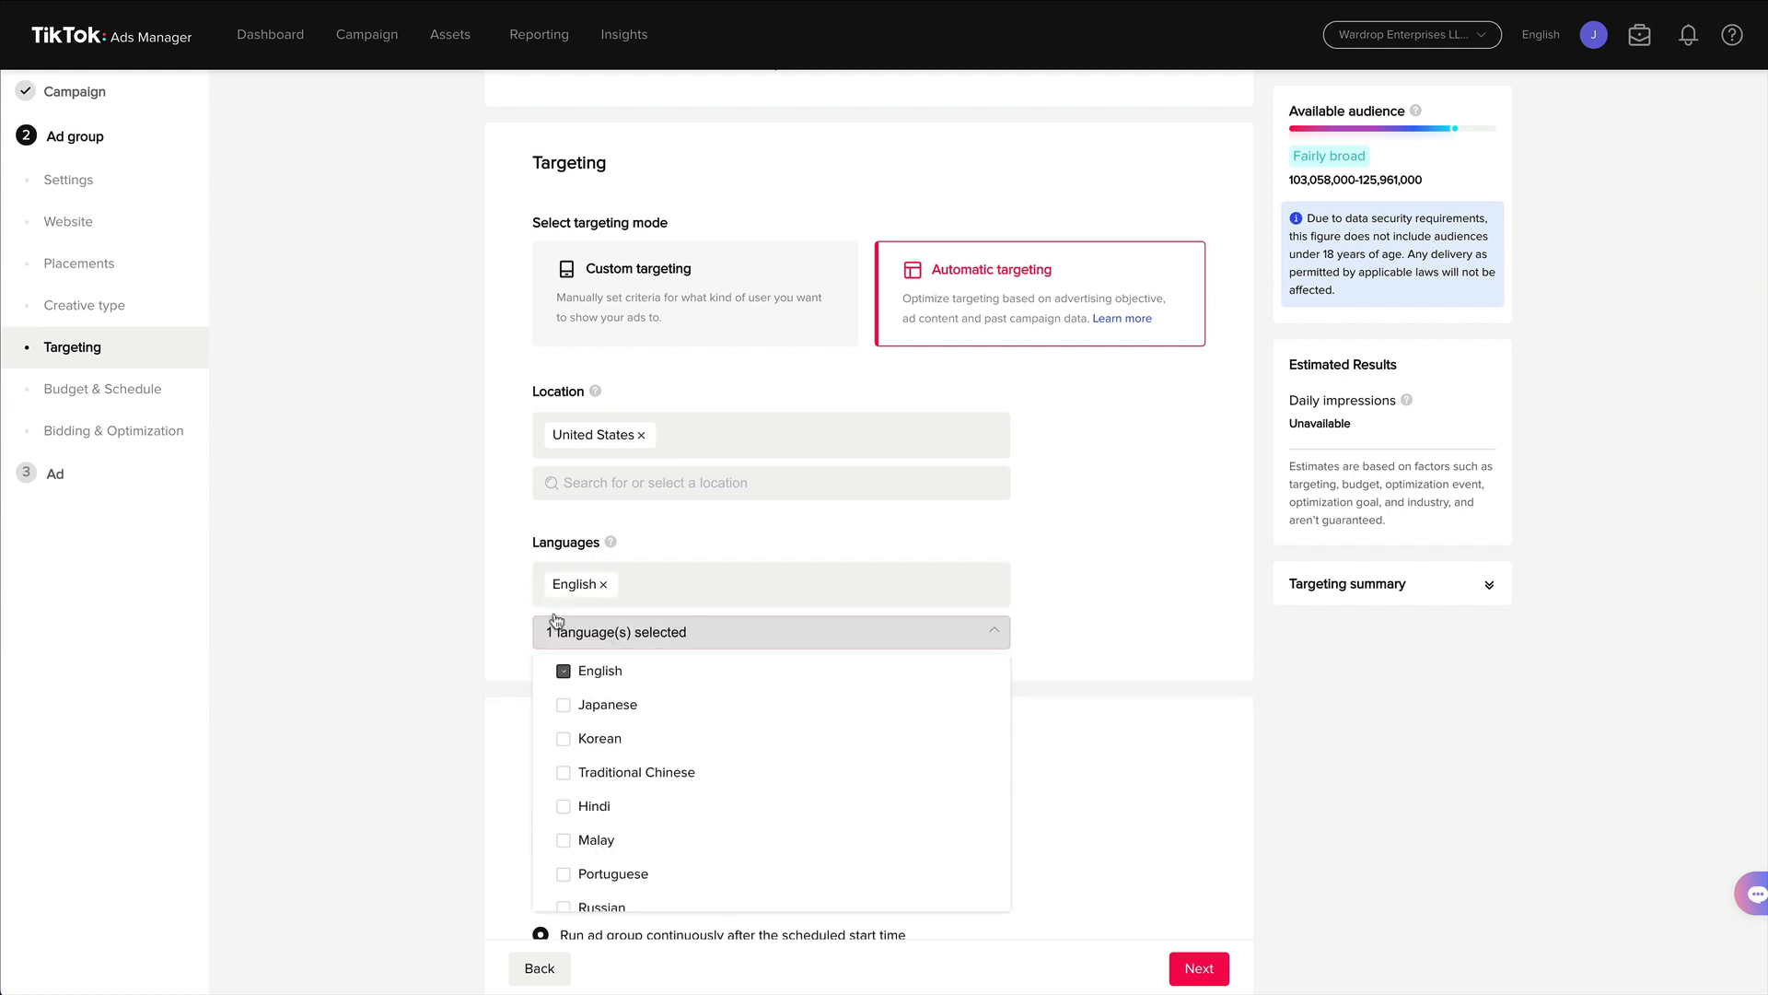
{"action": "left_click", "coordinate": [486, 614]}
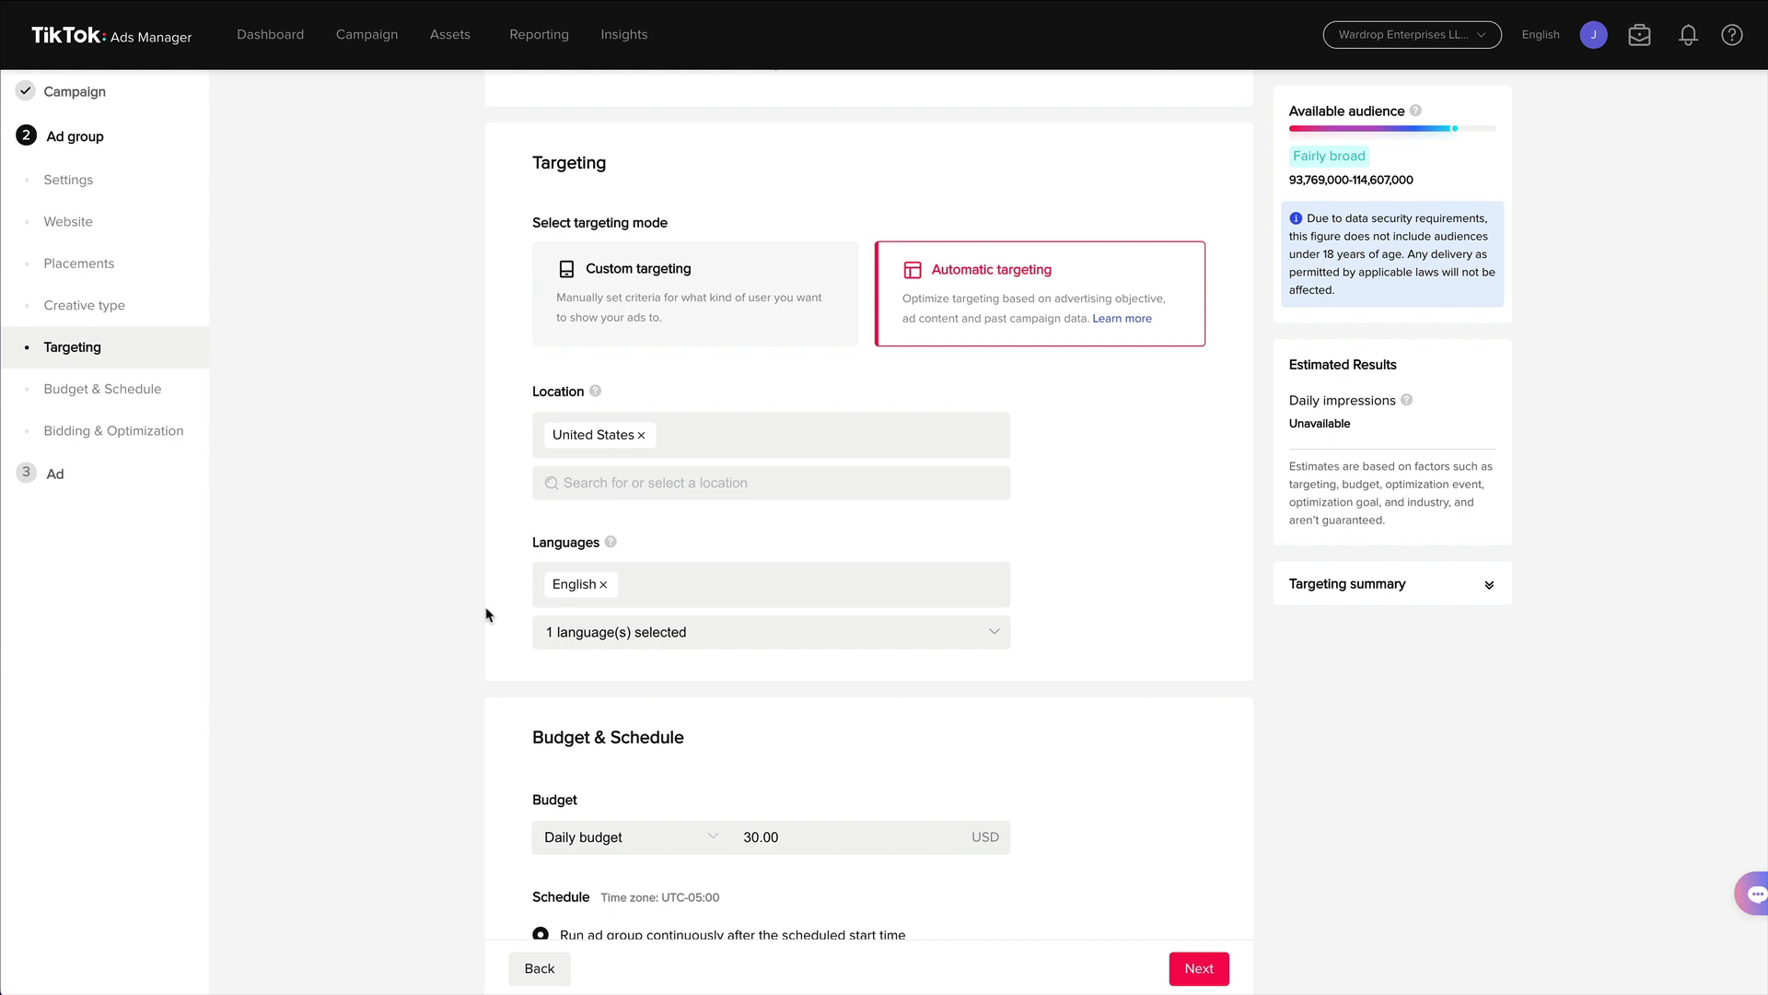
Try clearing the daily budget amount.
{"action": "scroll", "coordinate": [486, 612], "scroll_direction": "down", "scroll_amount": 3}
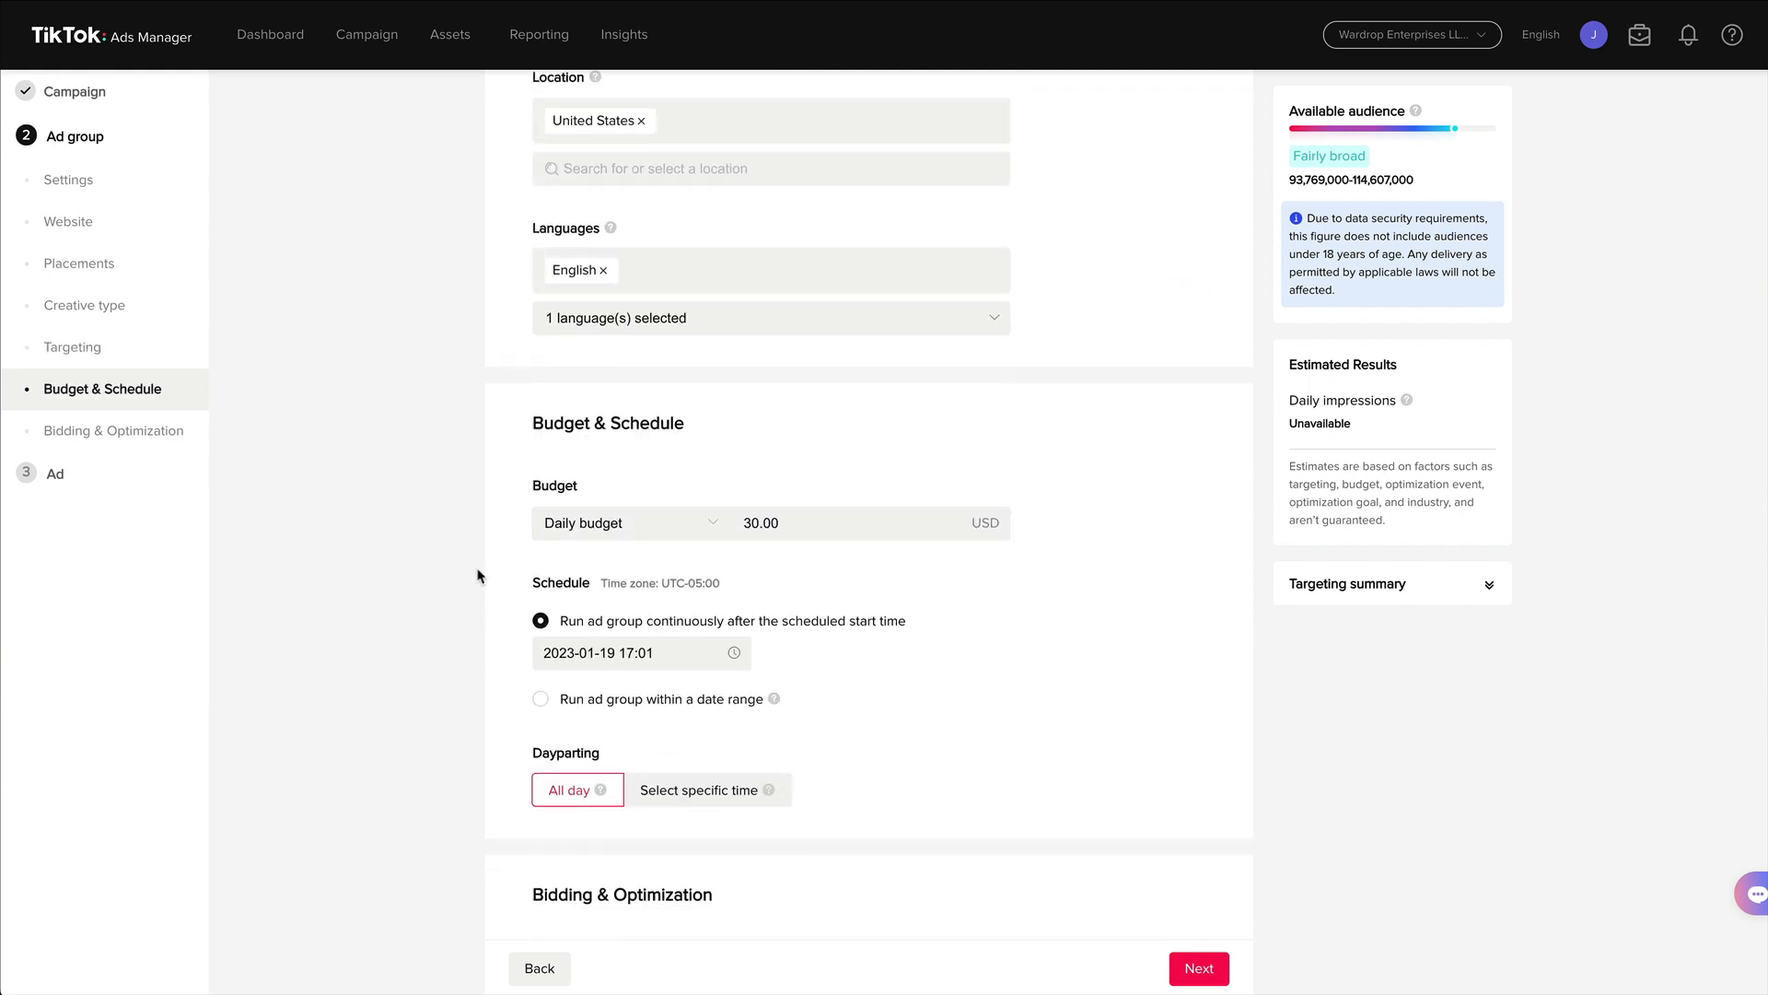
{"action": "left_click", "coordinate": [778, 522]}
{"action": "left_click_drag", "start_coordinate": [802, 523], "coordinate": [731, 521]}
{"action": "key", "text": "BackSpace"}
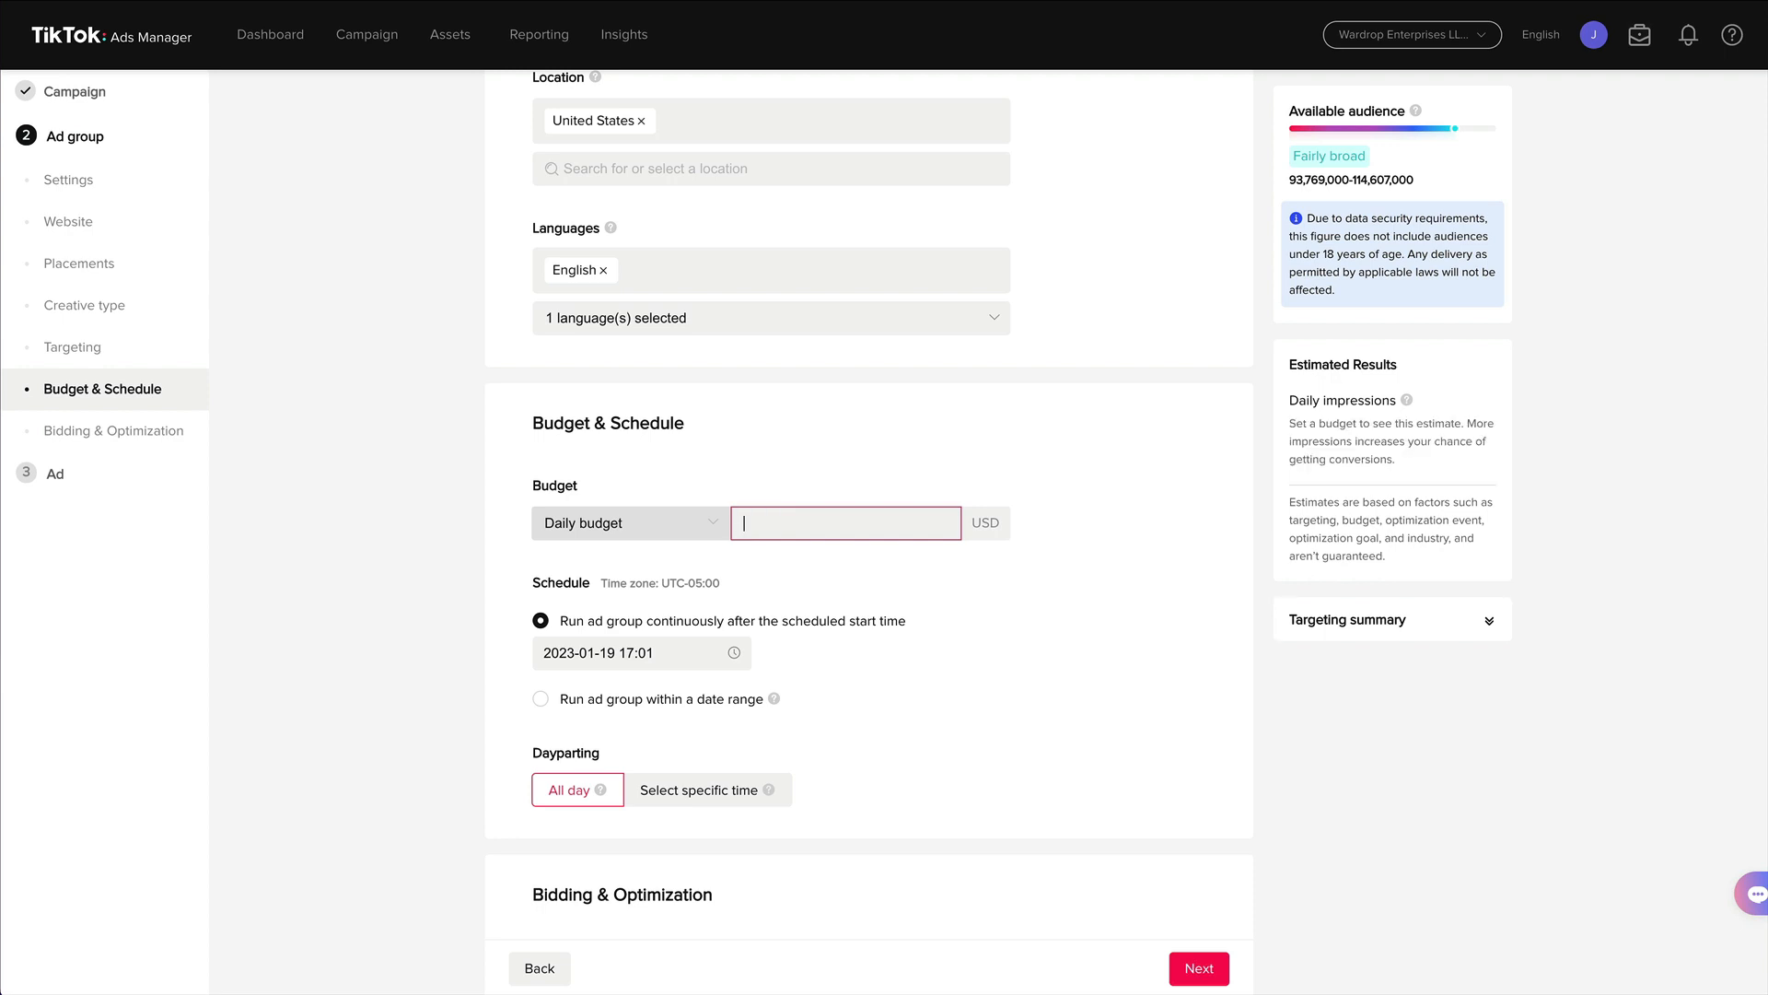
{"action": "left_click", "coordinate": [969, 452]}
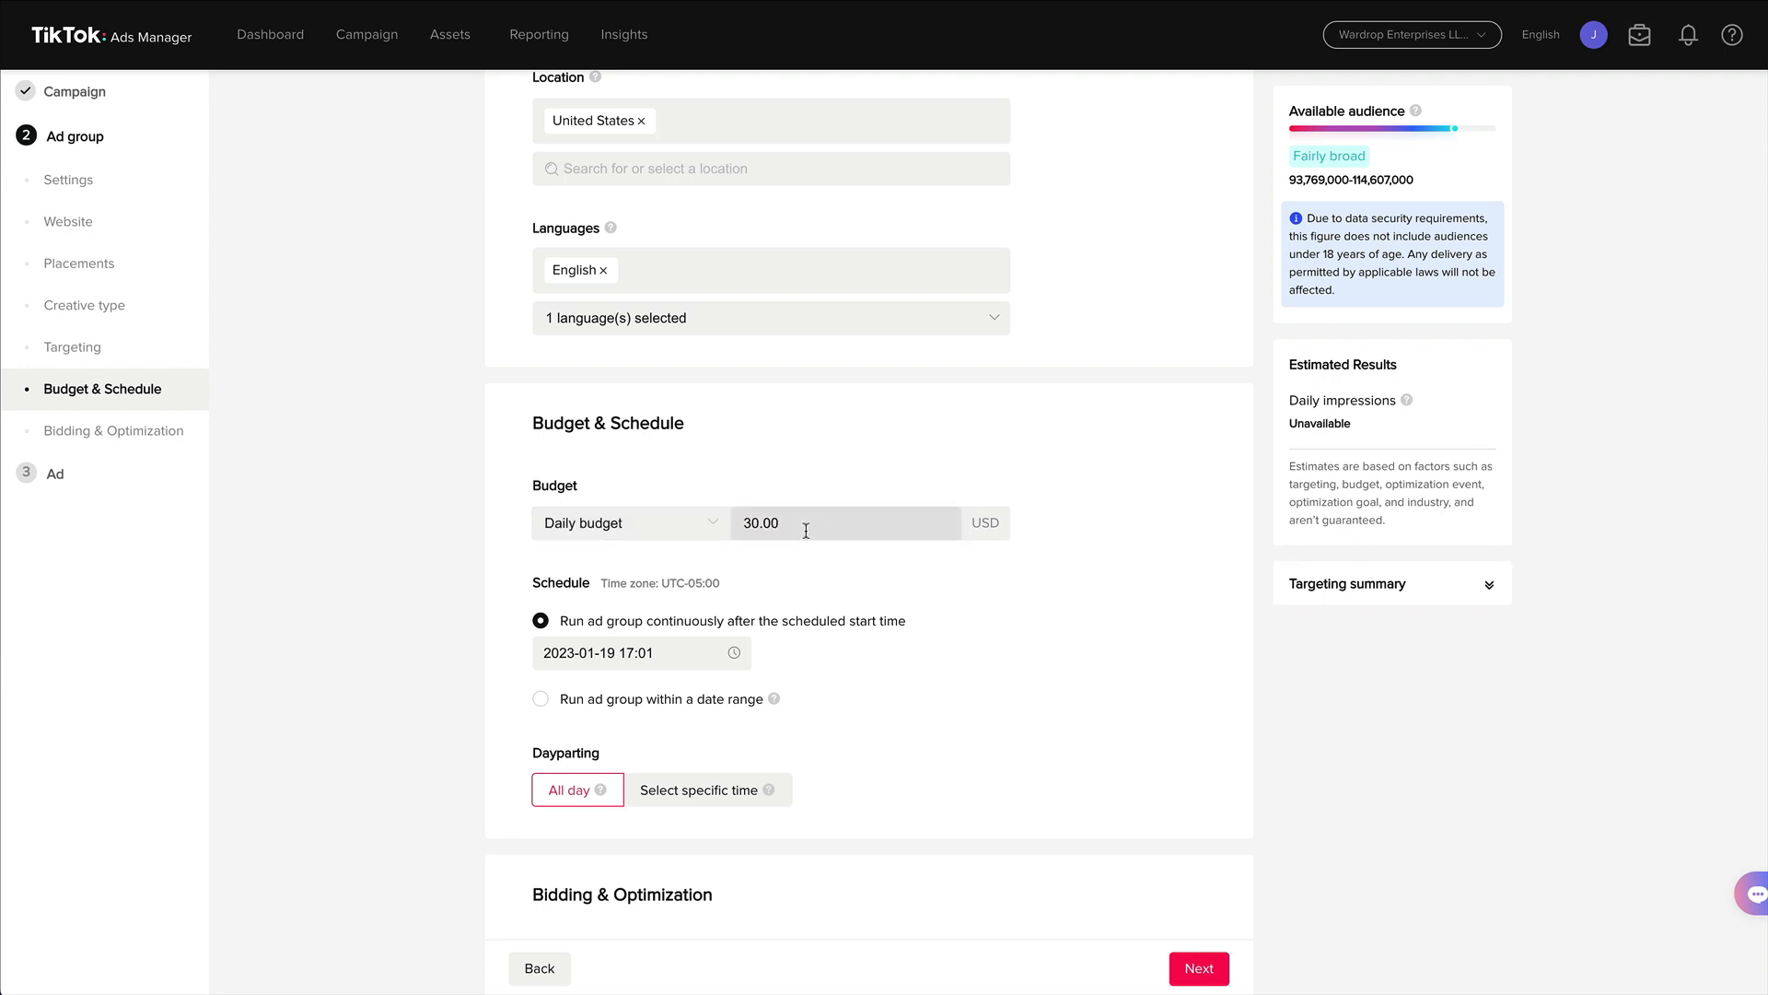
Switch the budget type to Lifetime budget and back to Daily budget.
{"action": "left_click", "coordinate": [686, 526]}
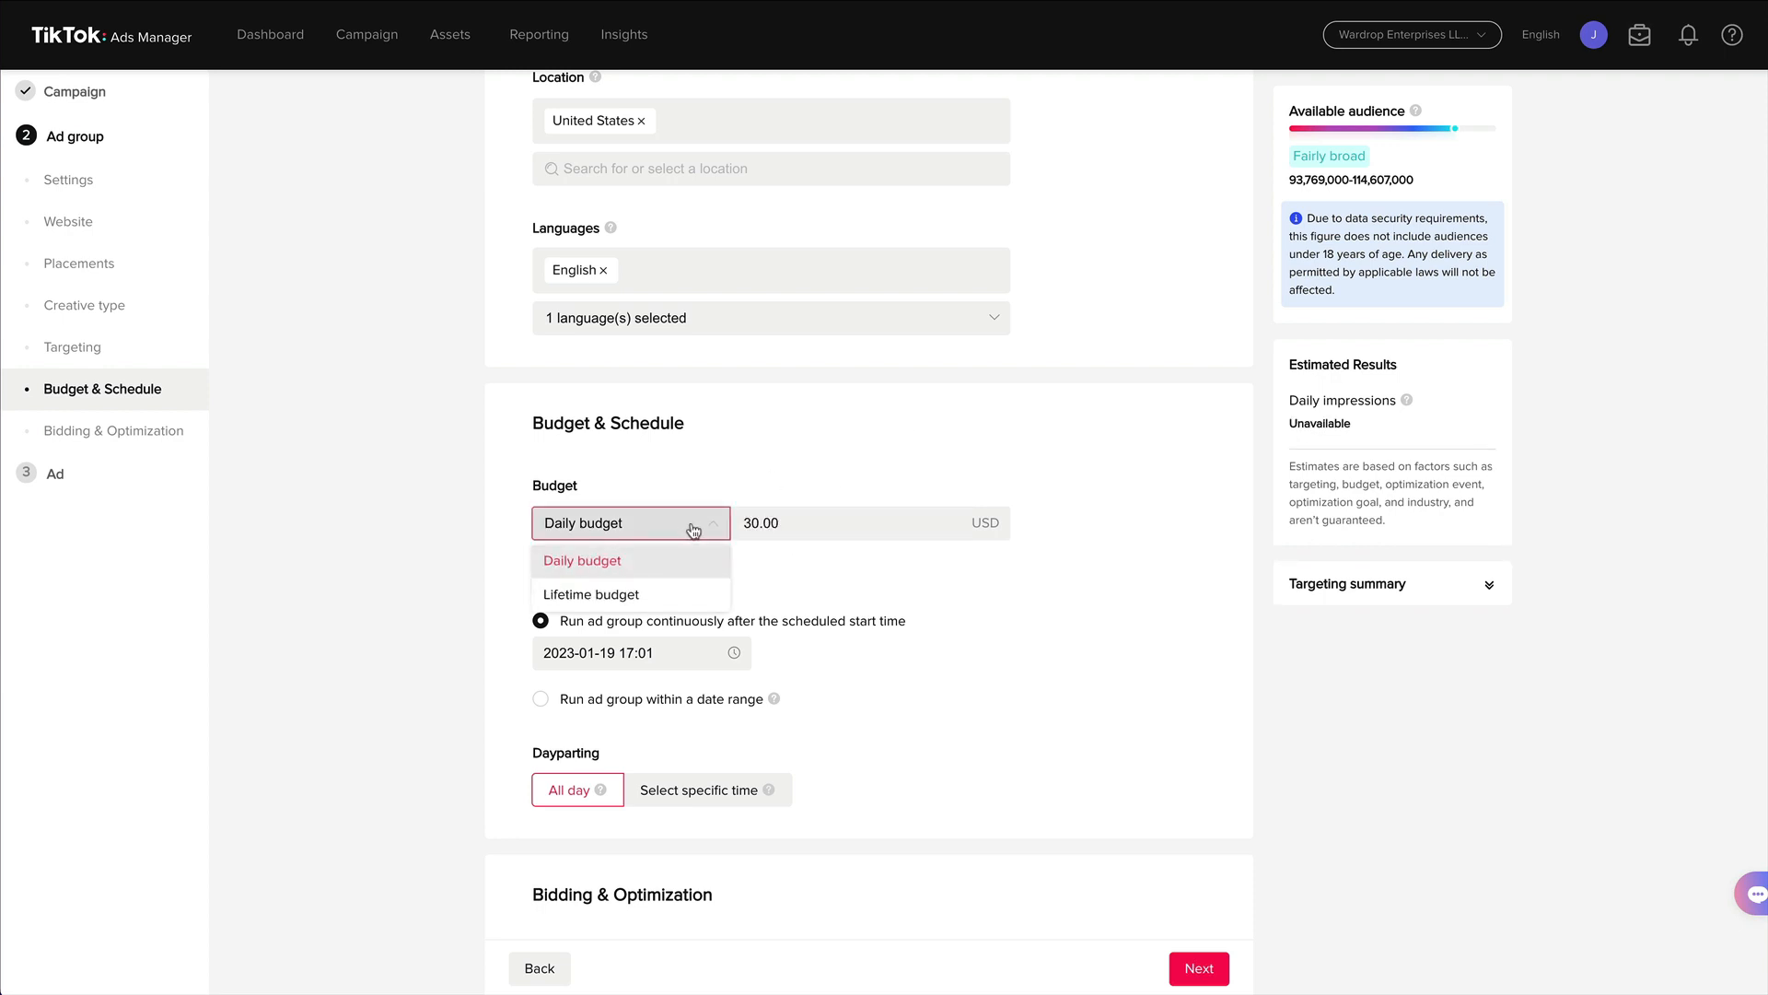
{"action": "double_click", "coordinate": [687, 526]}
{"action": "left_click", "coordinate": [671, 594]}
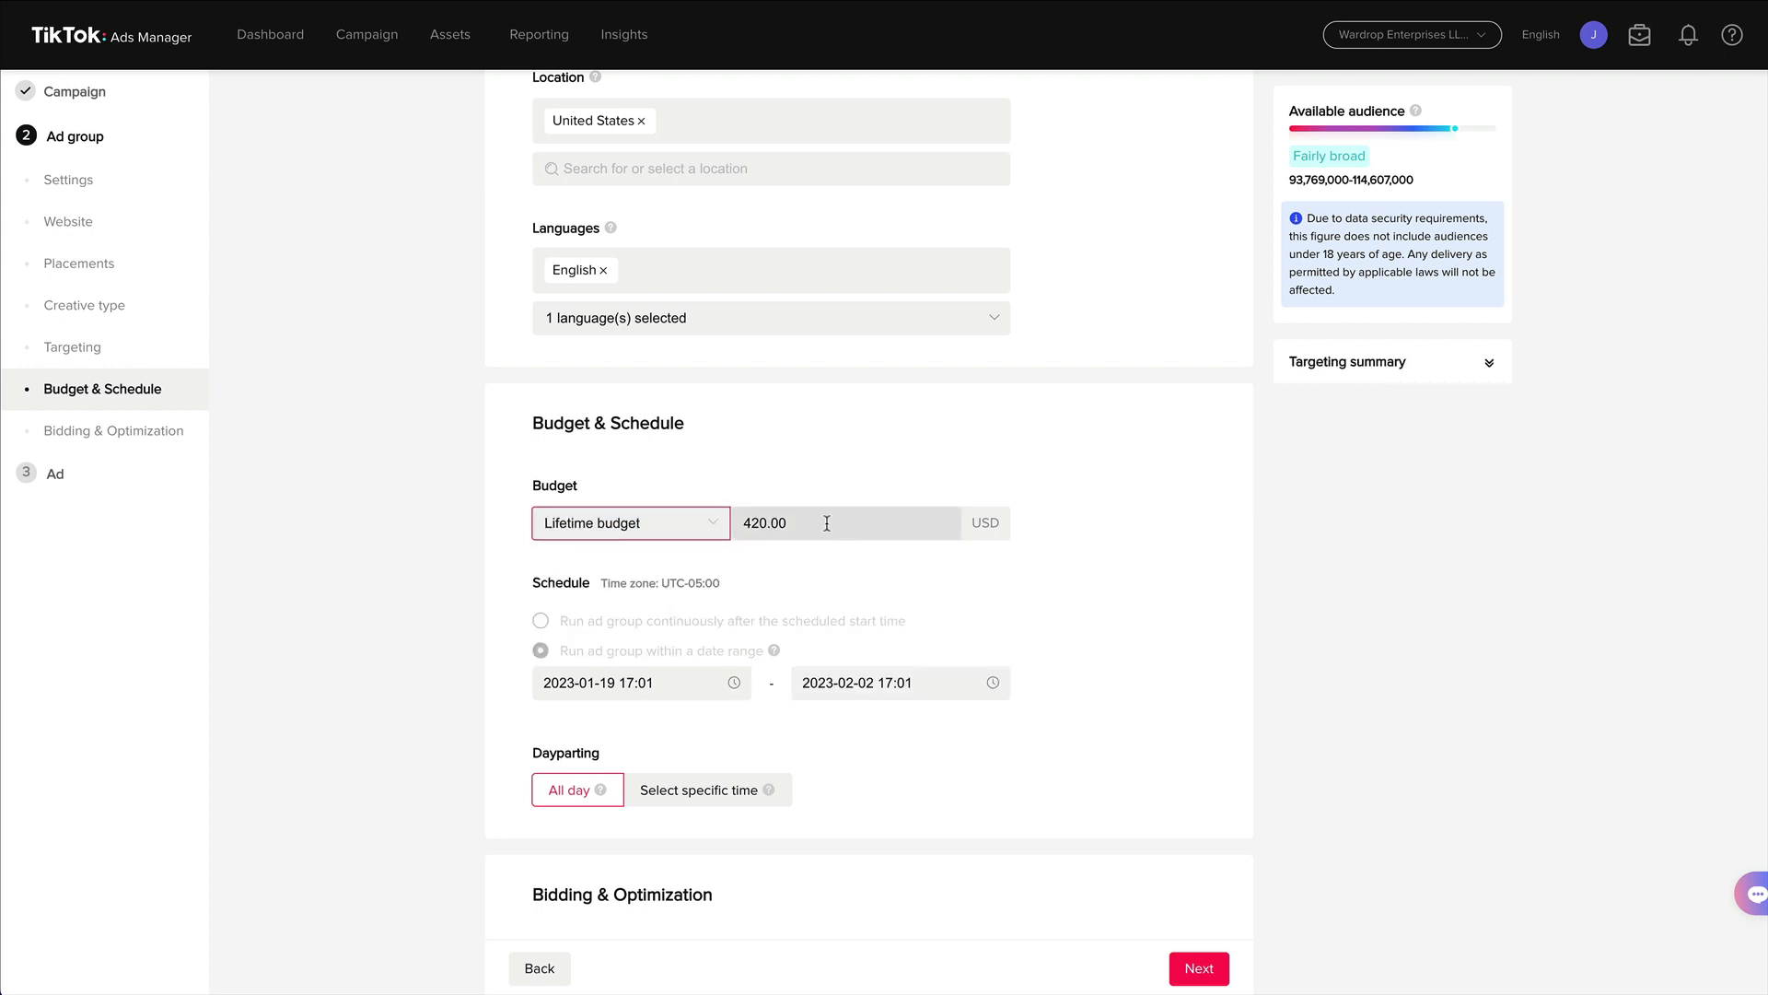
{"action": "left_click", "coordinate": [702, 525]}
{"action": "left_click", "coordinate": [636, 564]}
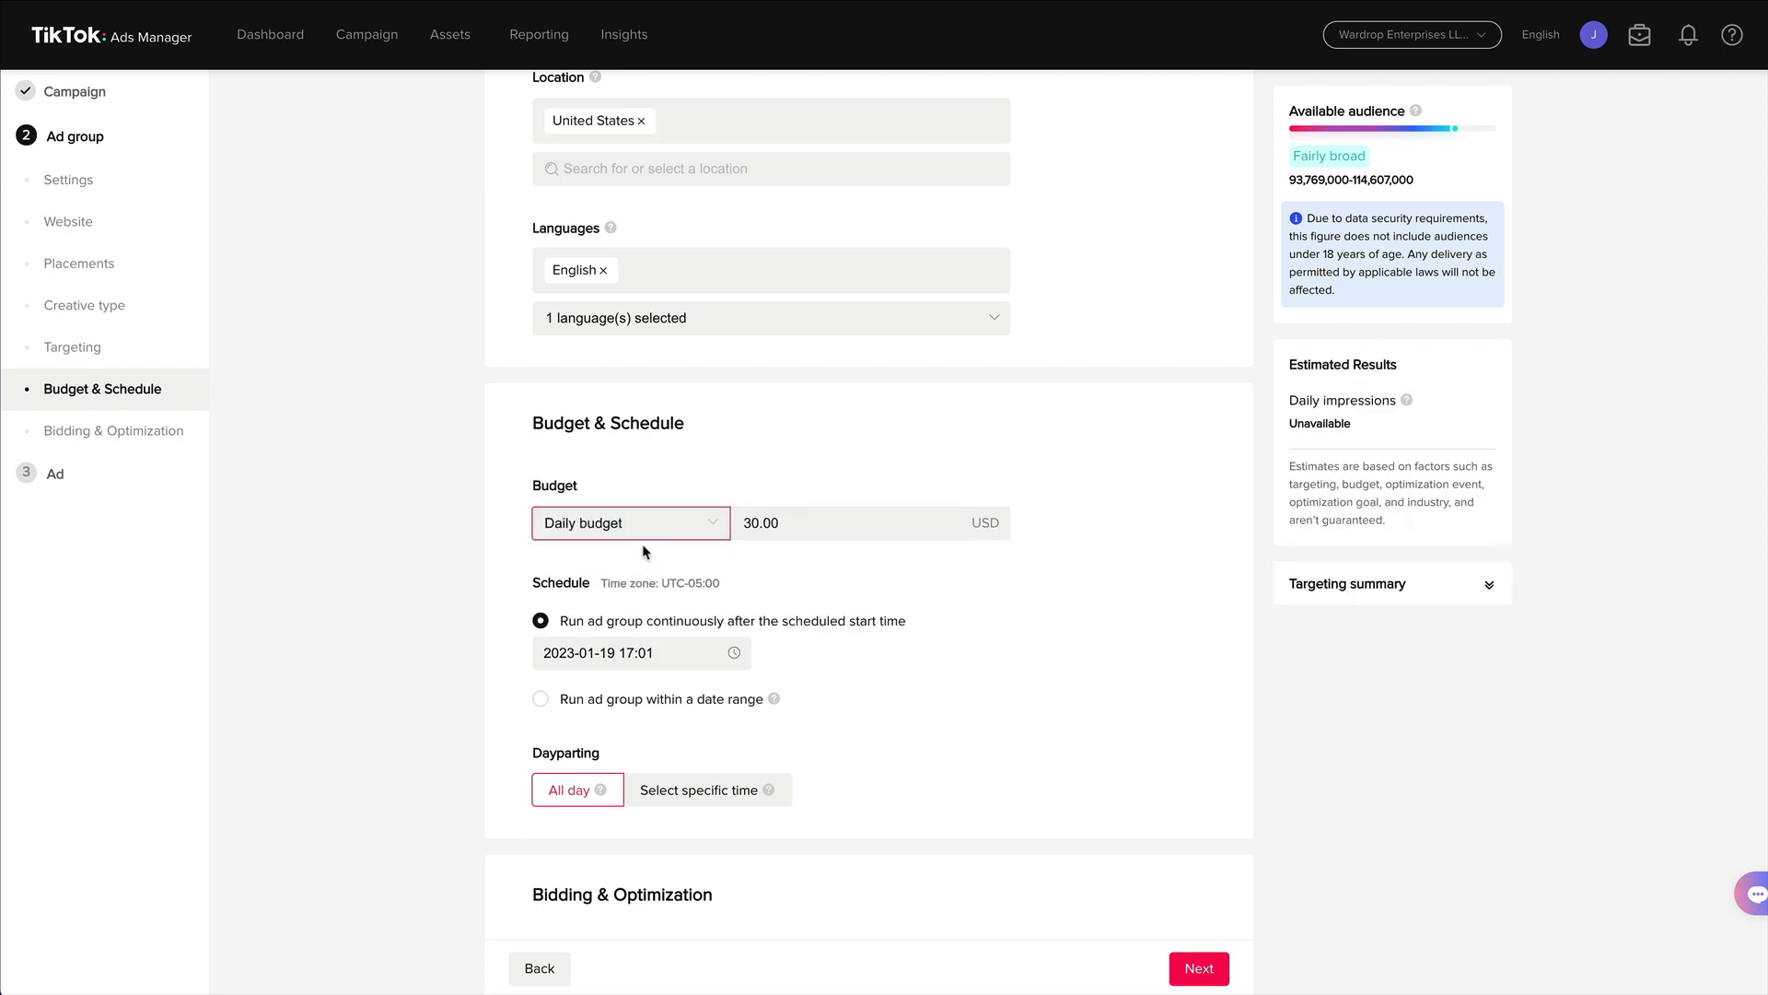
{"action": "left_click", "coordinate": [1064, 483]}
{"action": "left_click", "coordinate": [624, 652]}
{"action": "left_click", "coordinate": [737, 613]}
{"action": "scroll", "coordinate": [820, 615], "scroll_direction": "down", "scroll_amount": 4}
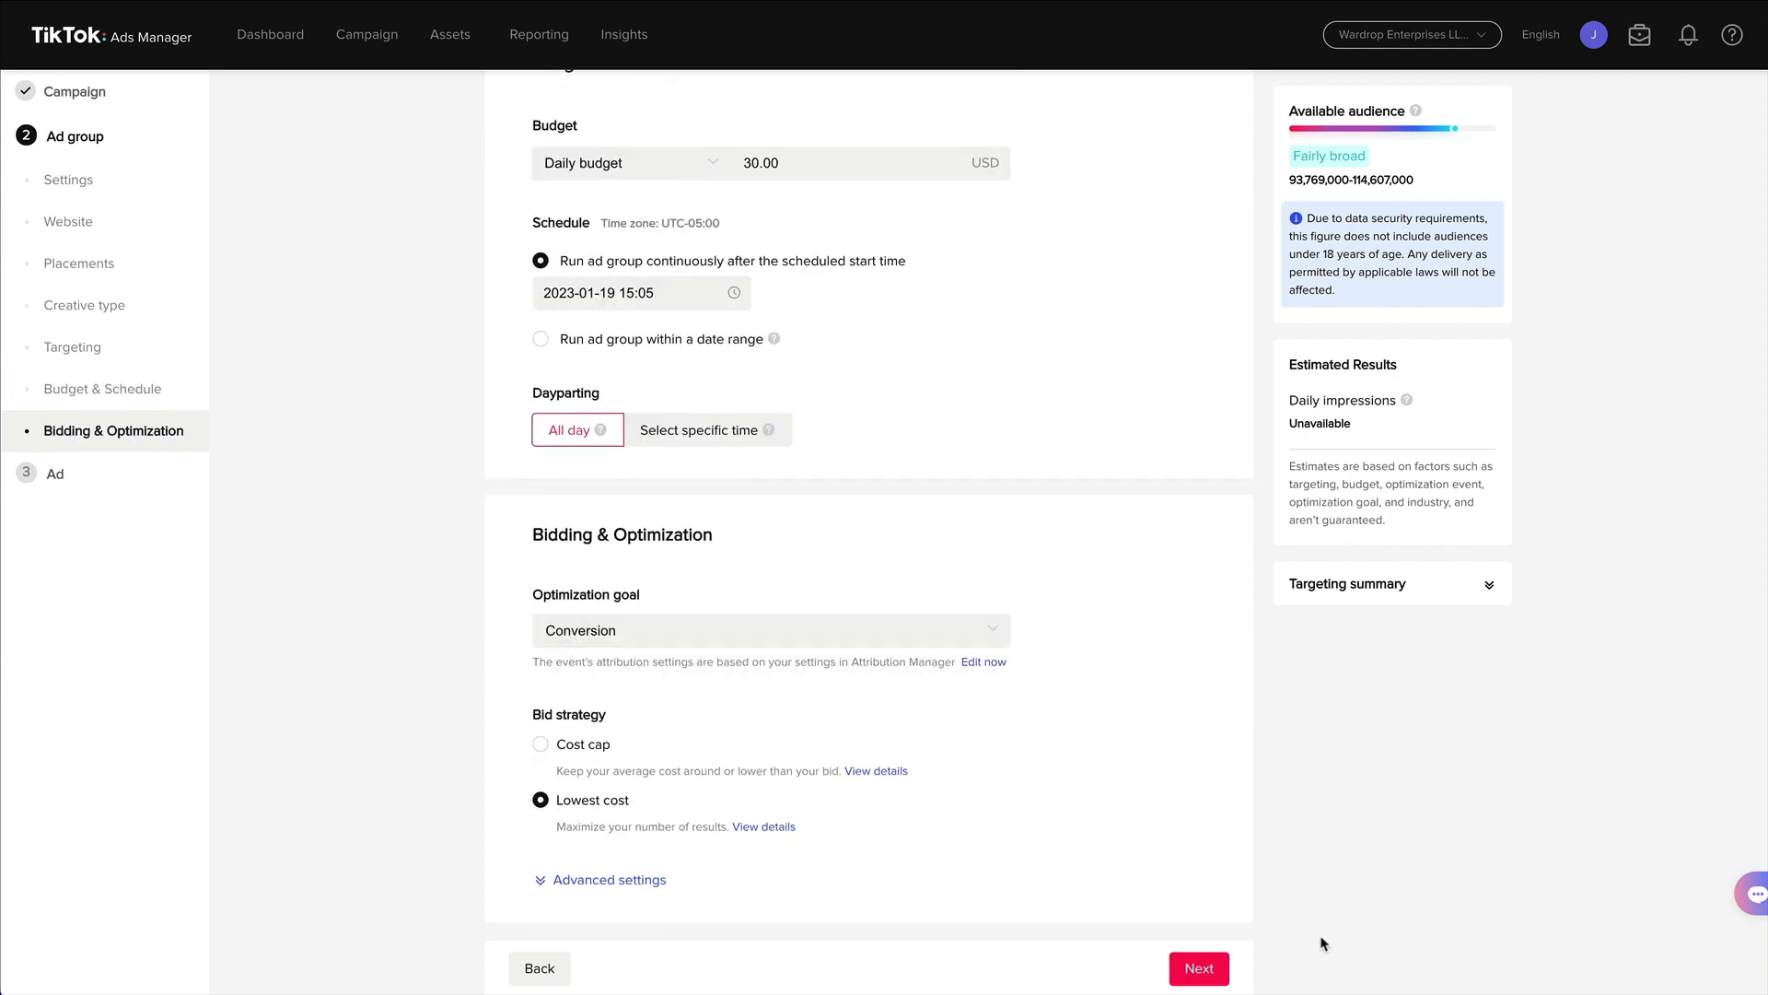
{"action": "left_click", "coordinate": [1204, 975]}
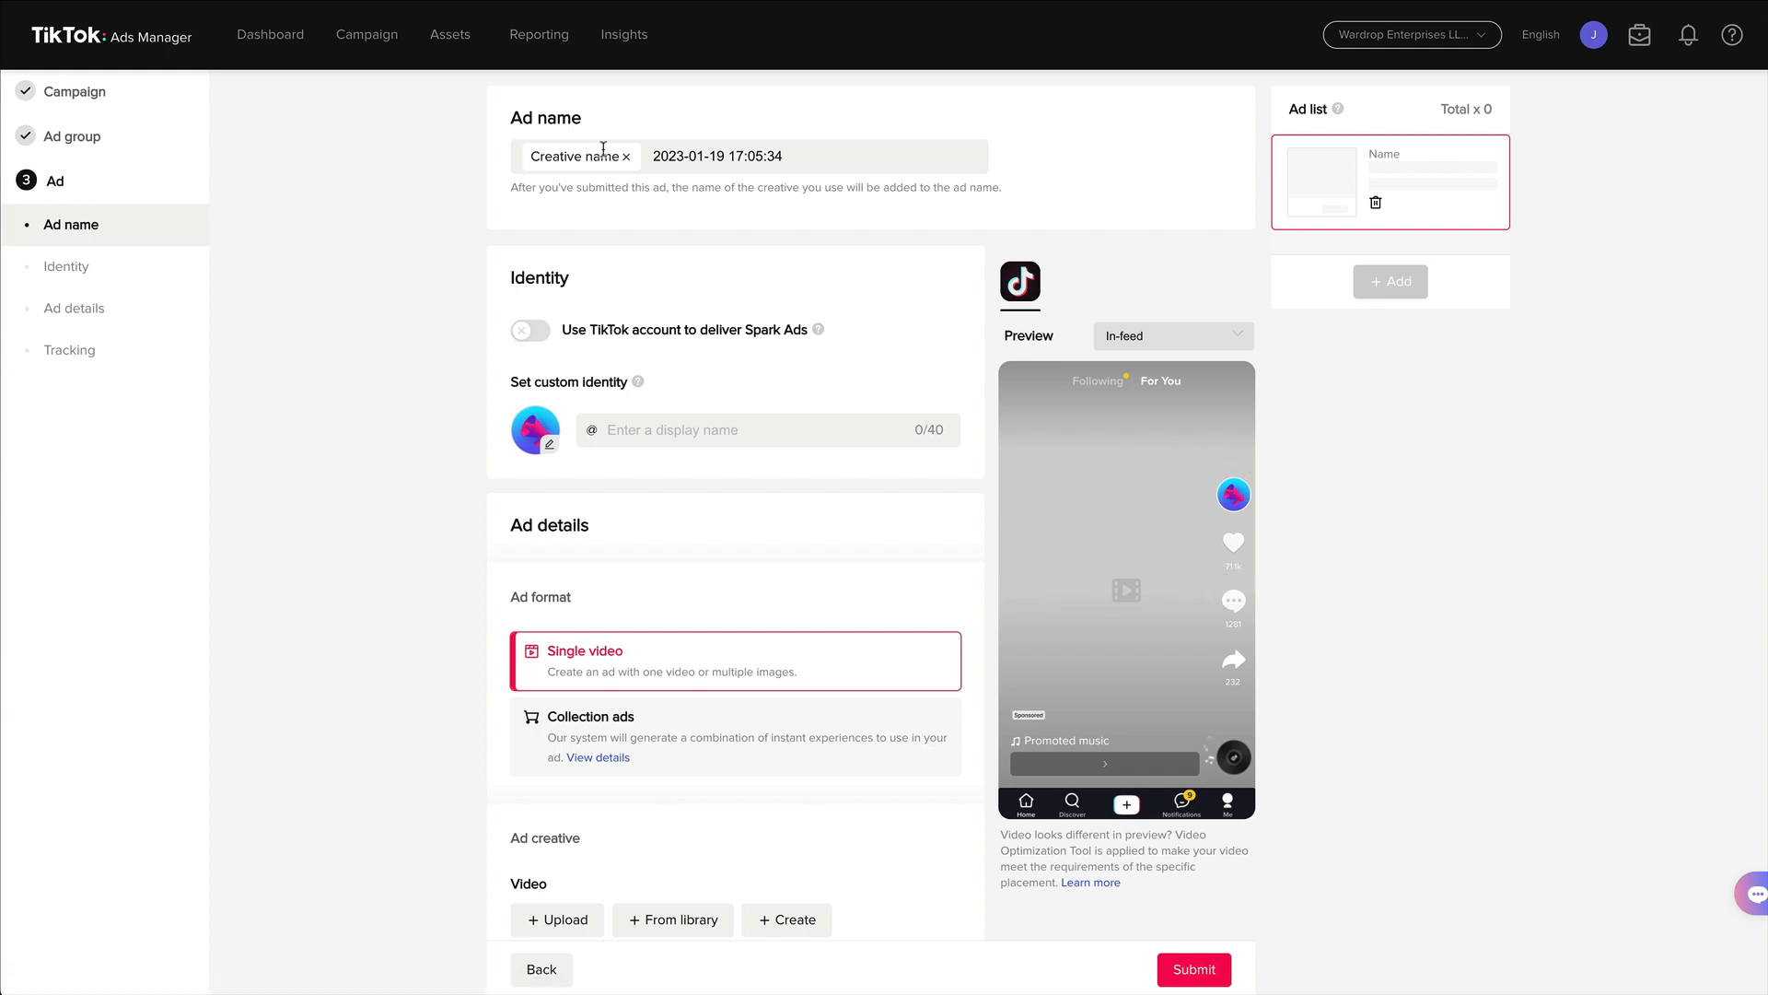
Rename the ad DEMO.
{"action": "left_click", "coordinate": [626, 162]}
{"action": "left_click_drag", "start_coordinate": [789, 157], "coordinate": [544, 141]}
{"action": "type", "text": "DEMO"}
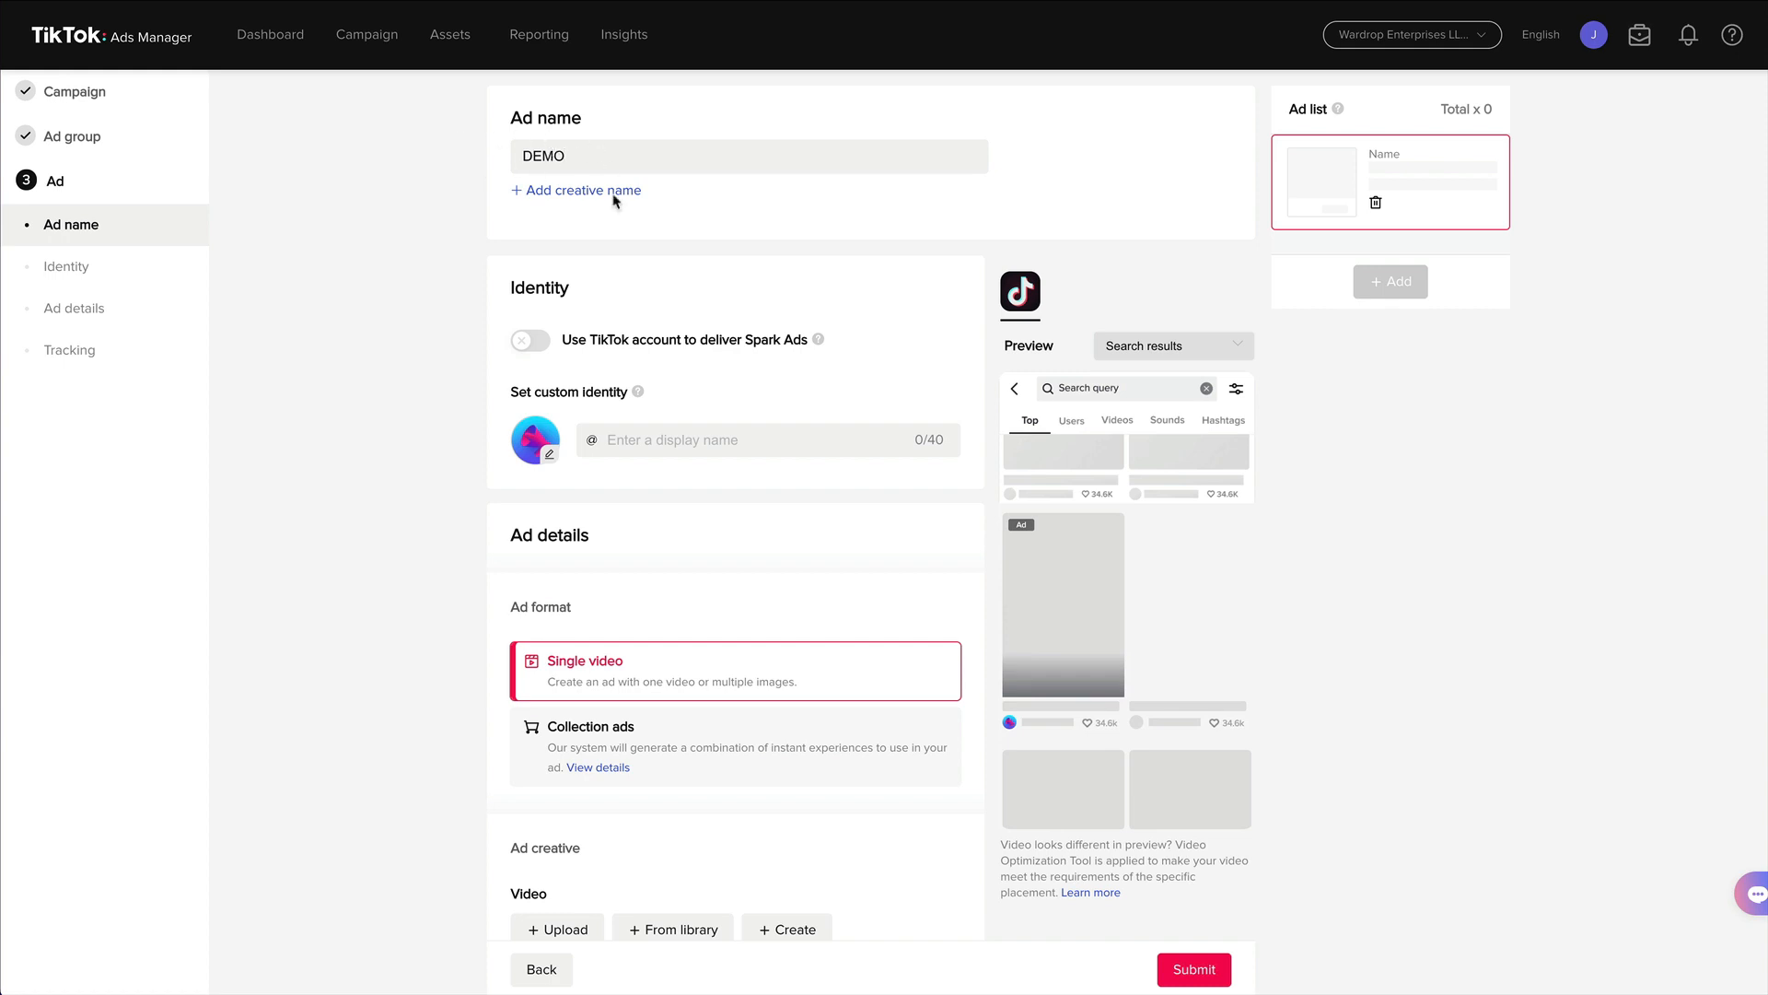
Turn on Spark Ads with your own TikTok account and add the 'How I make $500 per day on Google' post as the creative.
{"action": "left_click", "coordinate": [601, 440]}
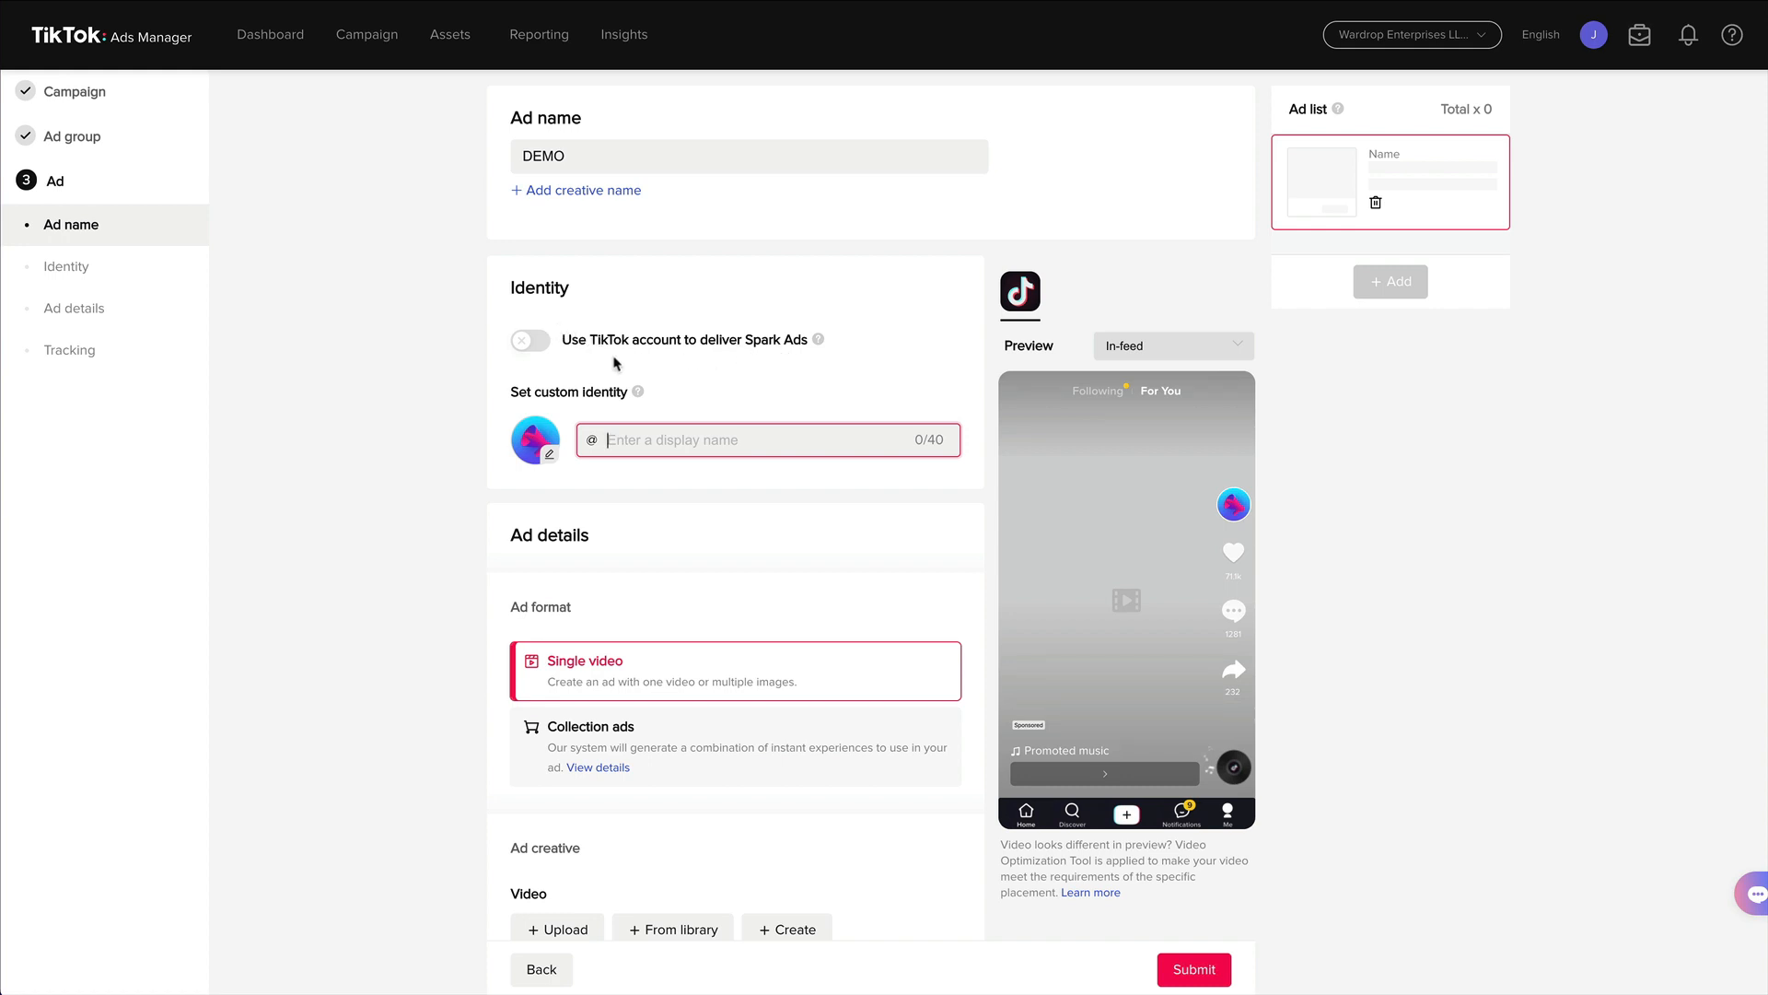
{"action": "left_click", "coordinate": [529, 346]}
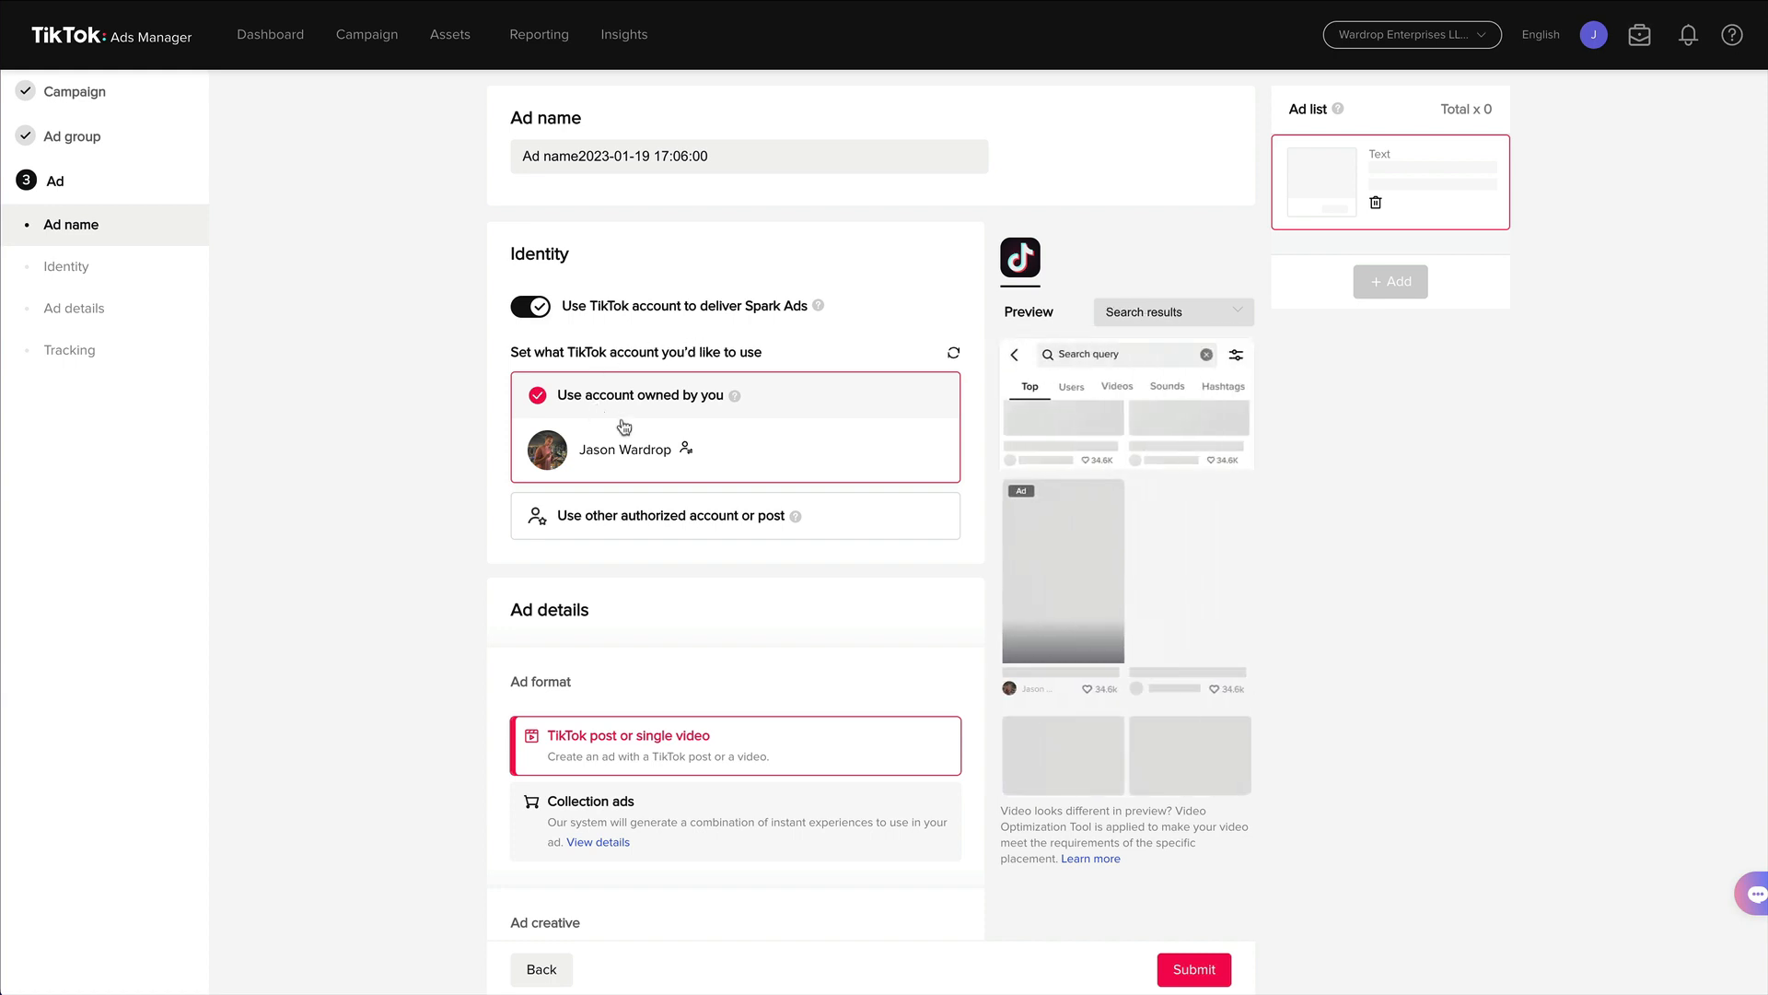
{"action": "scroll", "coordinate": [487, 502], "scroll_direction": "down", "scroll_amount": 2}
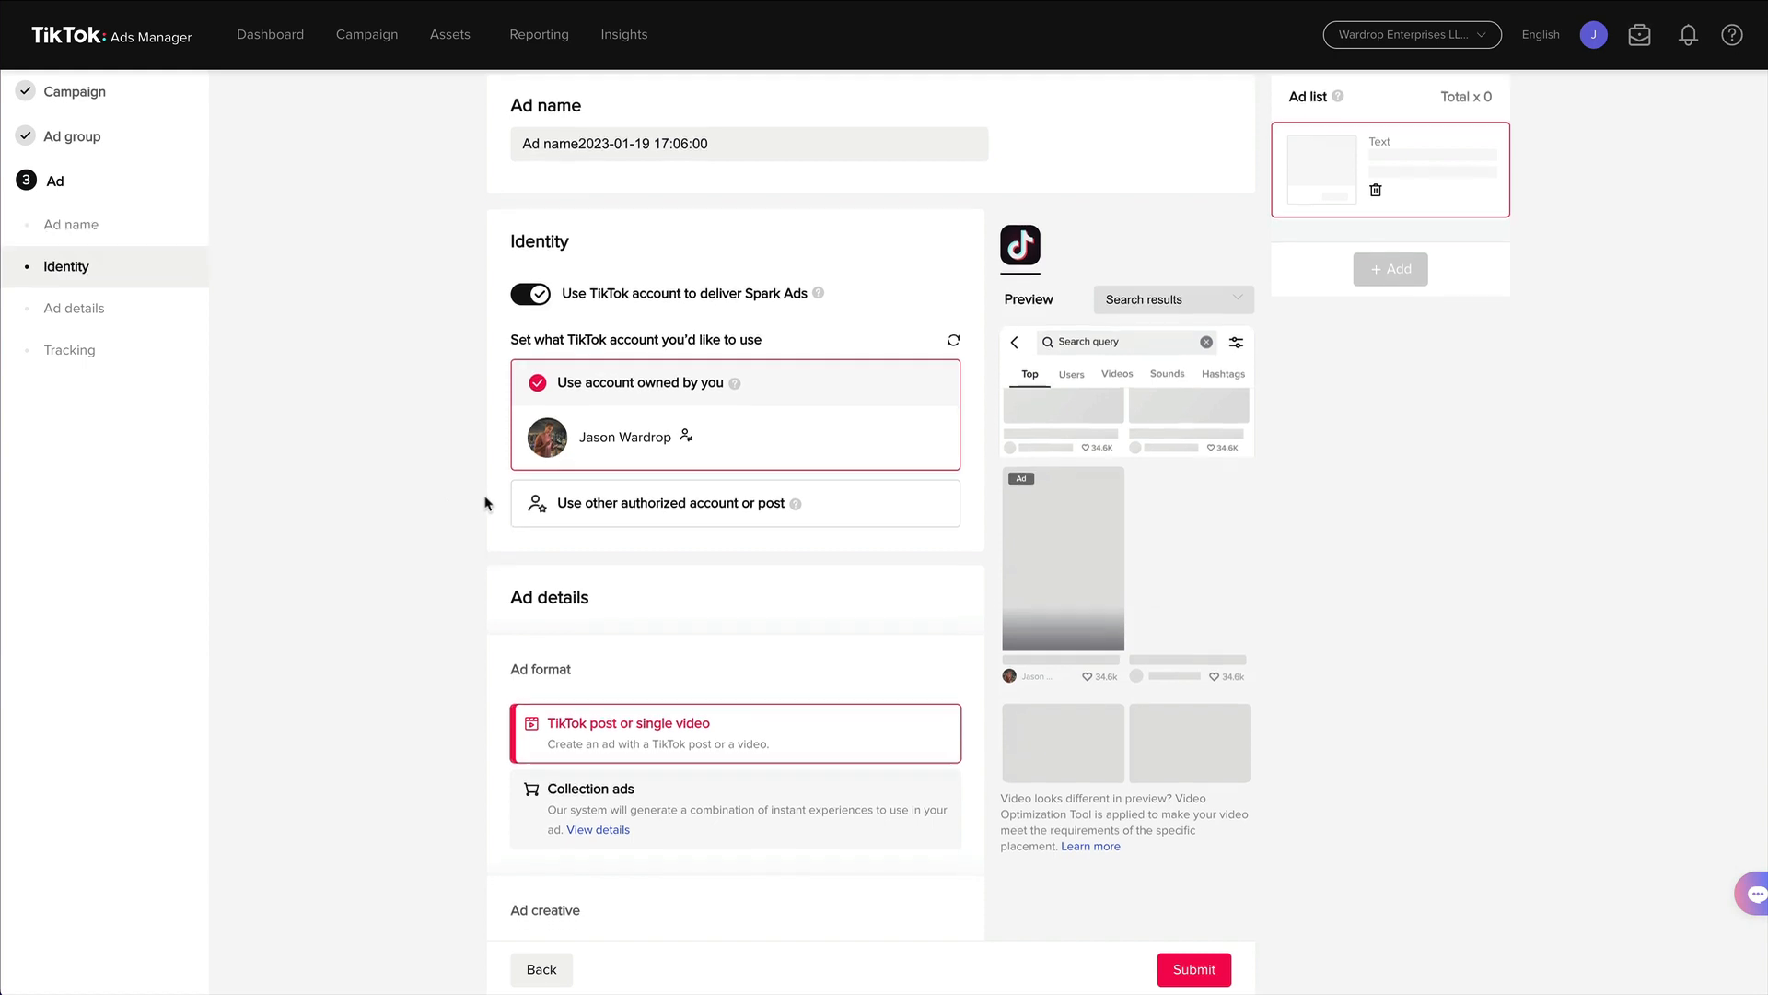
{"action": "scroll", "coordinate": [487, 502], "scroll_direction": "down", "scroll_amount": 1}
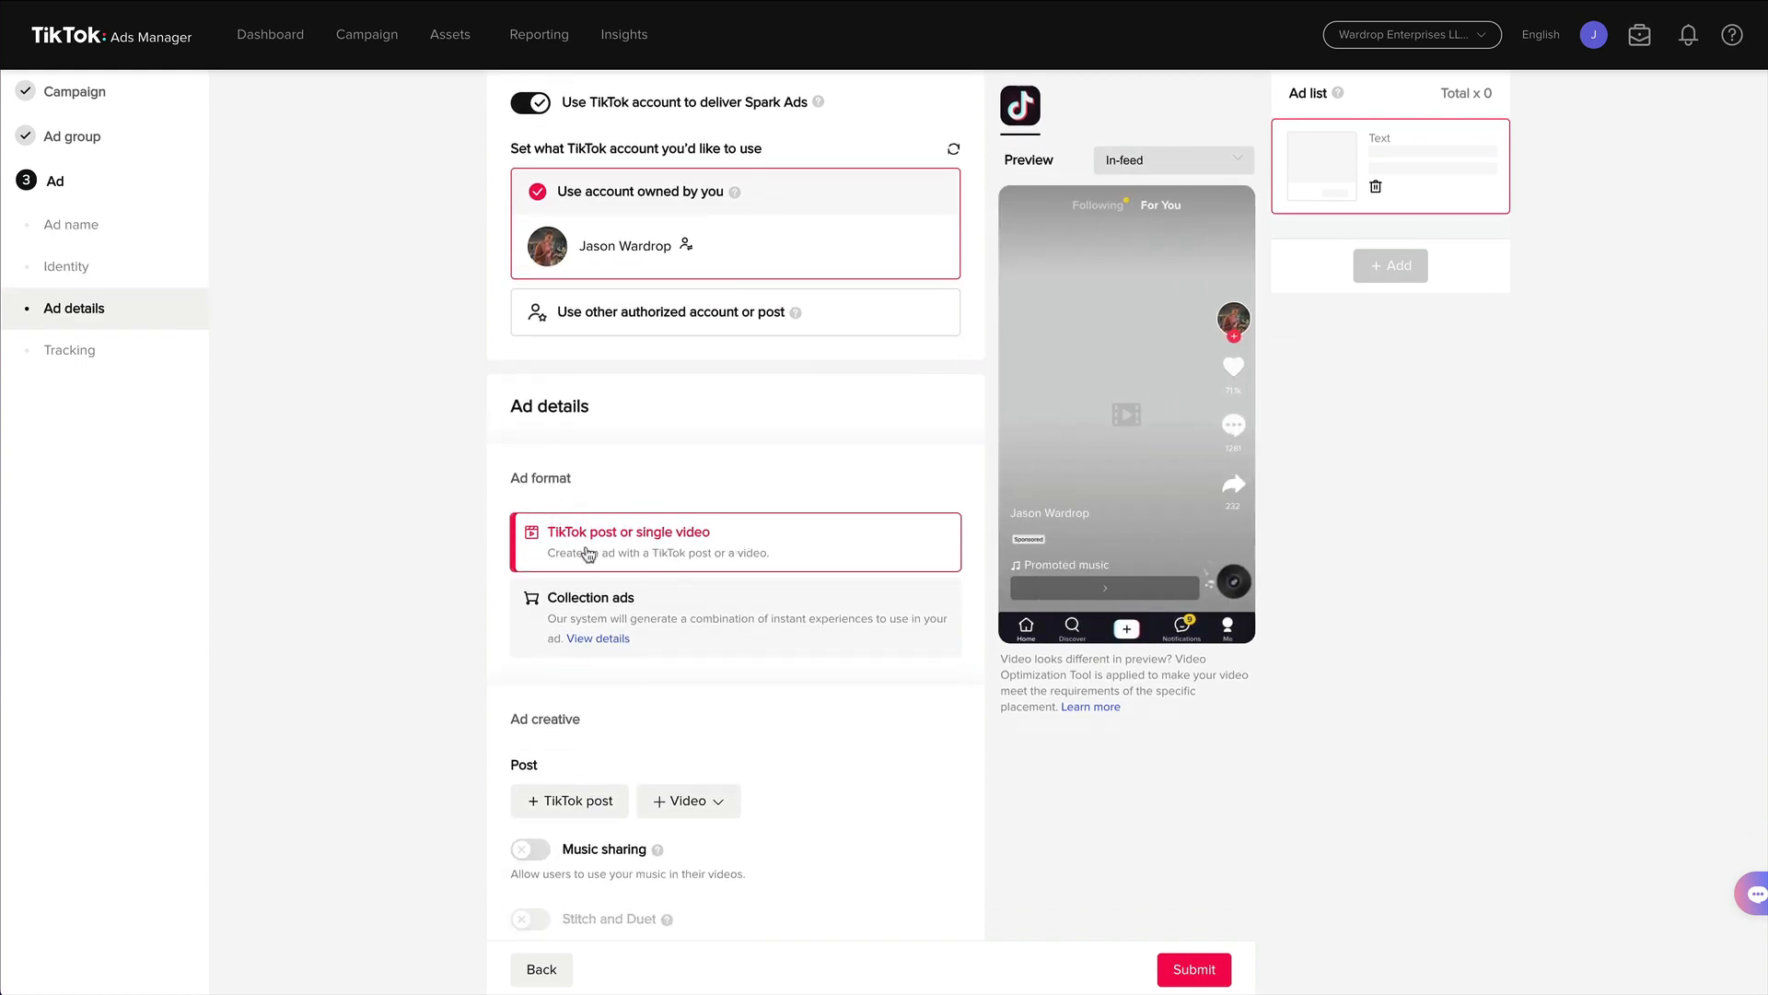
{"action": "scroll", "coordinate": [502, 565], "scroll_direction": "down", "scroll_amount": 3}
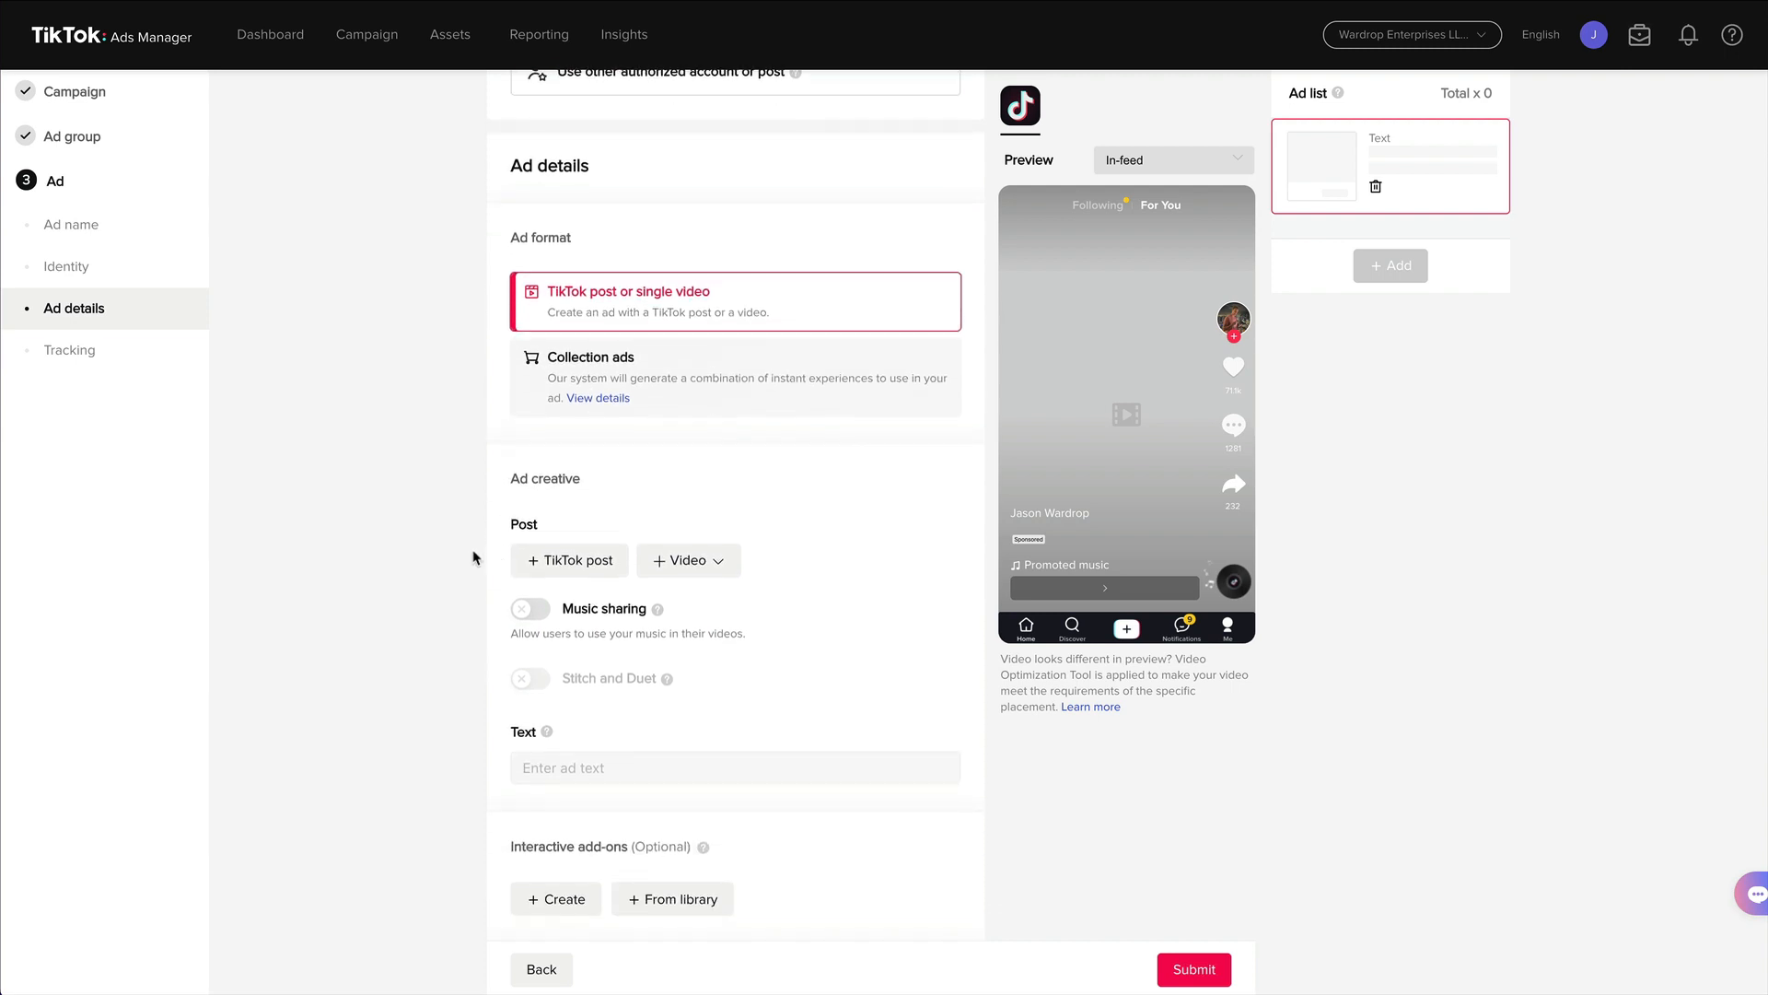
{"action": "left_click", "coordinate": [565, 561]}
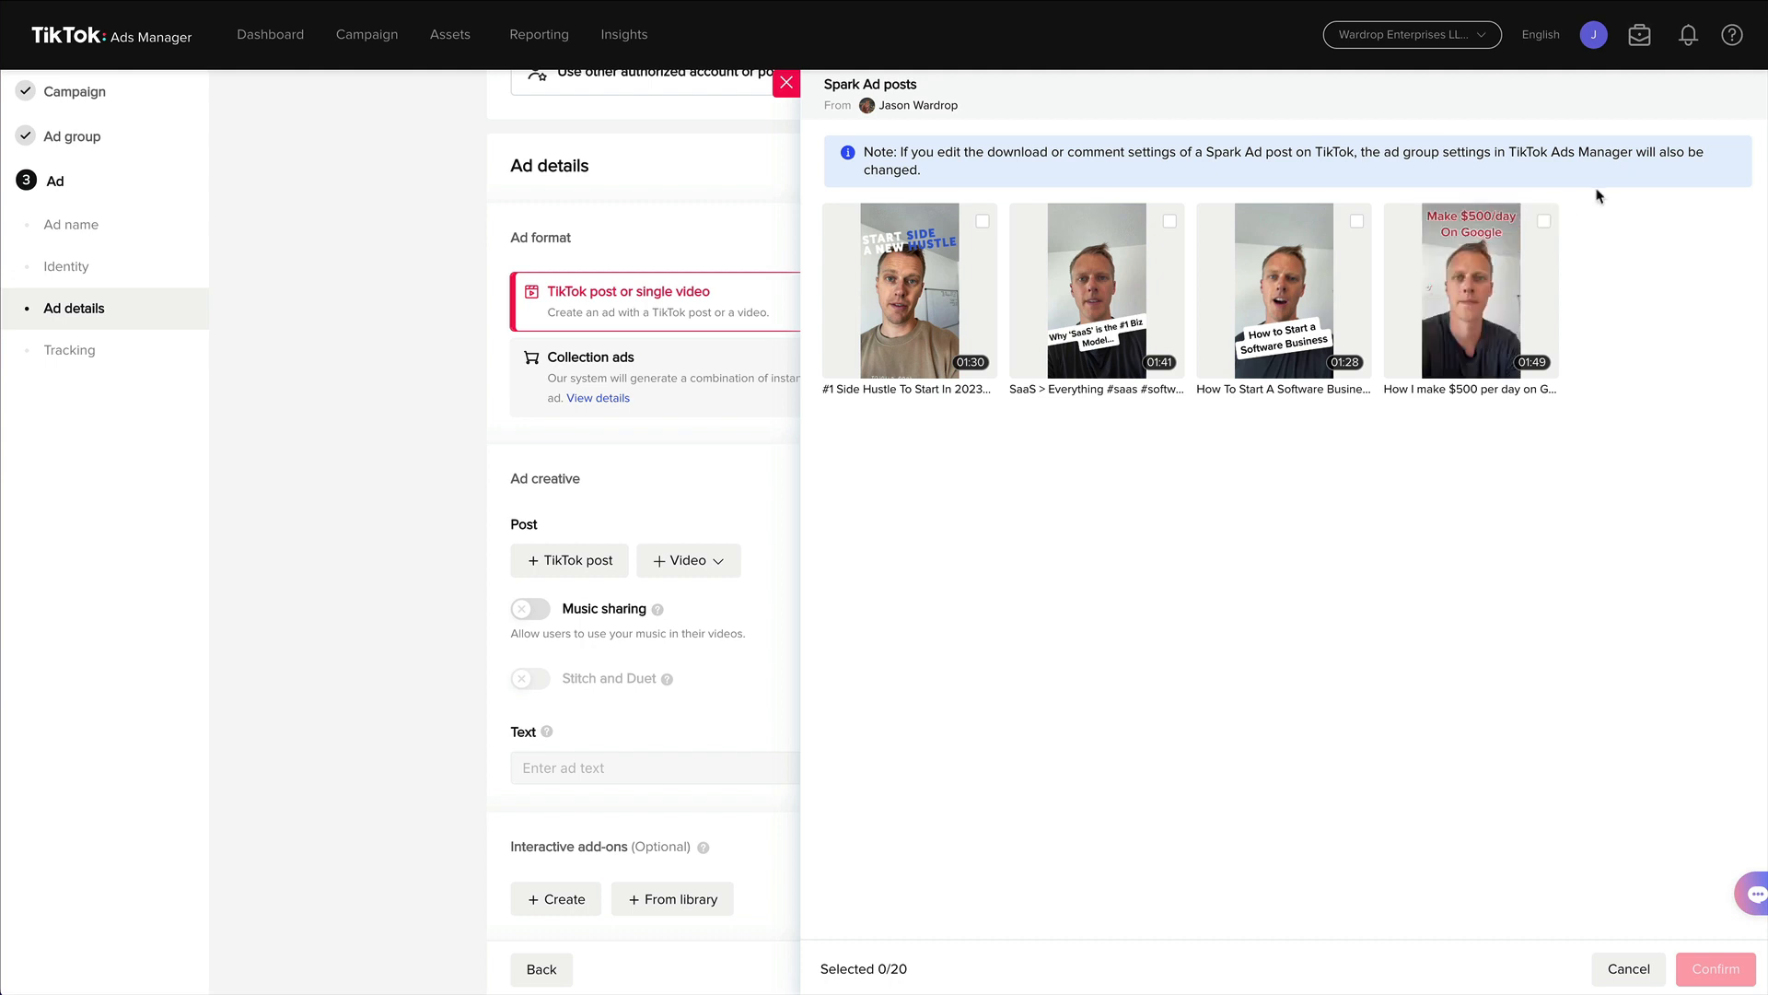
{"action": "left_click", "coordinate": [1543, 224]}
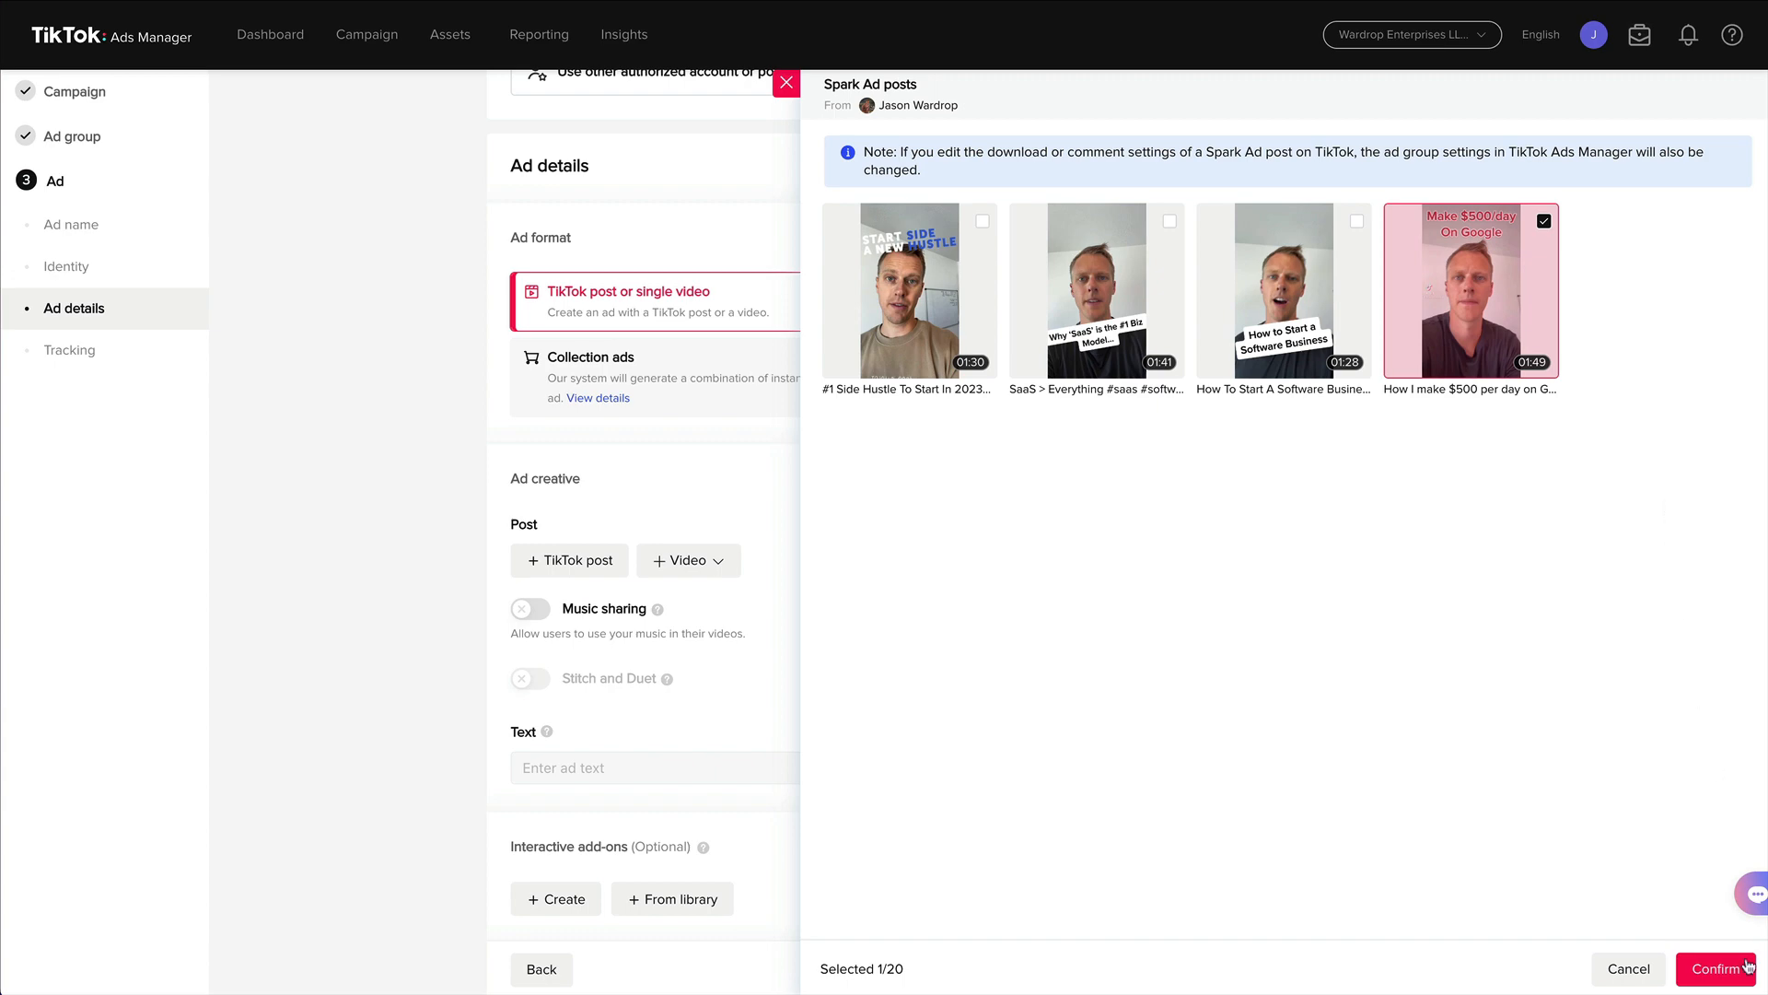
{"action": "left_click", "coordinate": [1716, 969]}
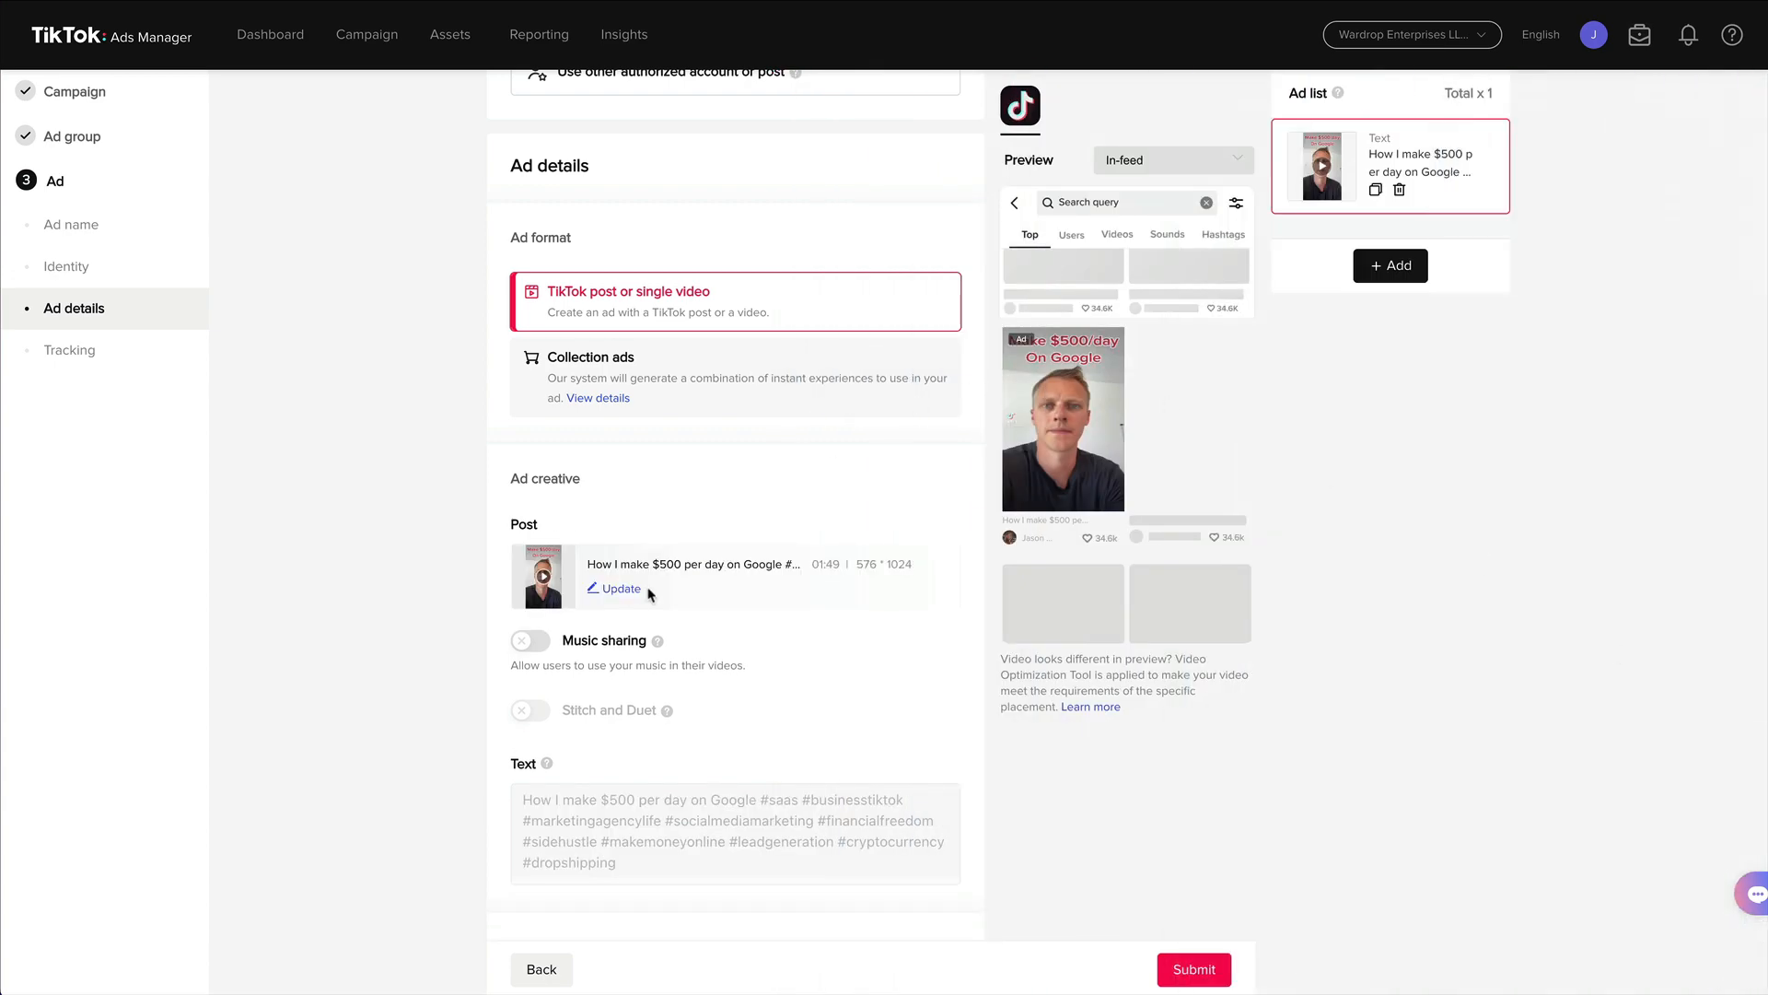
Copy the Google Maps funnel step's page URL and paste it as the ad's website destination URL.
{"action": "scroll", "coordinate": [650, 594], "scroll_direction": "up", "scroll_amount": 4}
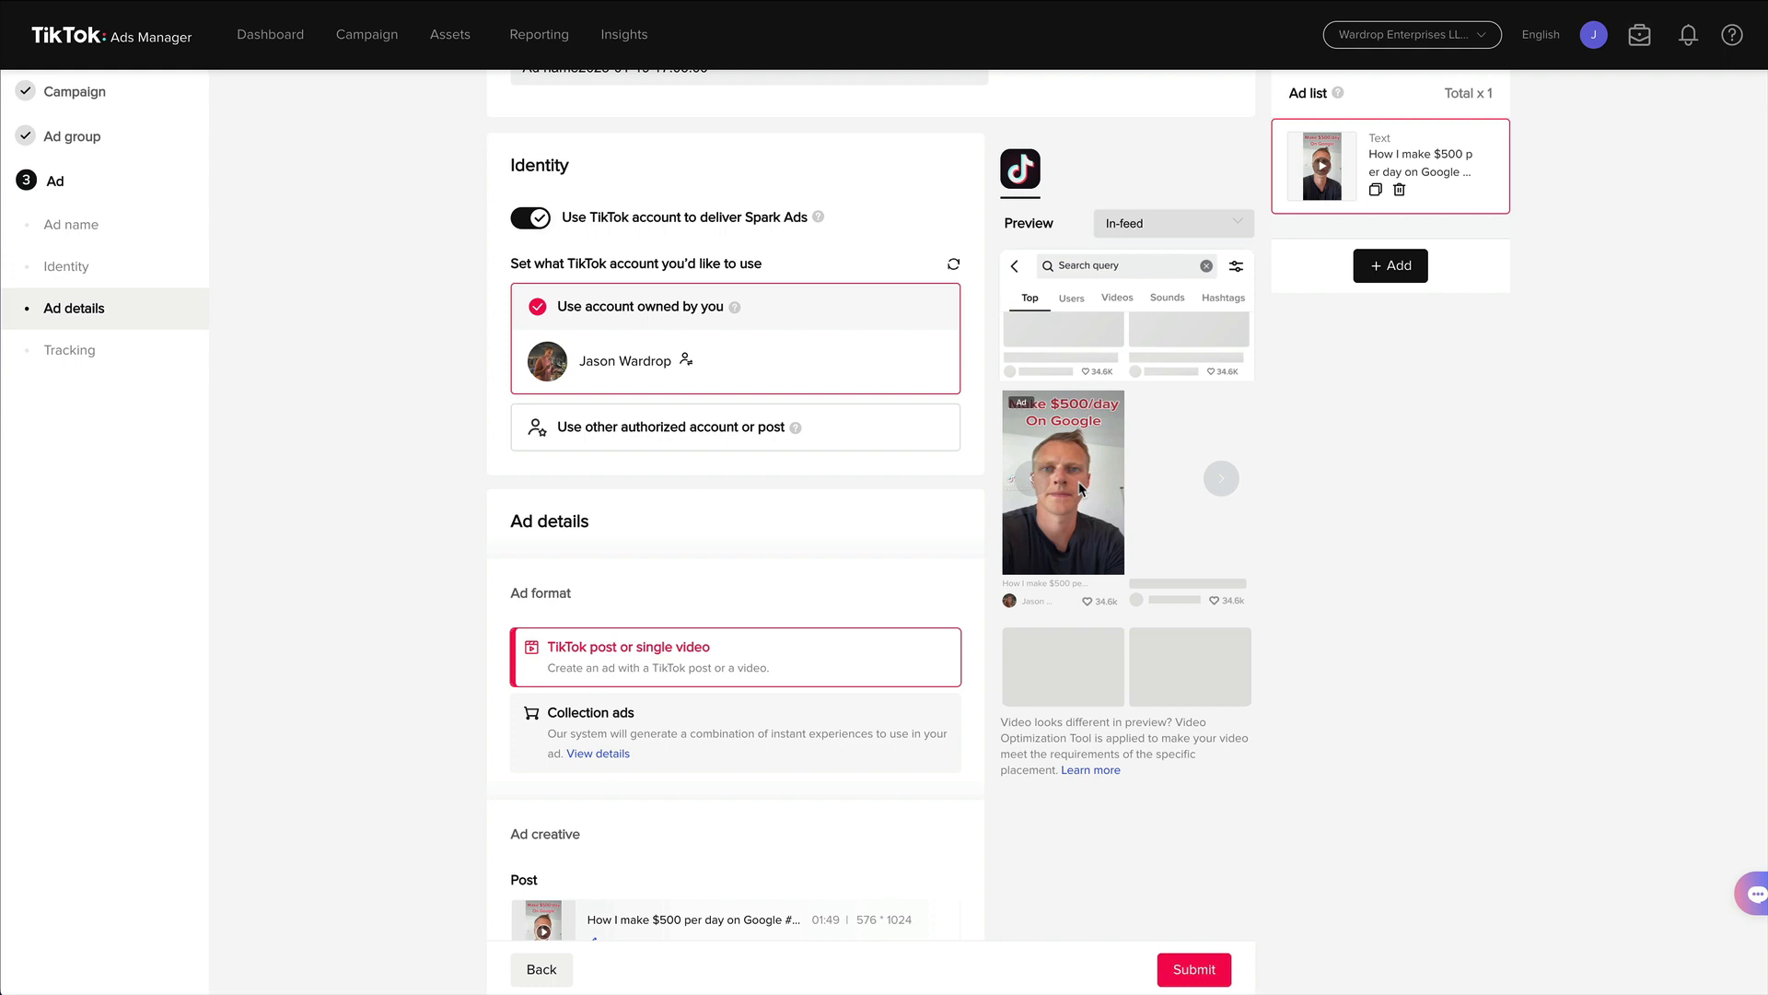
{"action": "scroll", "coordinate": [779, 525], "scroll_direction": "down", "scroll_amount": 6}
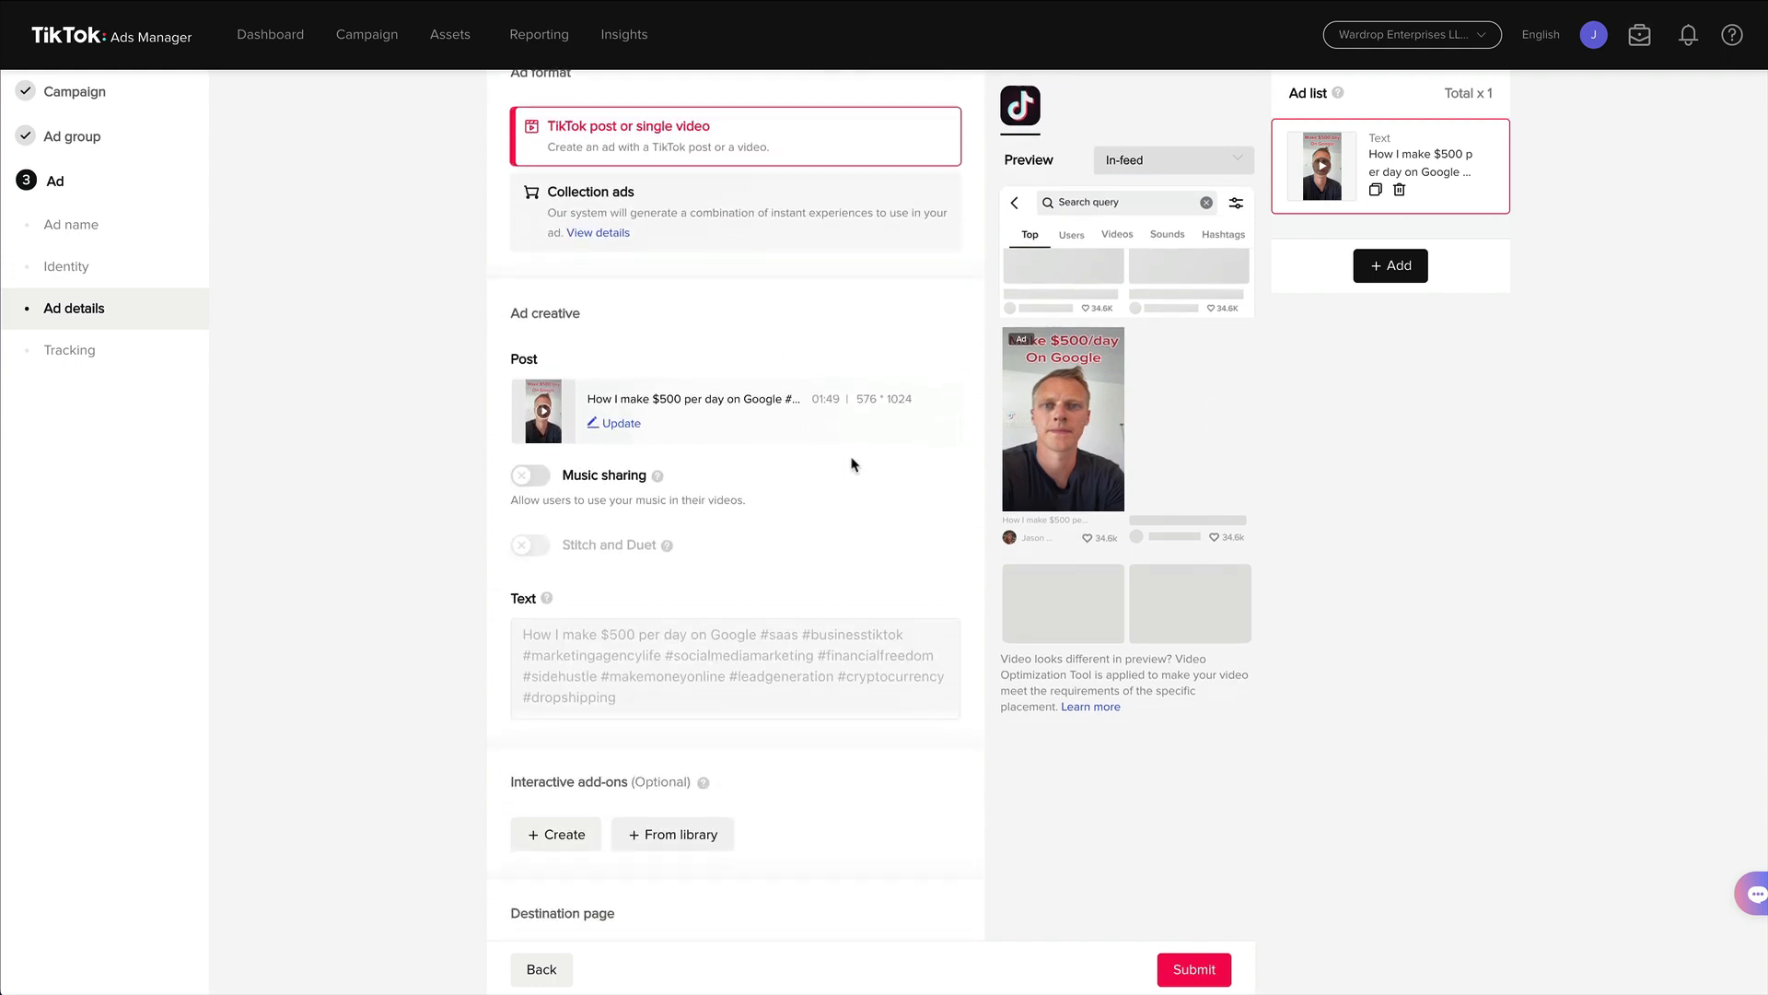
{"action": "scroll", "coordinate": [852, 463], "scroll_direction": "down", "scroll_amount": 3}
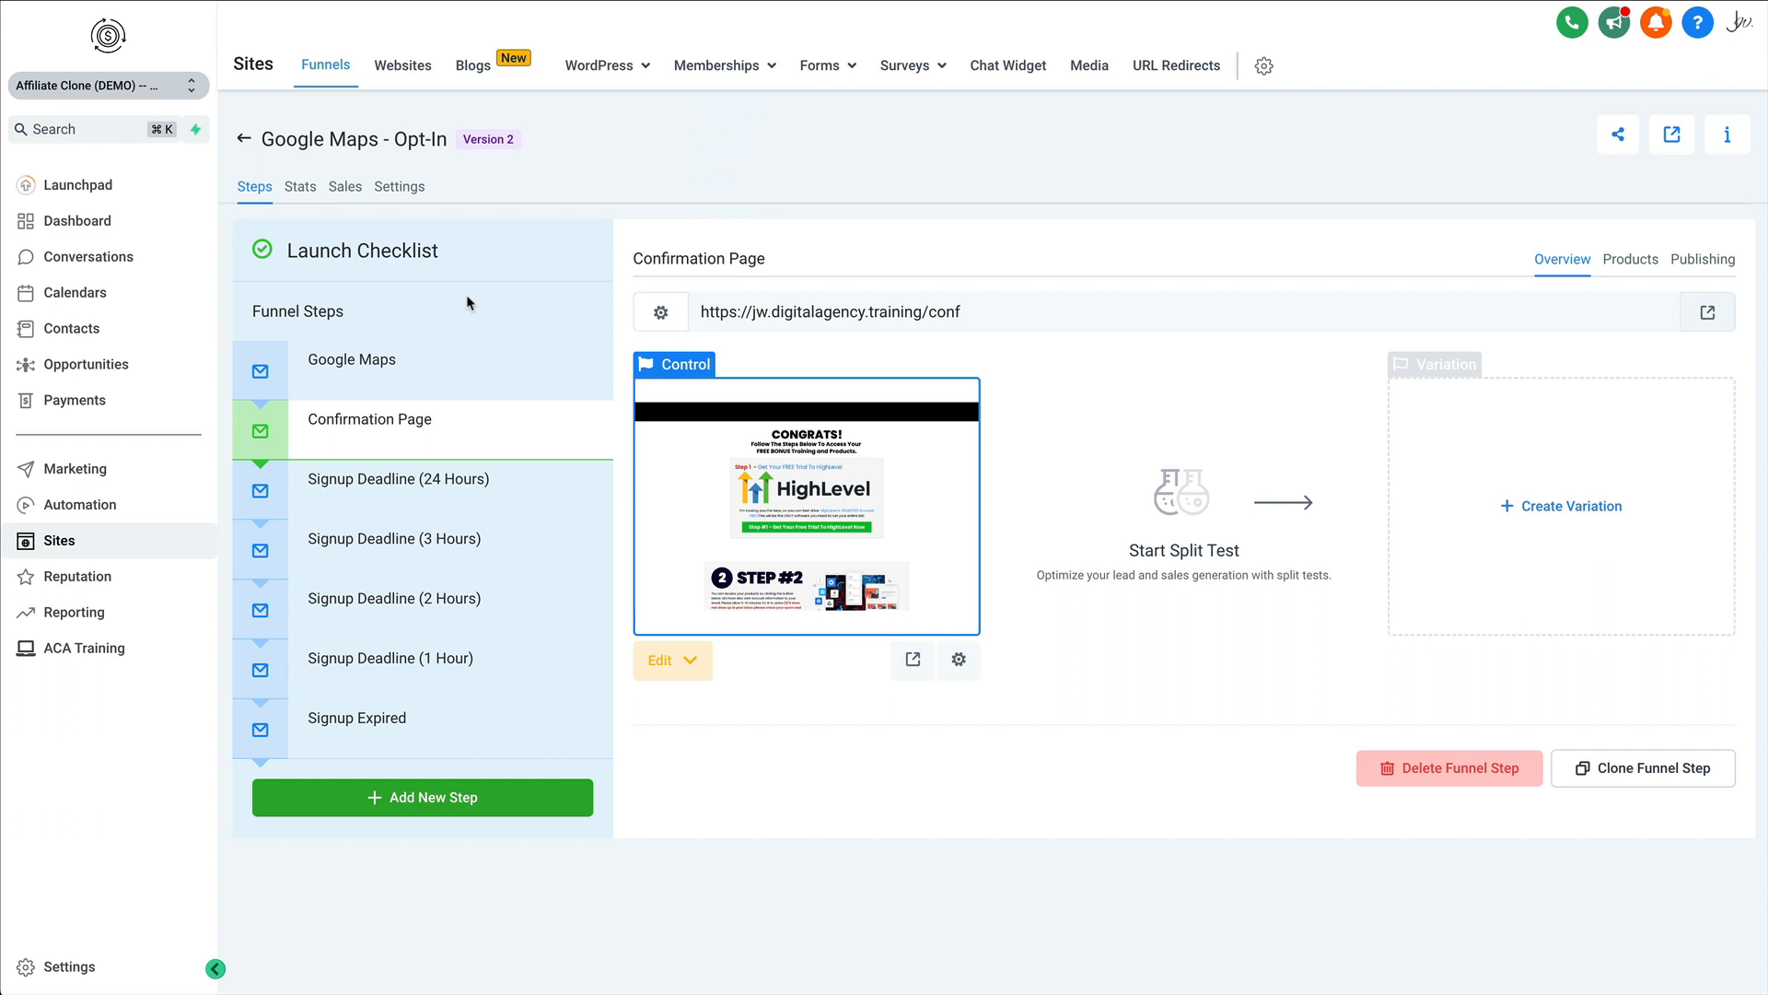
{"action": "left_click", "coordinate": [417, 364]}
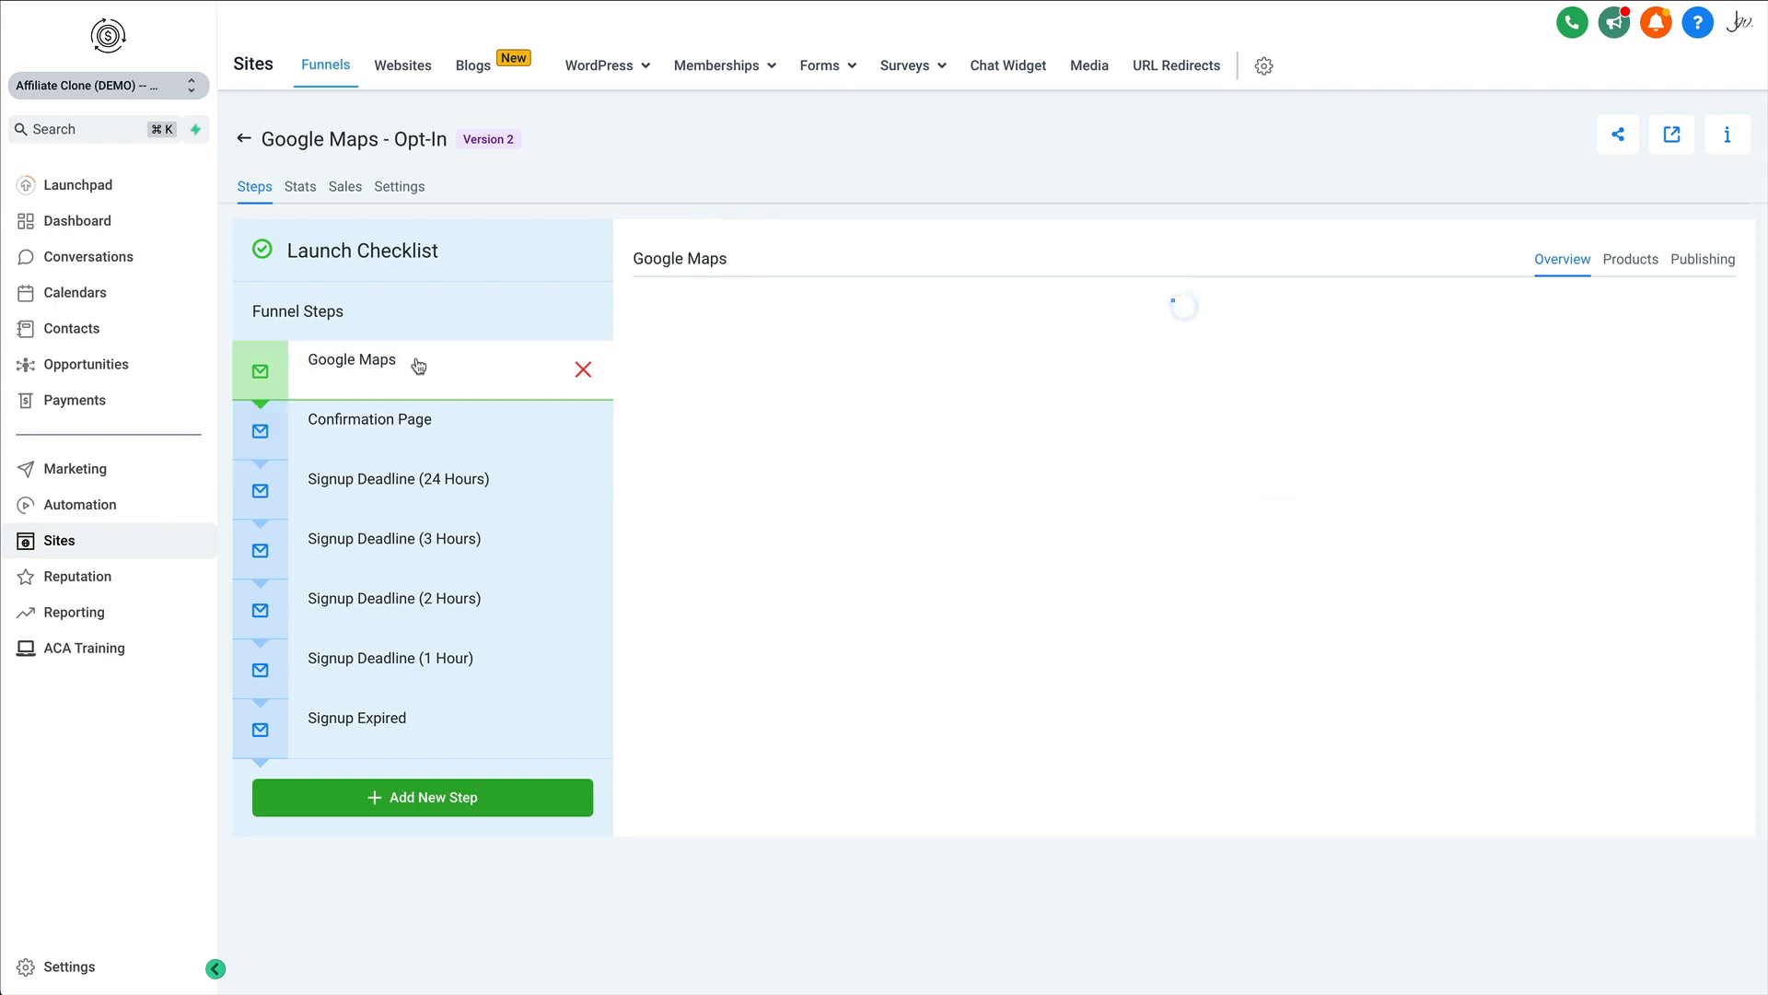
{"action": "left_click", "coordinate": [728, 298]}
{"action": "key", "text": "ctrl+c"}
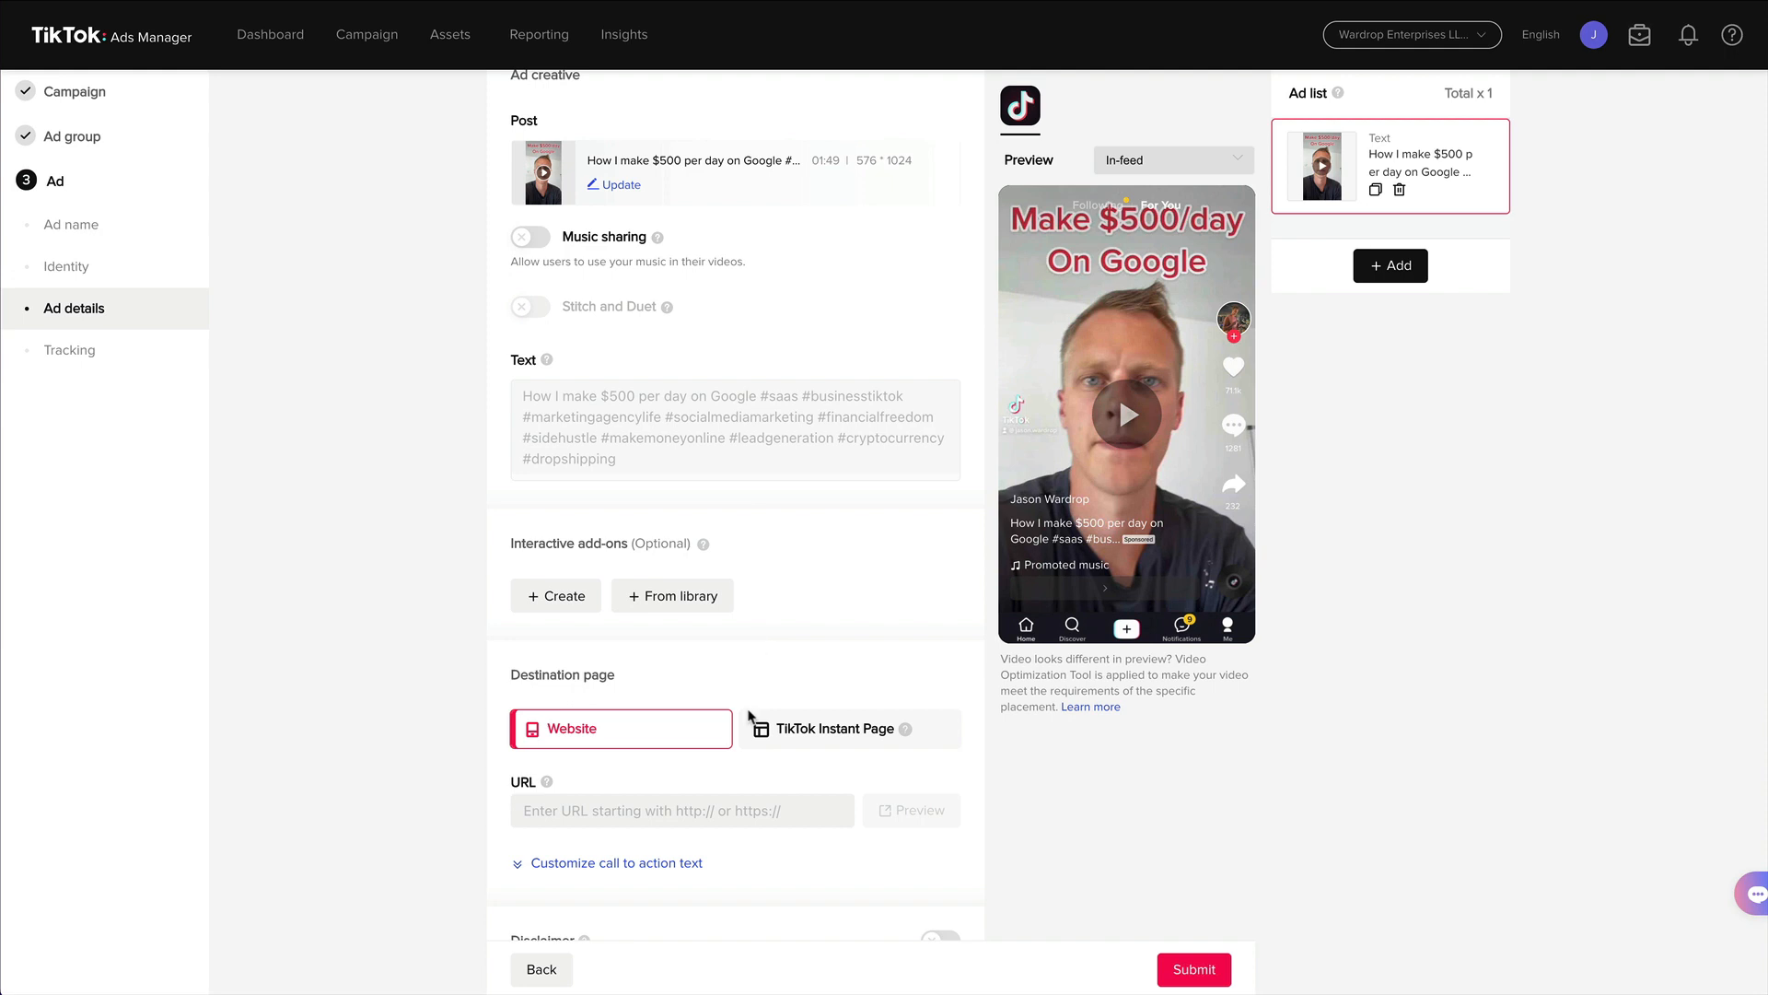
{"action": "left_click", "coordinate": [728, 804]}
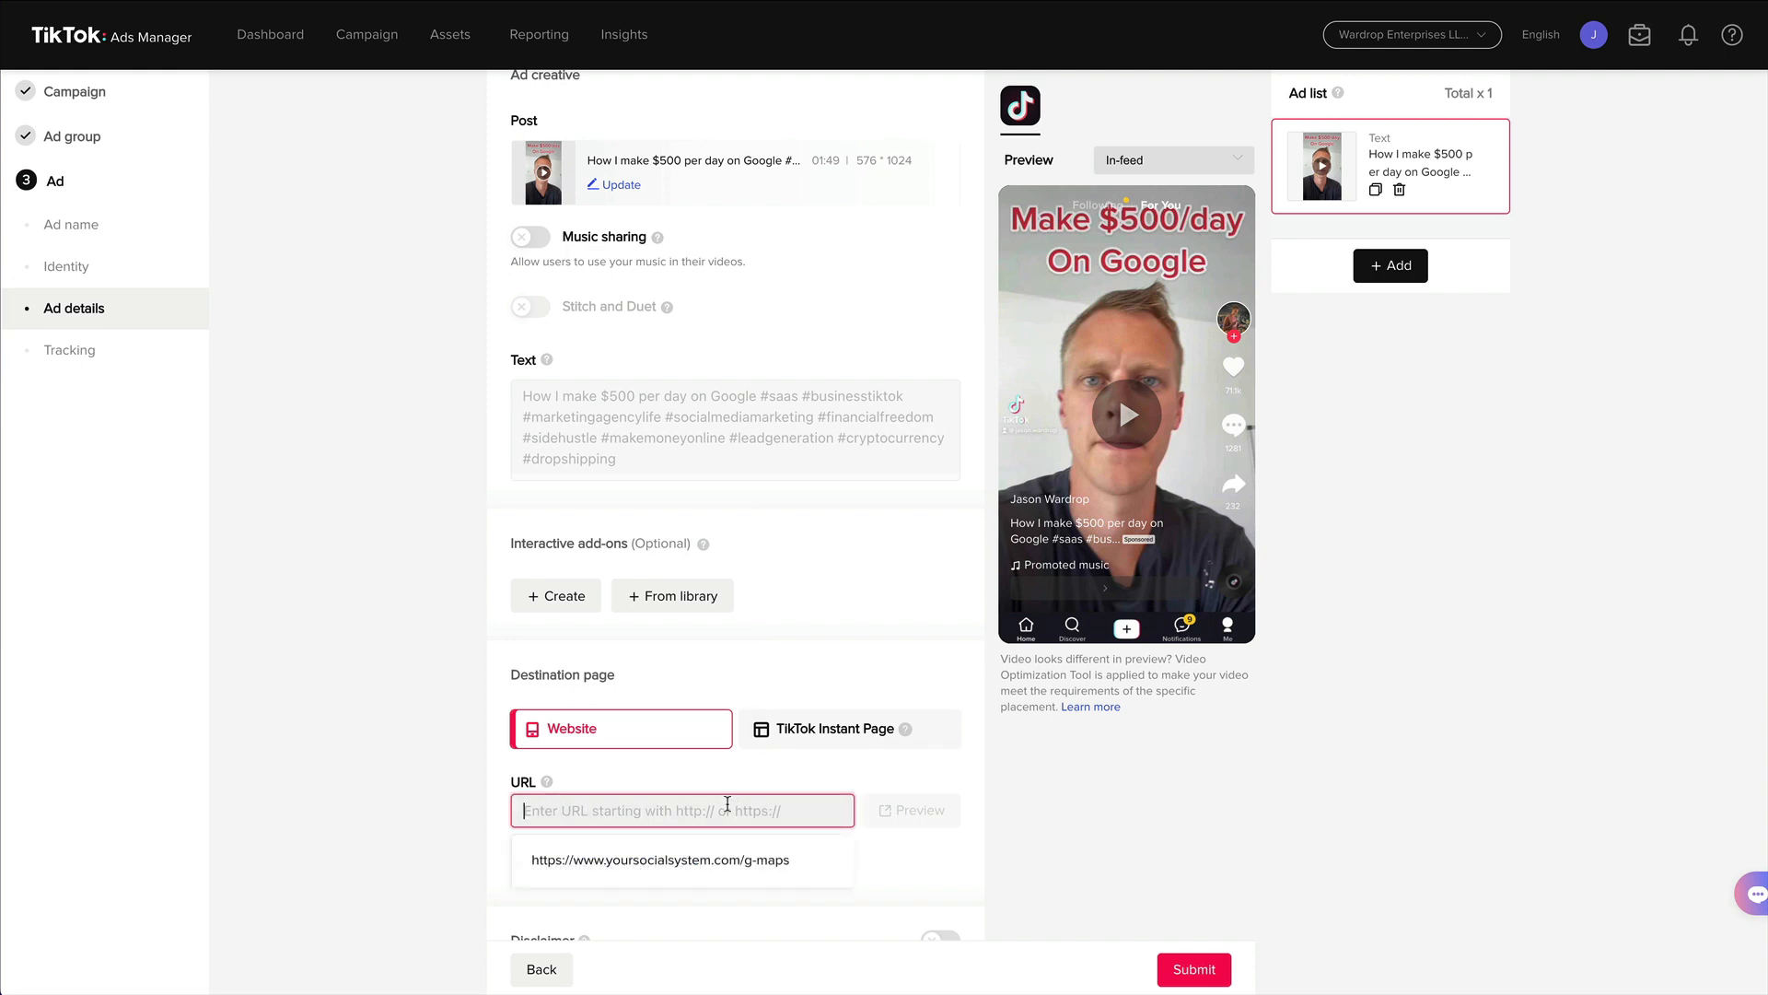
{"action": "key", "text": "ctrl+v"}
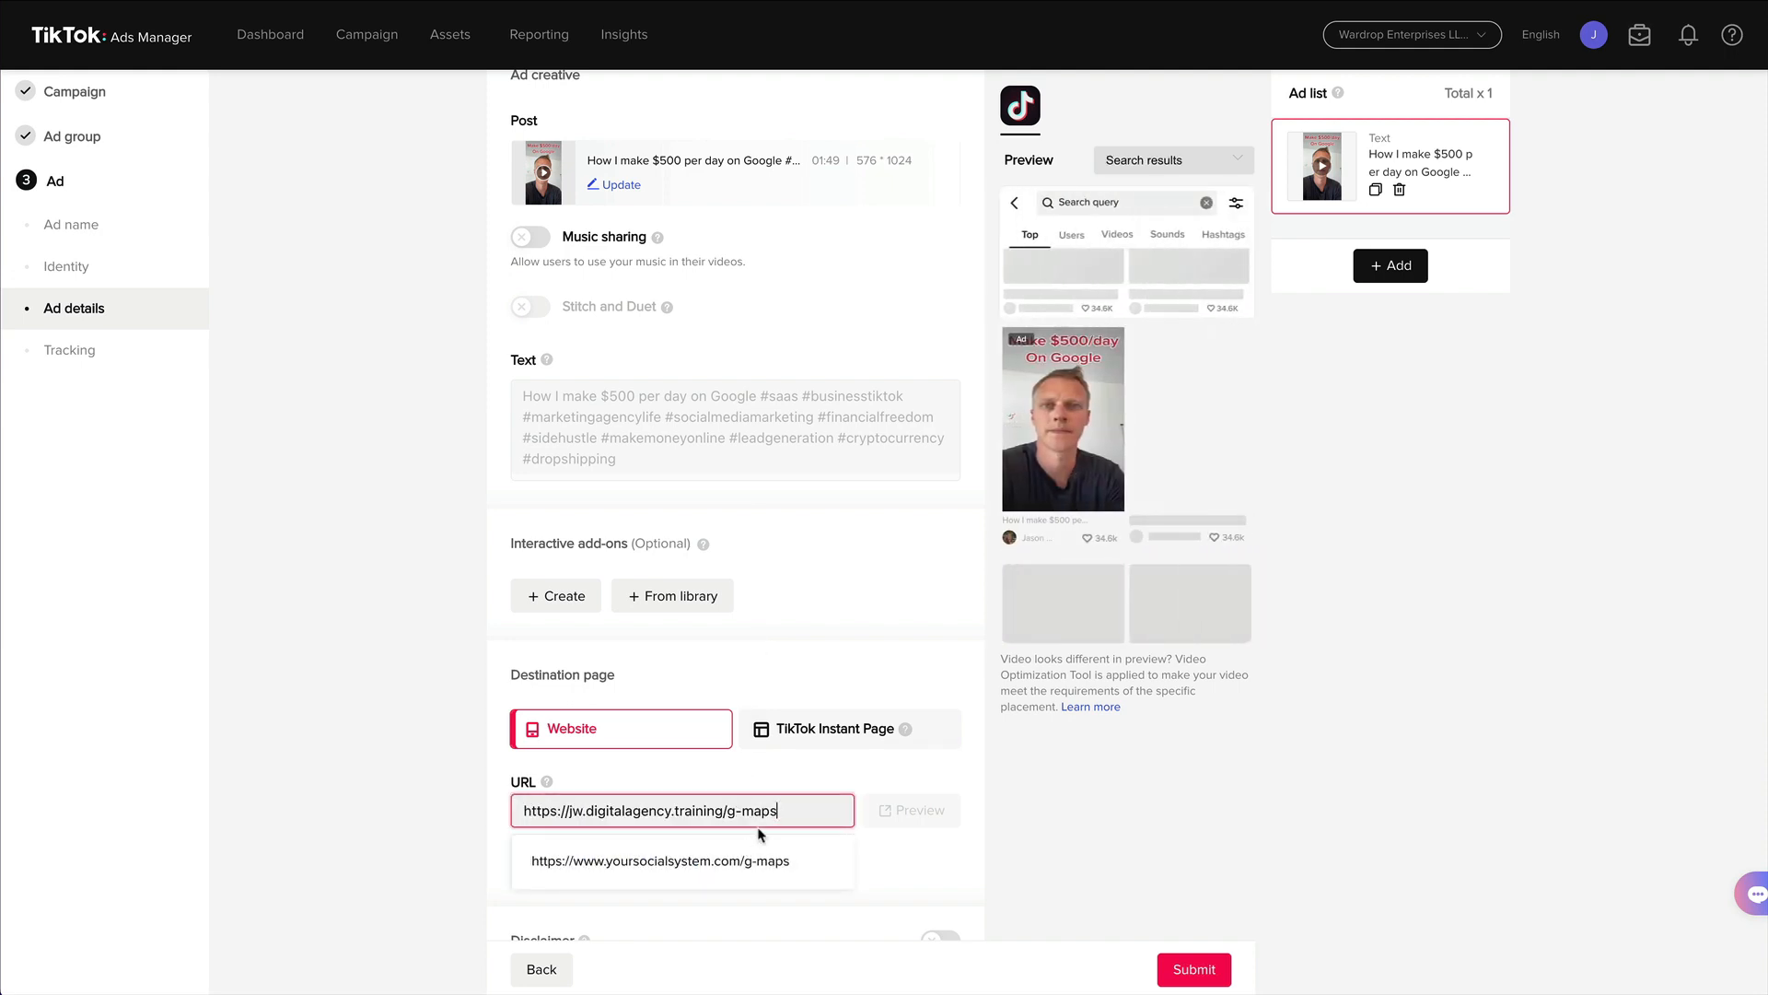
Preview the destination landing page and return to the ad setup.
{"action": "left_click", "coordinate": [1024, 809]}
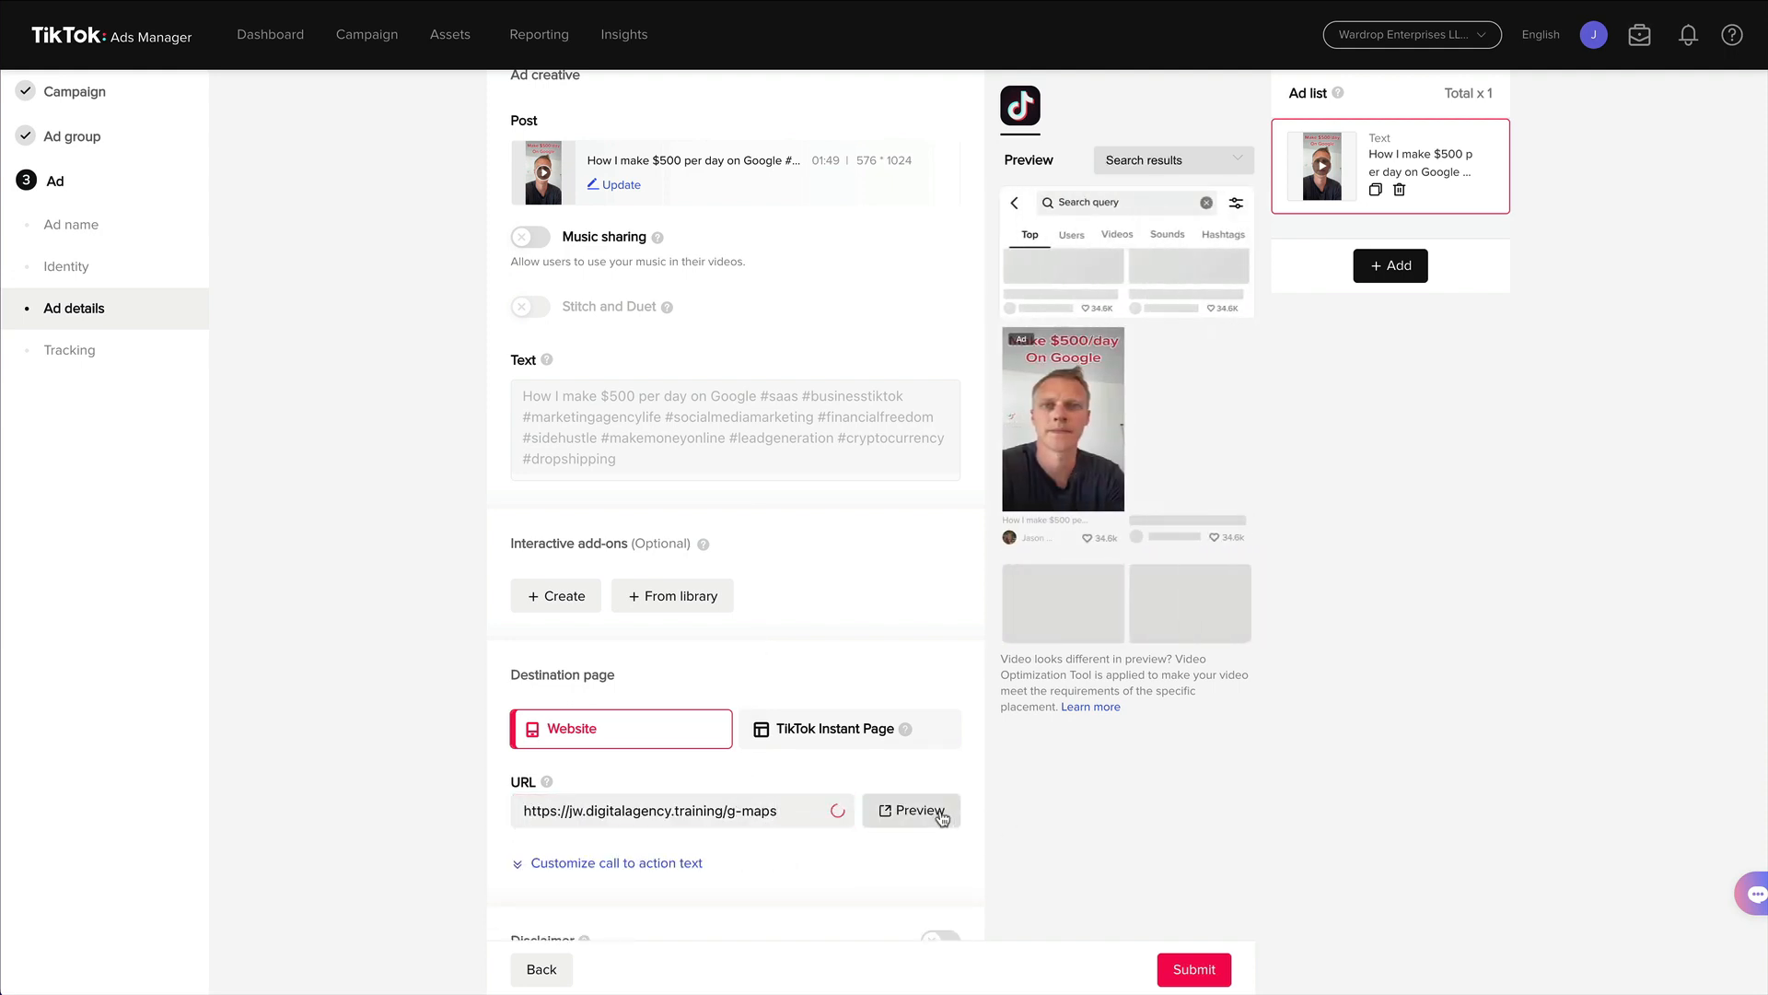
{"action": "left_click", "coordinate": [932, 816]}
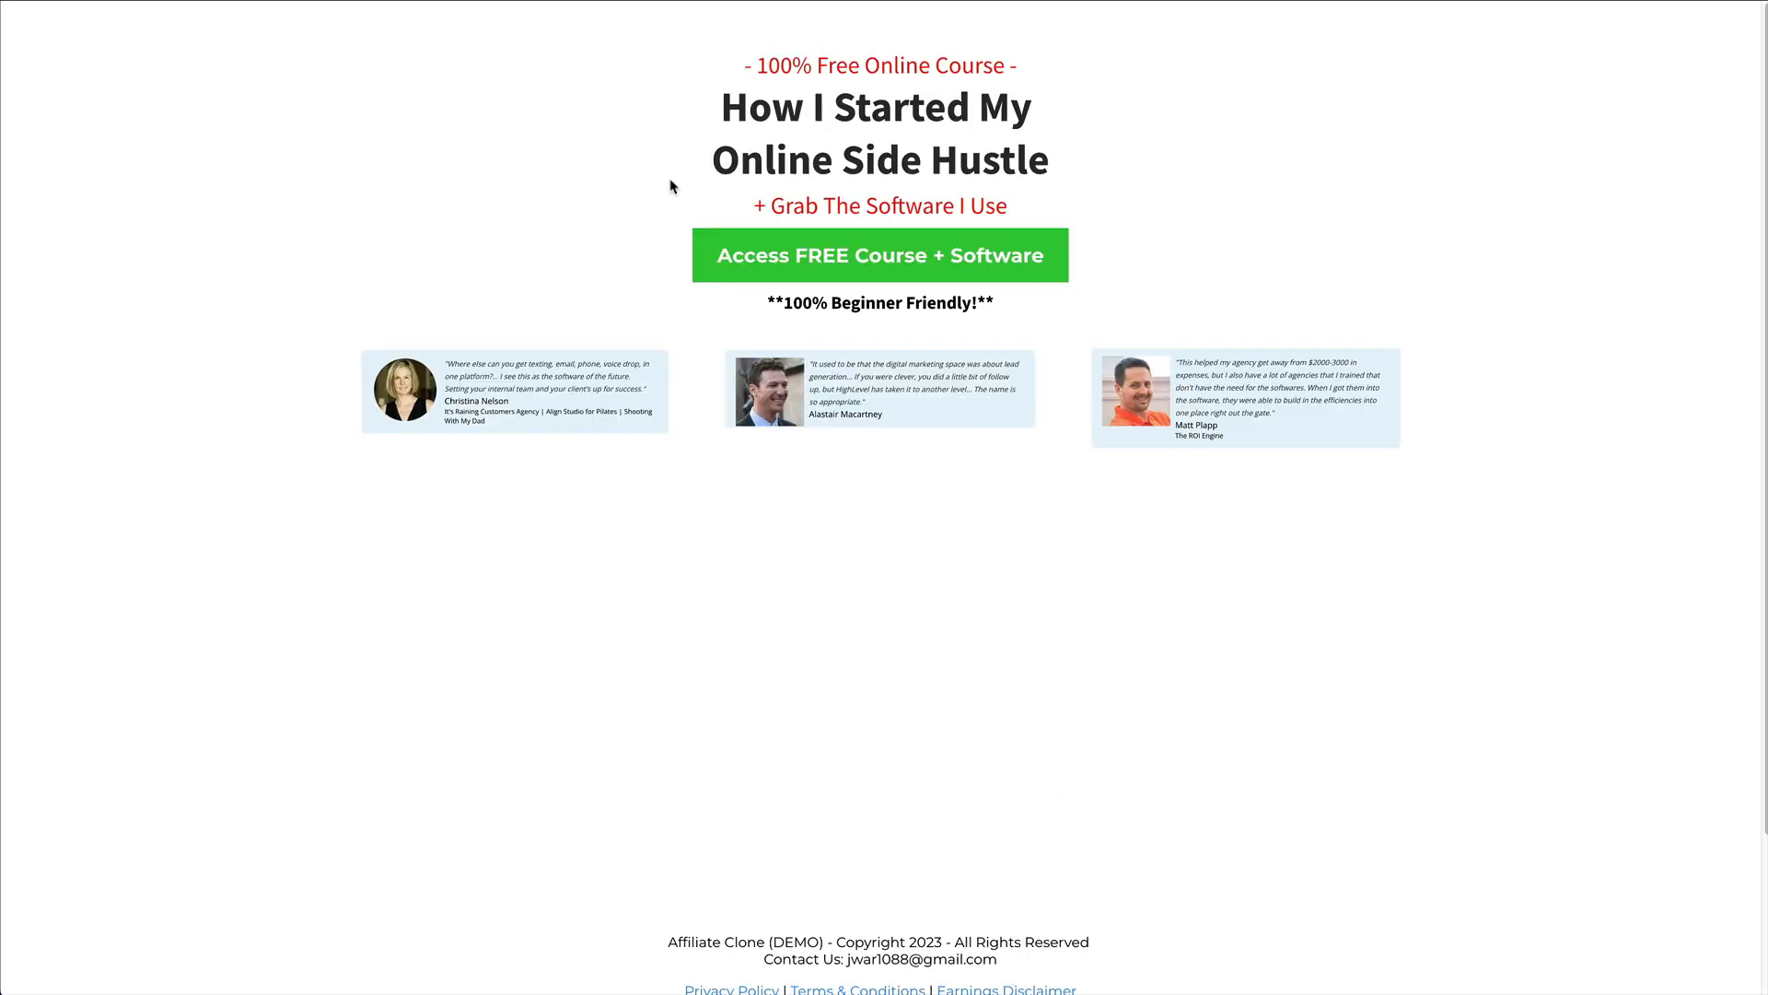
{"action": "left_click", "coordinate": [636, 2]}
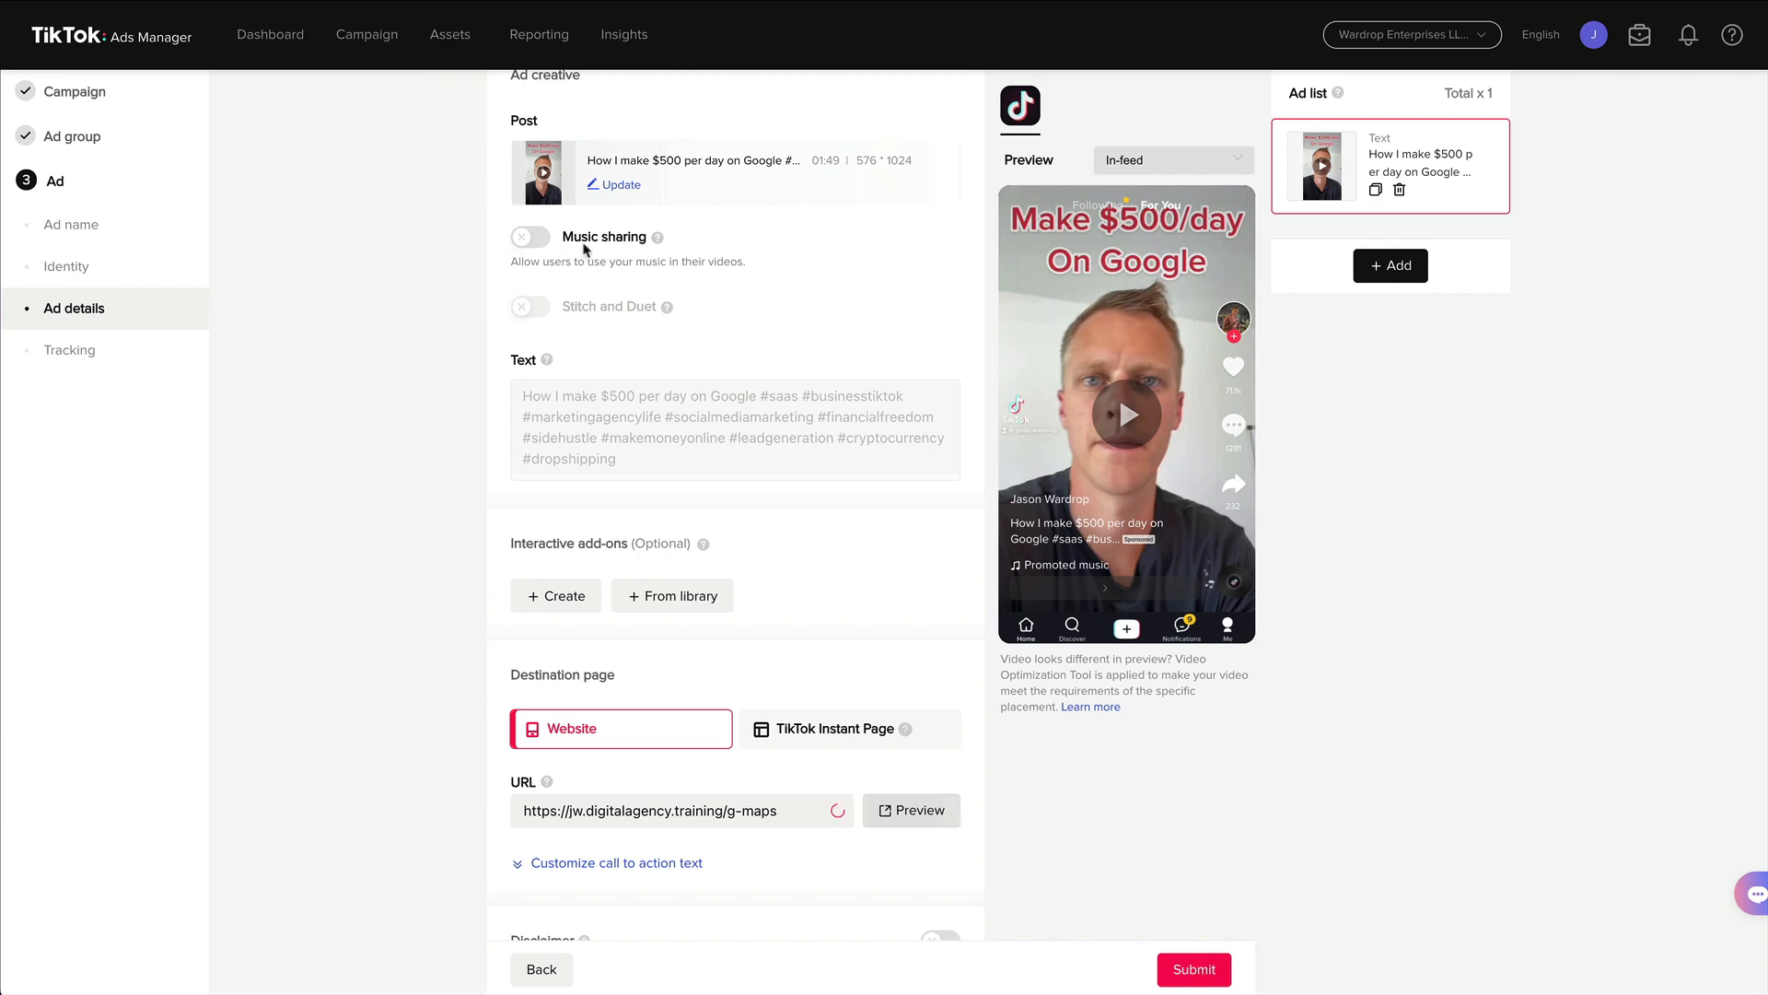
Switch the Disclaimer option on and back off.
{"action": "scroll", "coordinate": [440, 505], "scroll_direction": "down", "scroll_amount": 3}
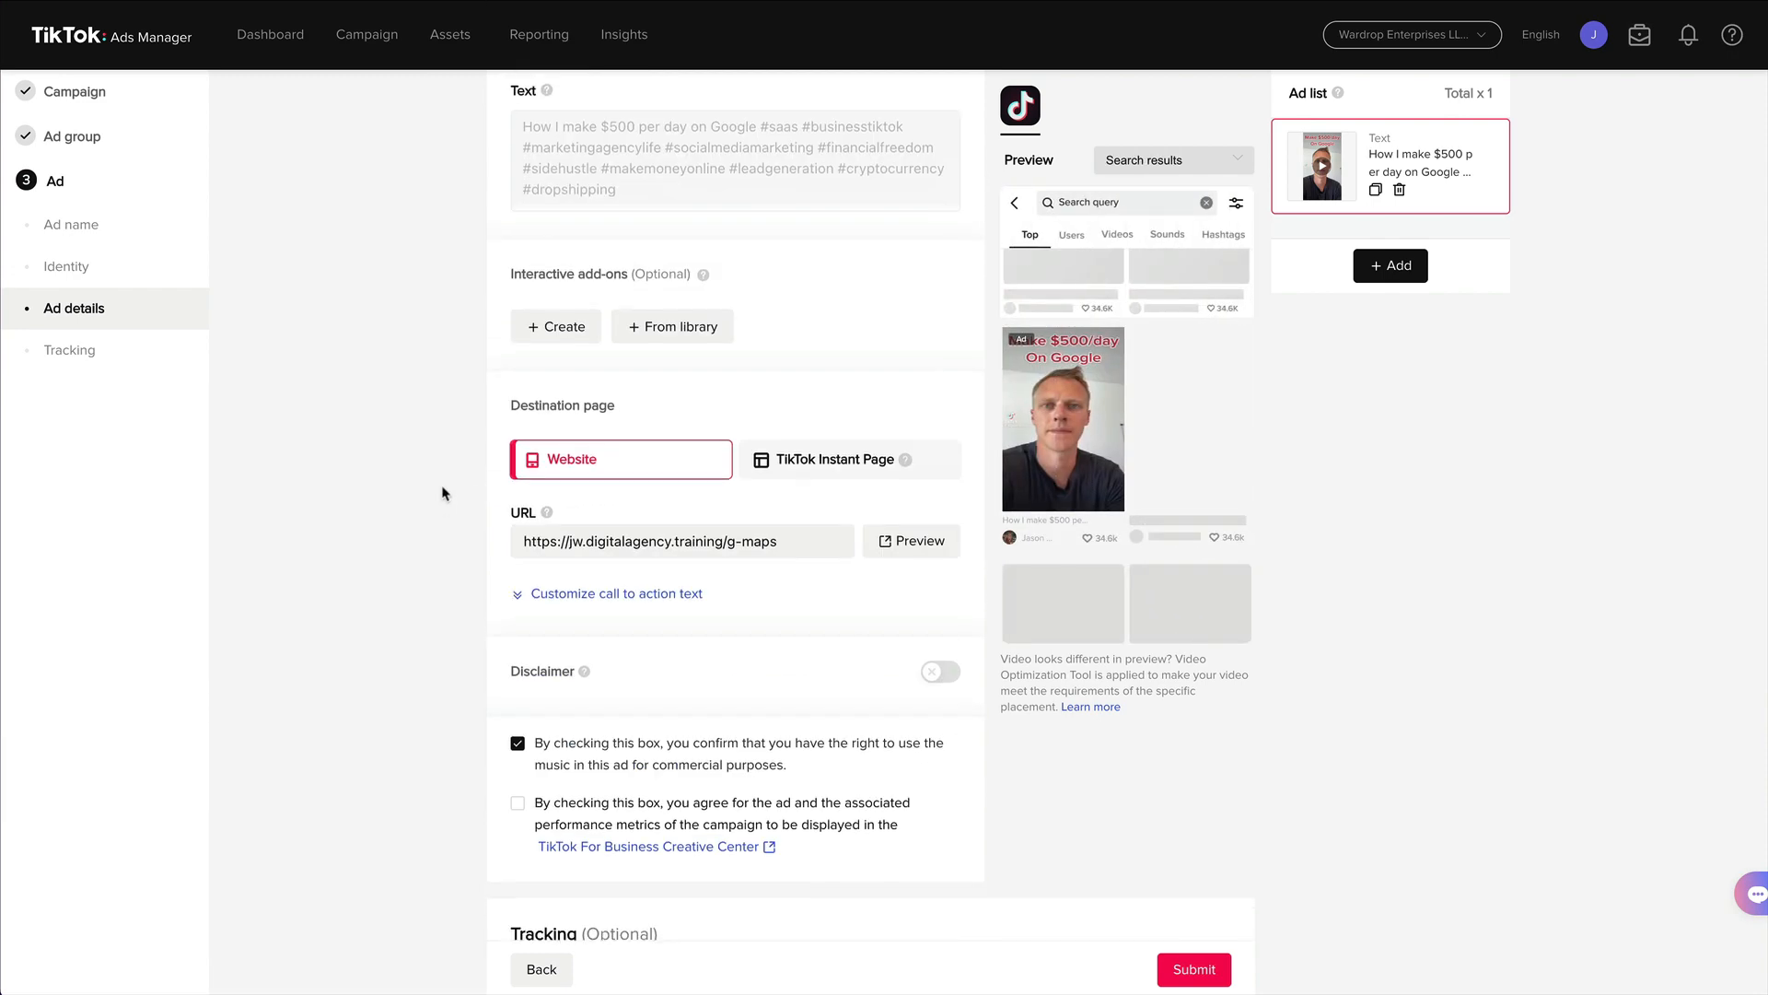
{"action": "scroll", "coordinate": [442, 493], "scroll_direction": "down", "scroll_amount": 1}
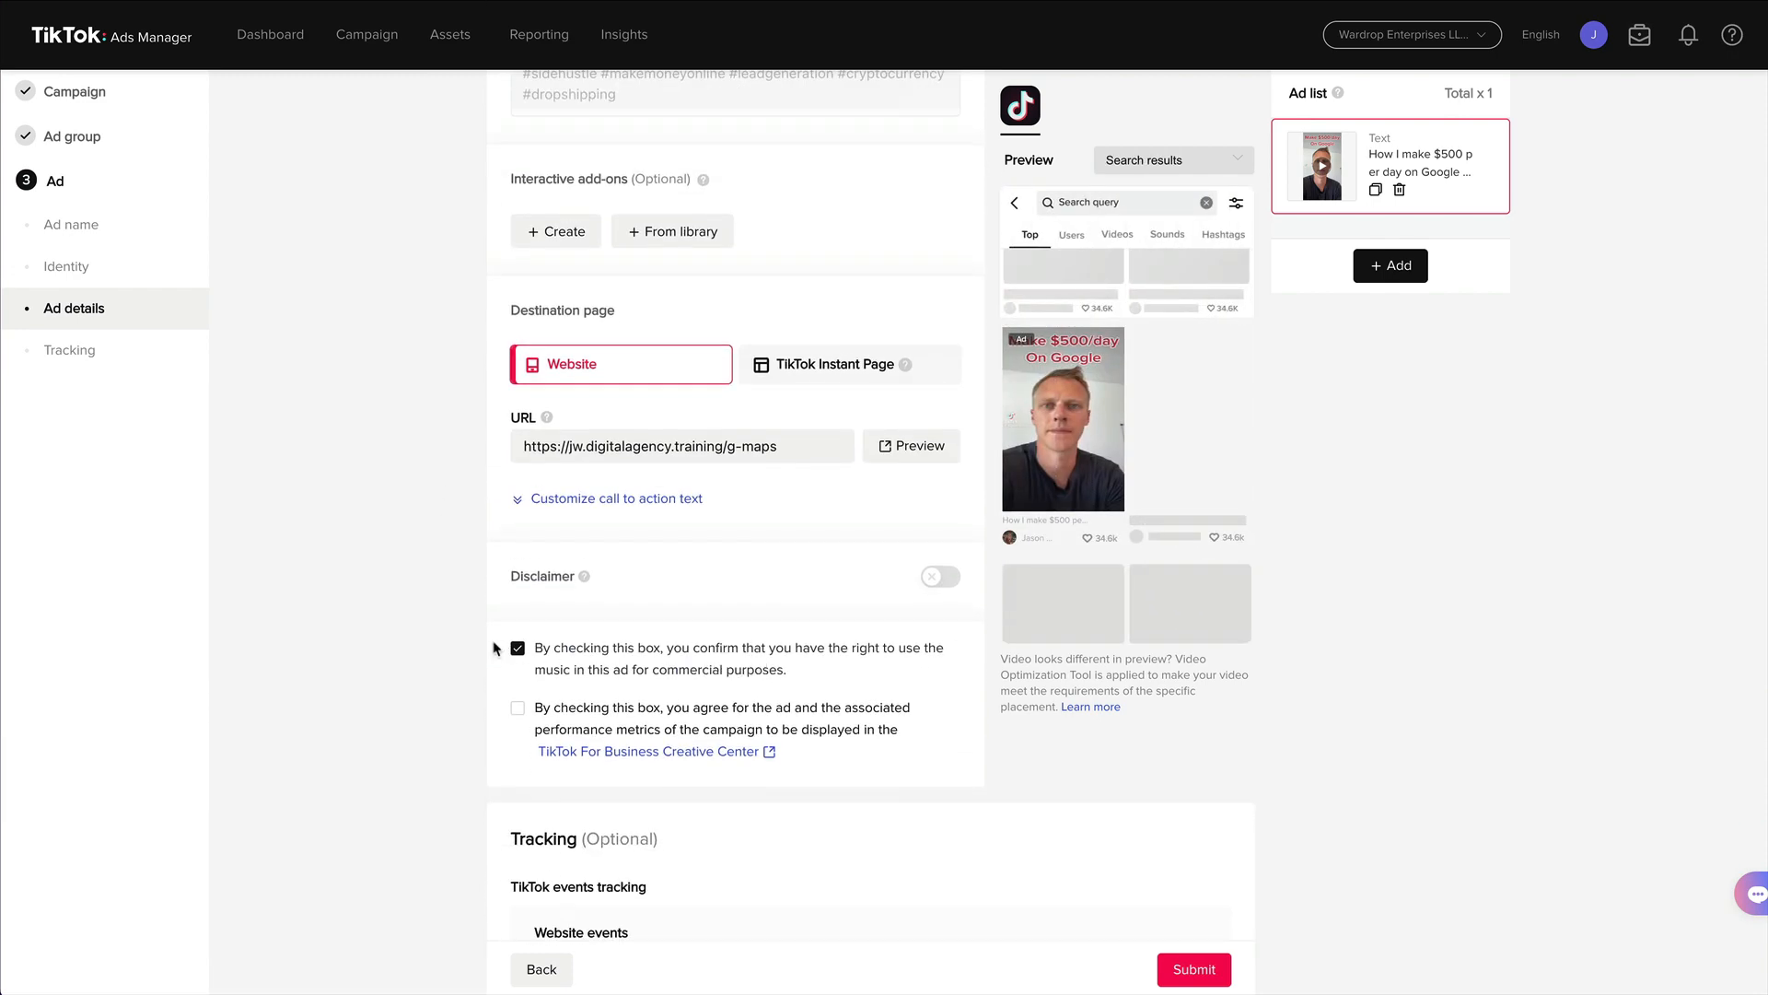
{"action": "scroll", "coordinate": [437, 654], "scroll_direction": "down", "scroll_amount": 2}
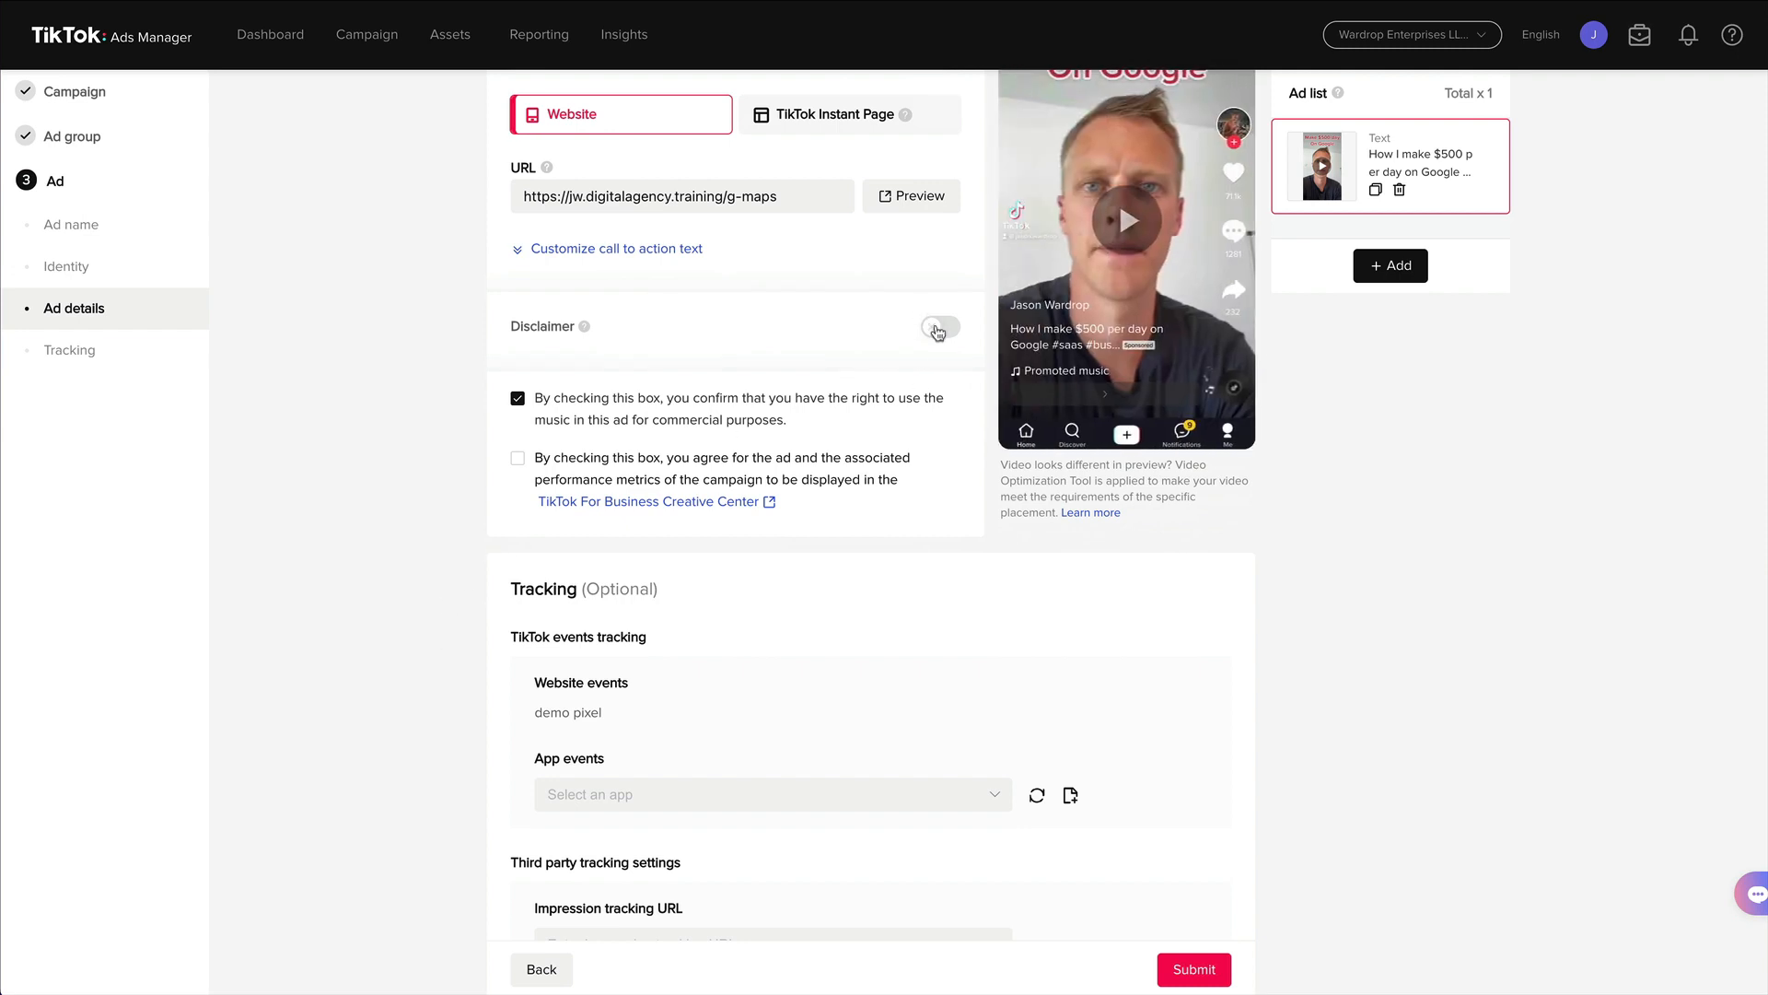
{"action": "left_click", "coordinate": [939, 327]}
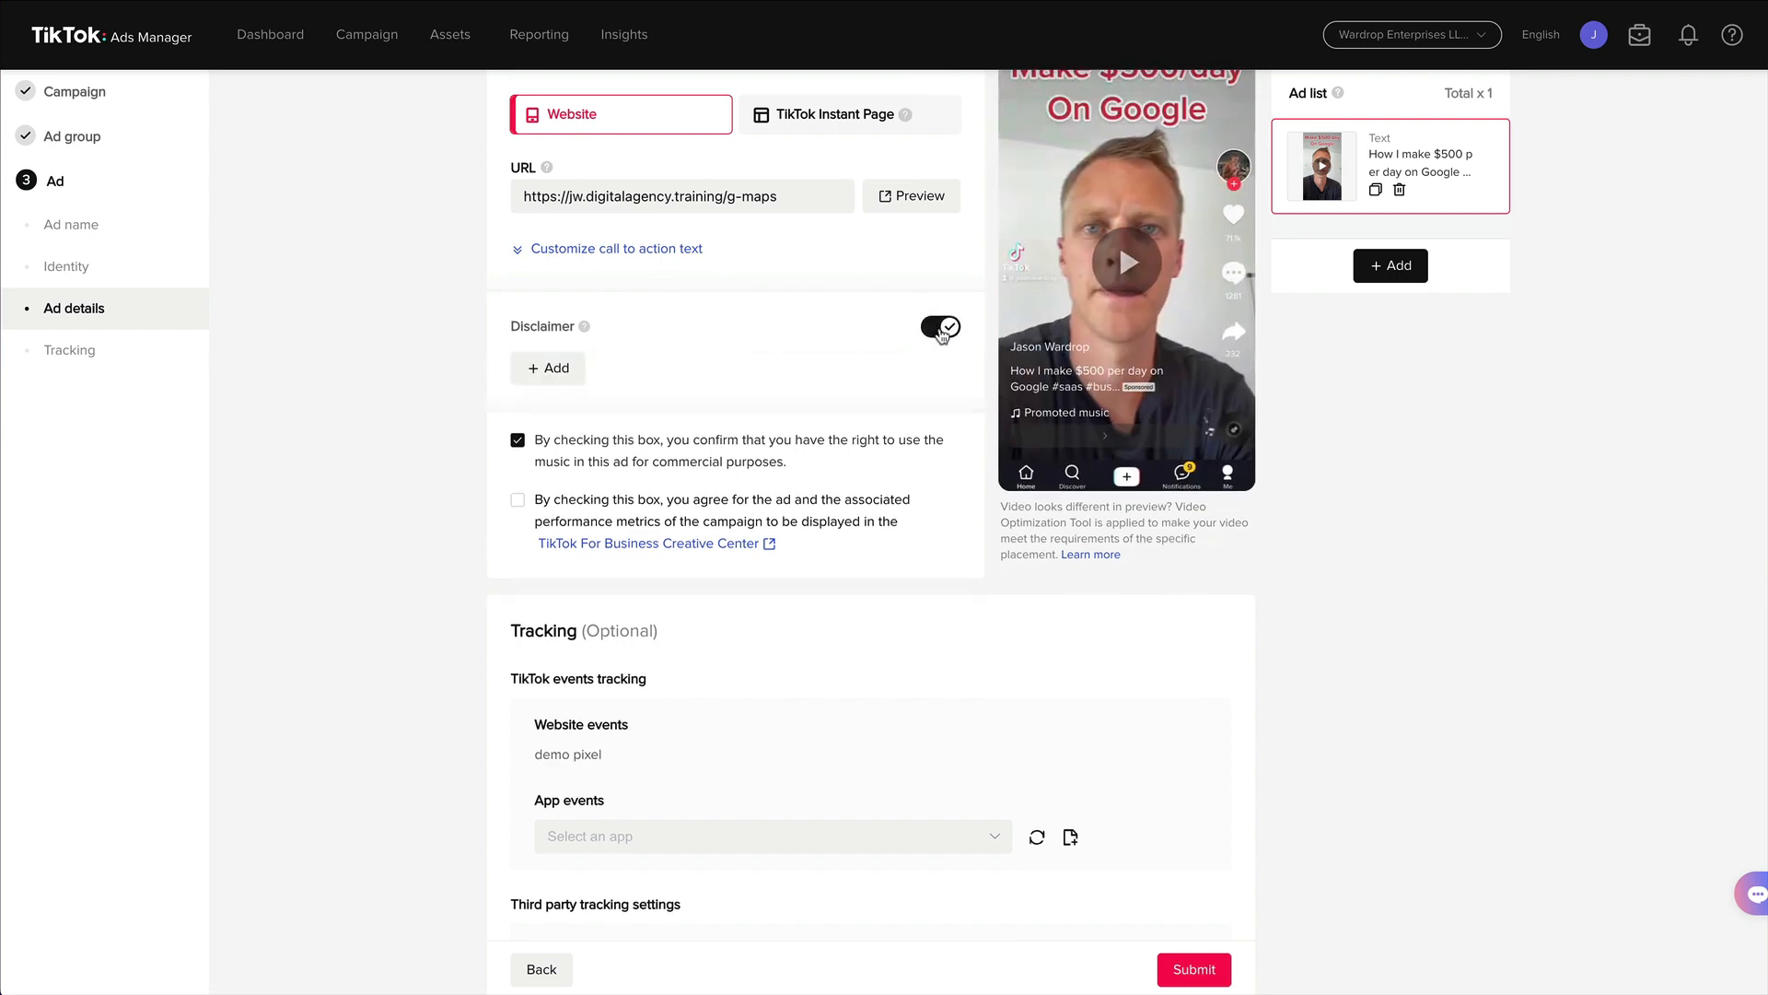
{"action": "left_click", "coordinate": [941, 329]}
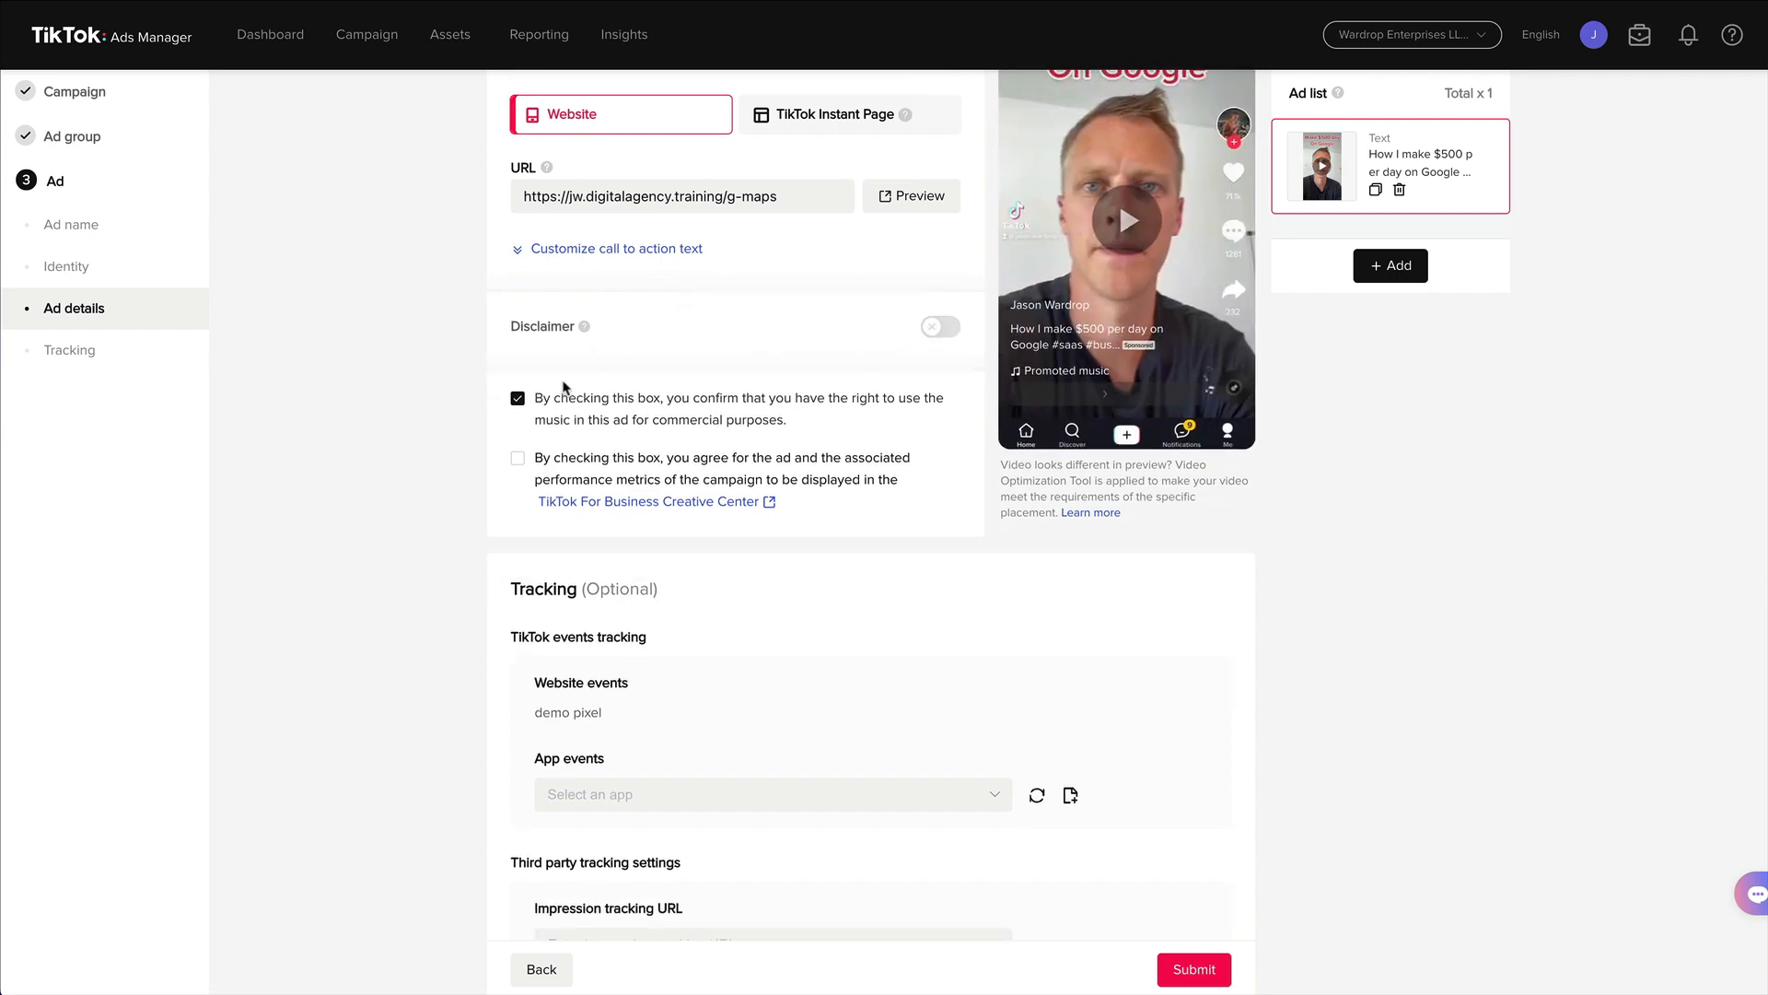
Return to the ad group settings and switch the targeting mode to Custom targeting.
{"action": "scroll", "coordinate": [565, 387], "scroll_direction": "down", "scroll_amount": 3}
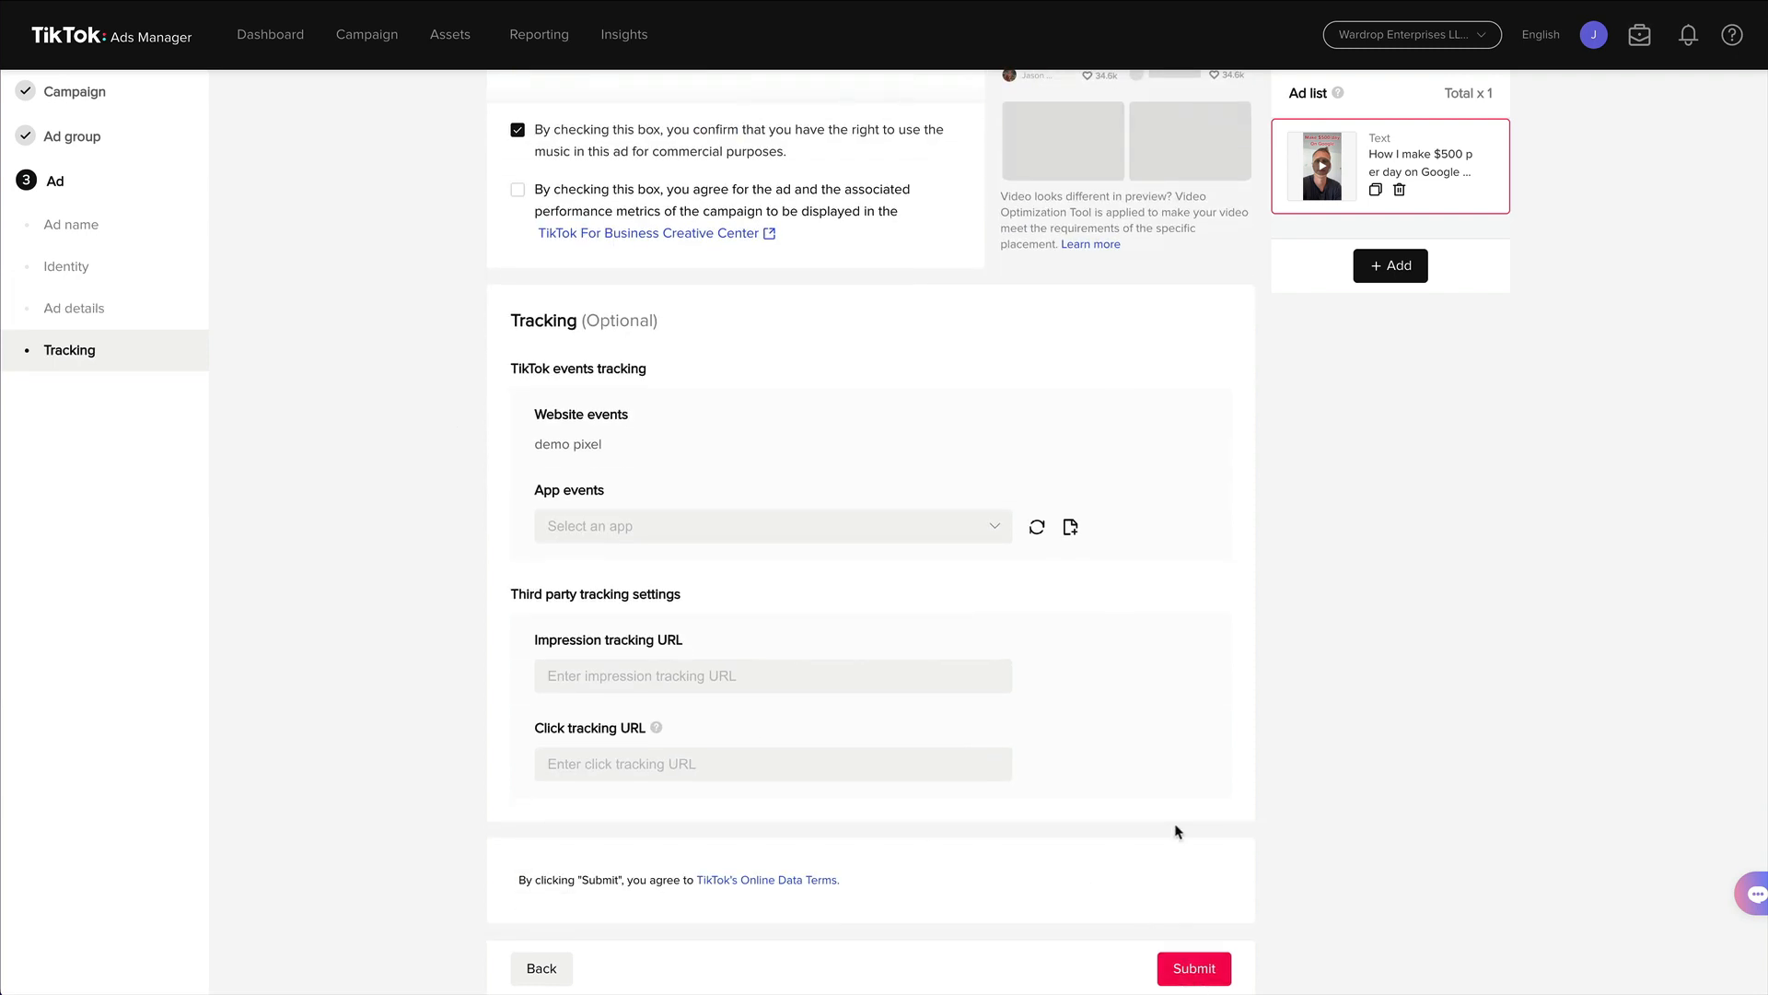
{"action": "scroll", "coordinate": [1175, 832], "scroll_direction": "up", "scroll_amount": 4}
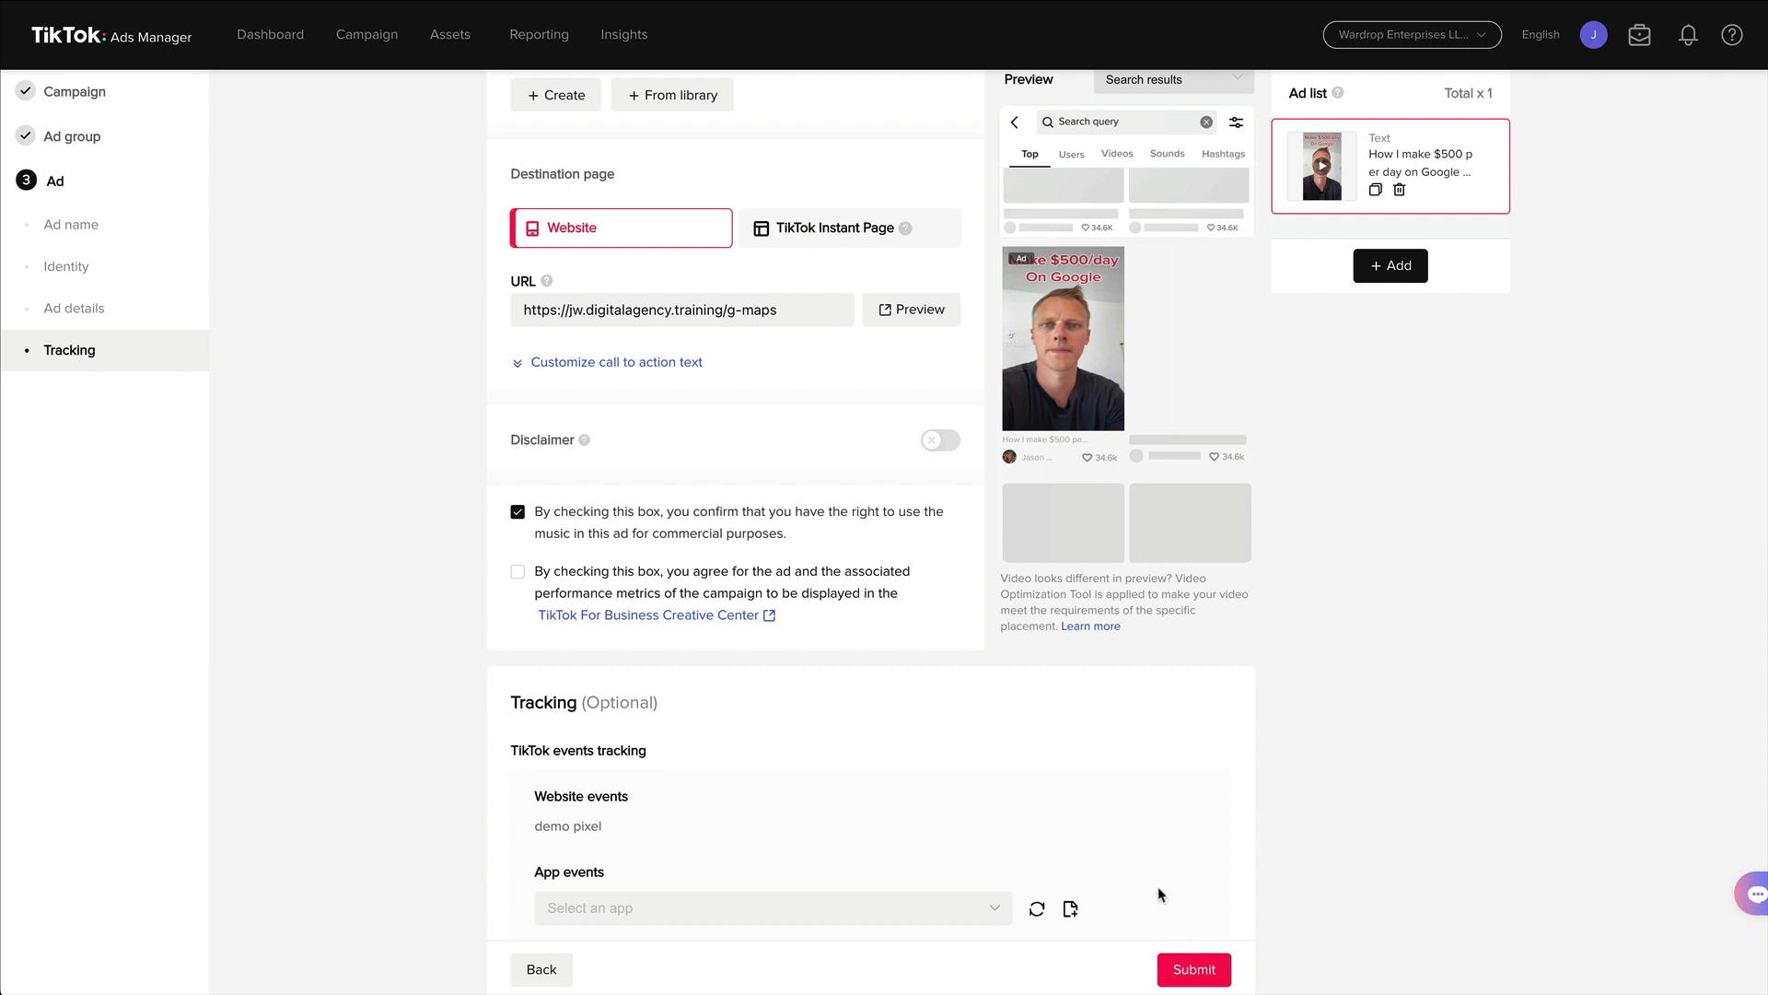
{"action": "scroll", "coordinate": [1137, 789], "scroll_direction": "up", "scroll_amount": 4}
{"action": "scroll", "coordinate": [916, 744], "scroll_direction": "up", "scroll_amount": 2}
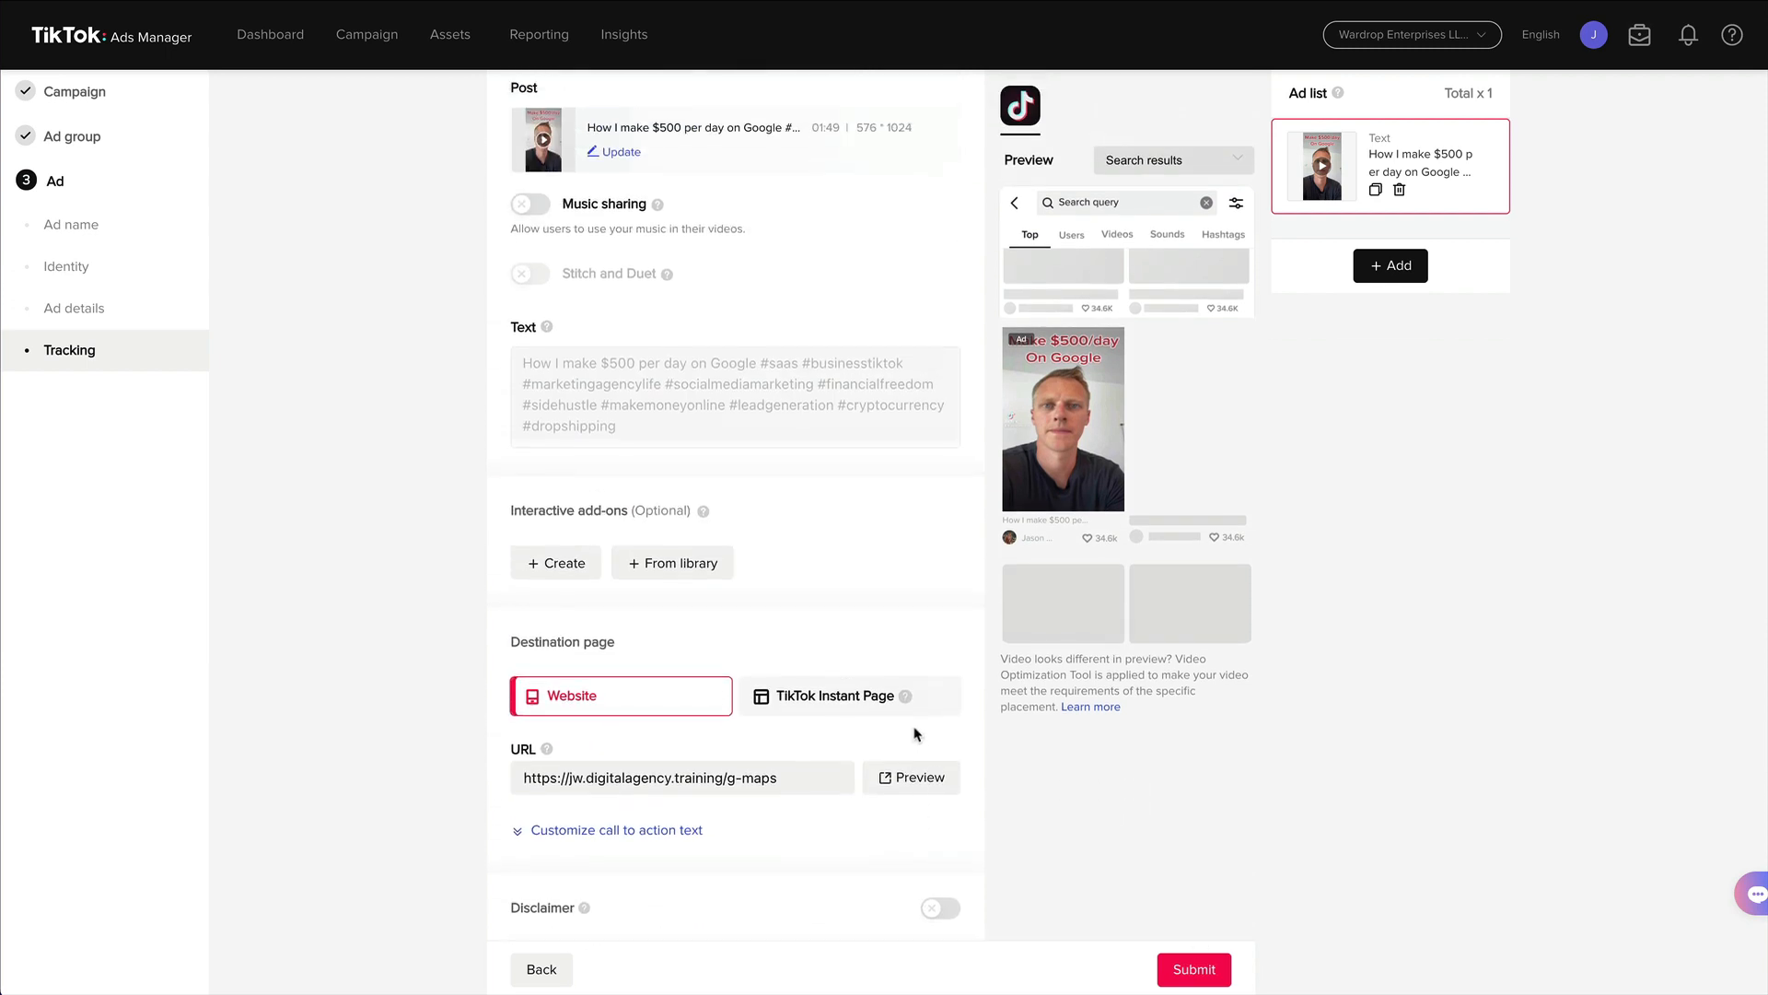
{"action": "scroll", "coordinate": [921, 734], "scroll_direction": "up", "scroll_amount": 4}
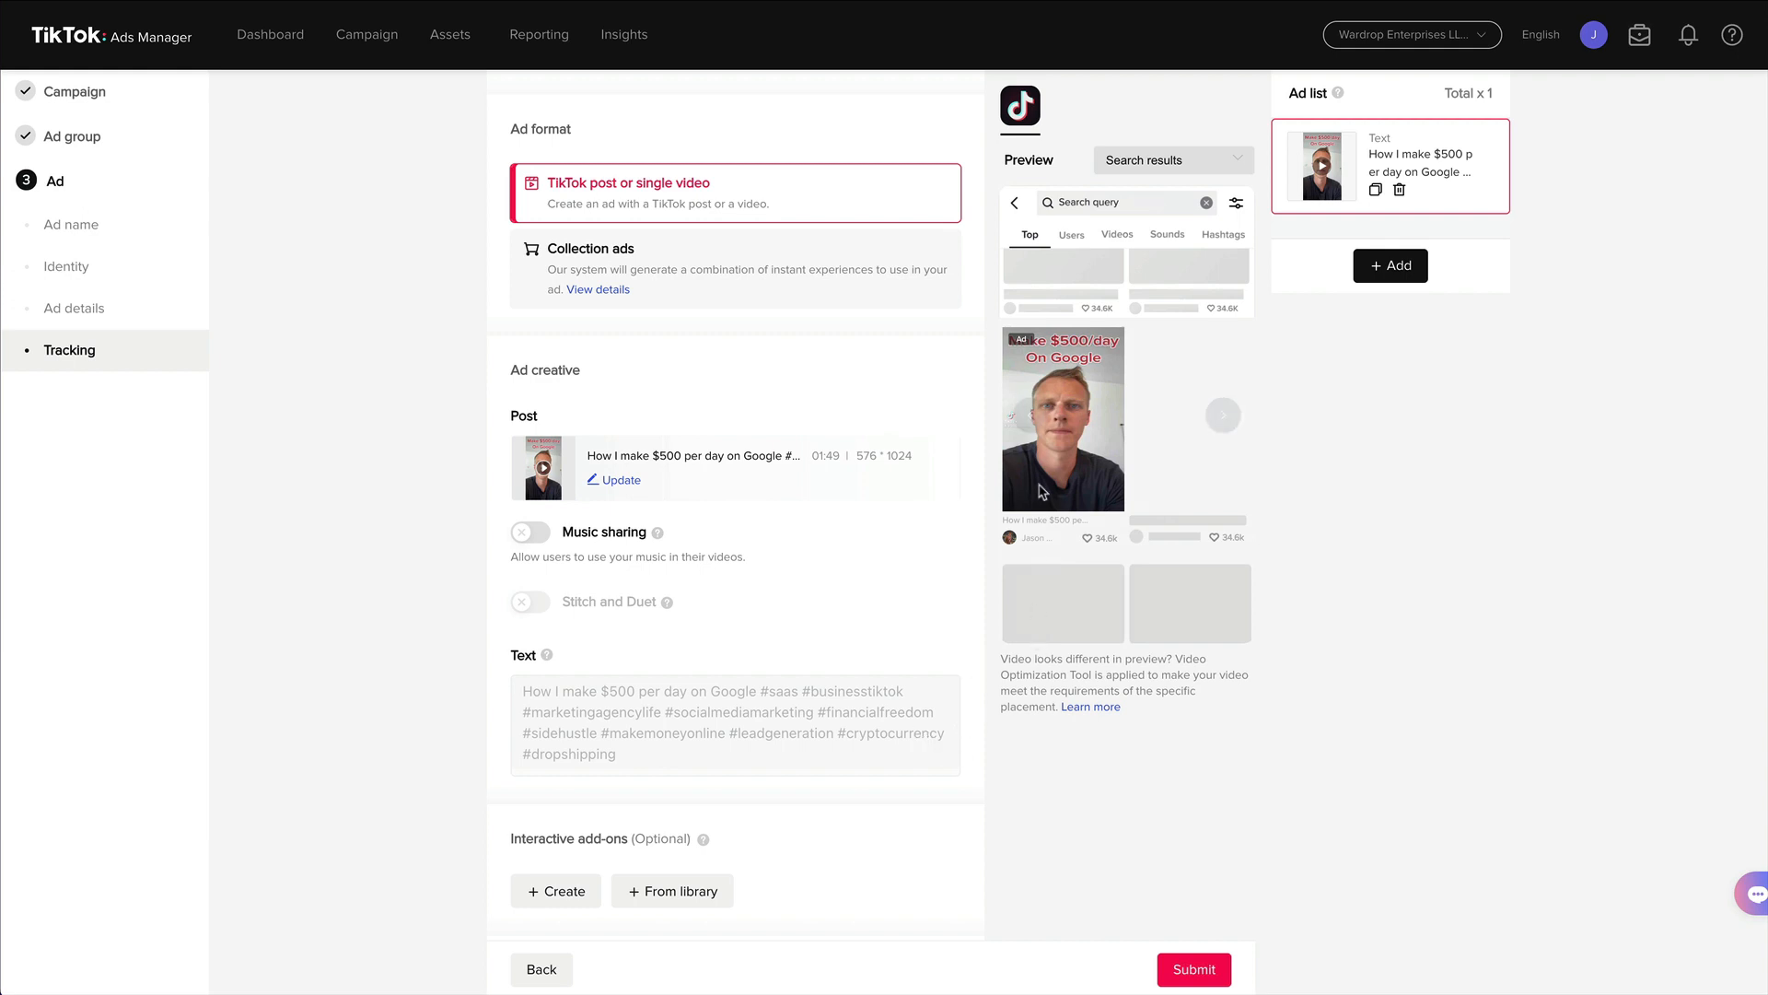
{"action": "left_click", "coordinate": [72, 137]}
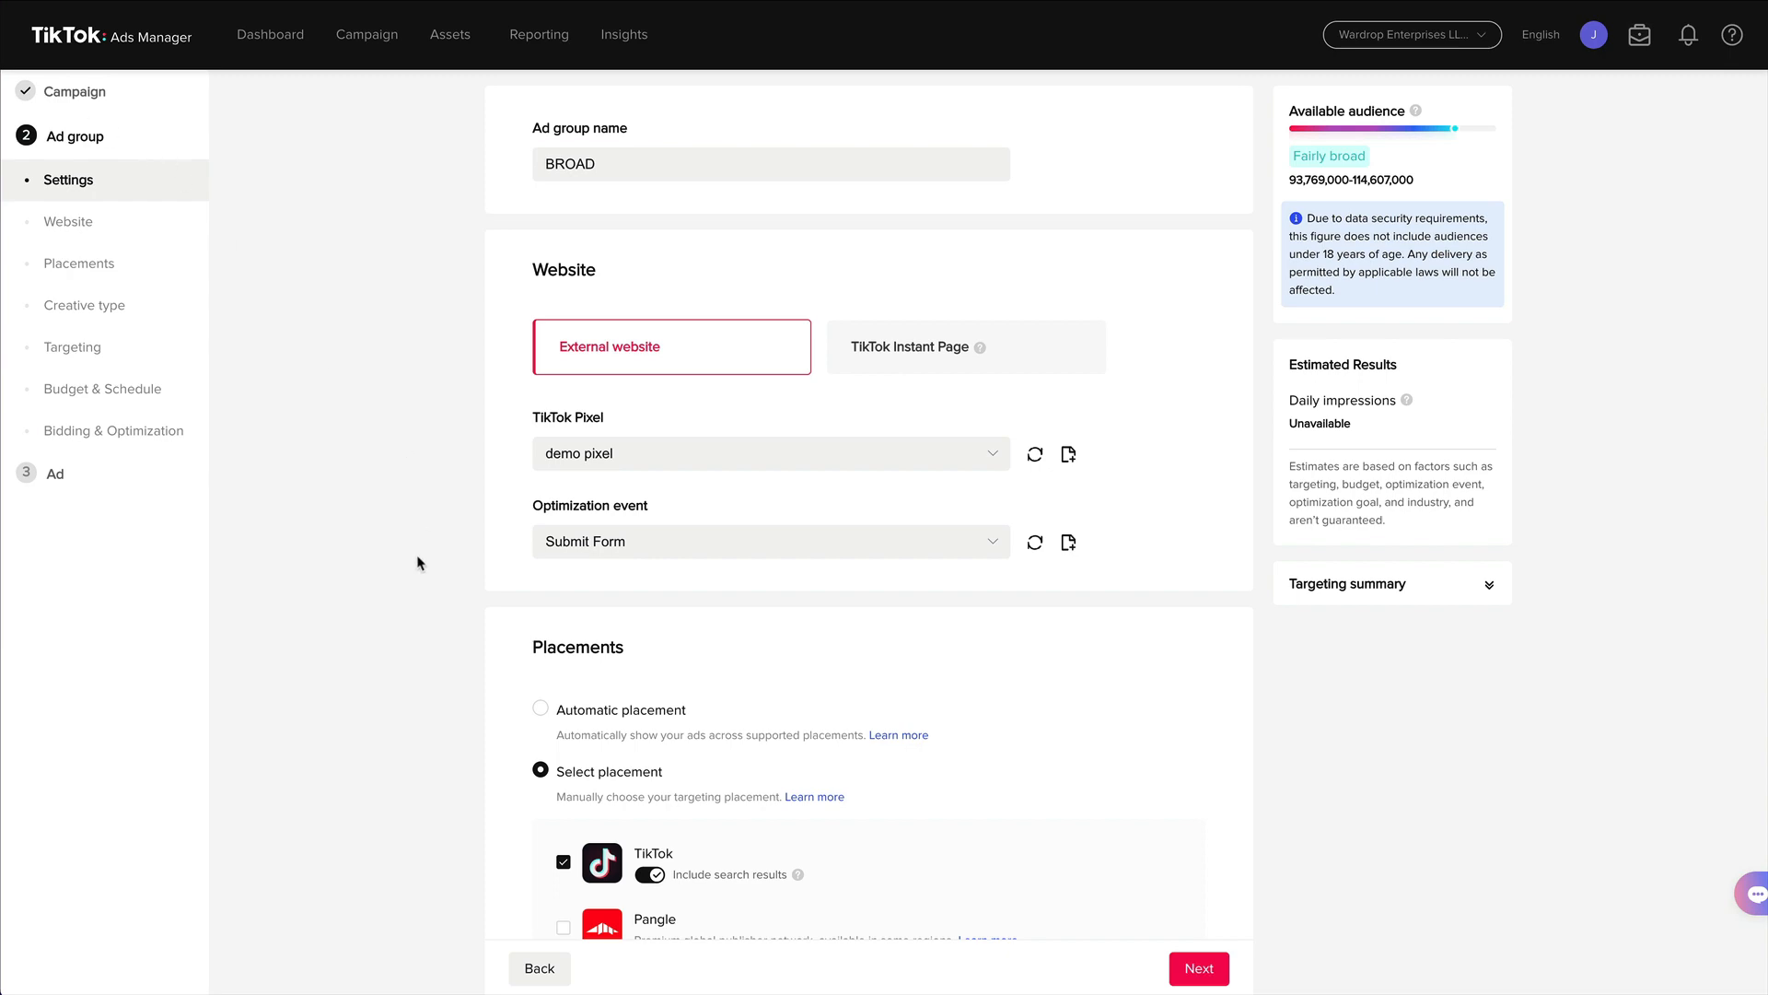
{"action": "scroll", "coordinate": [426, 573], "scroll_direction": "down", "scroll_amount": 3}
{"action": "scroll", "coordinate": [426, 574], "scroll_direction": "down", "scroll_amount": 7}
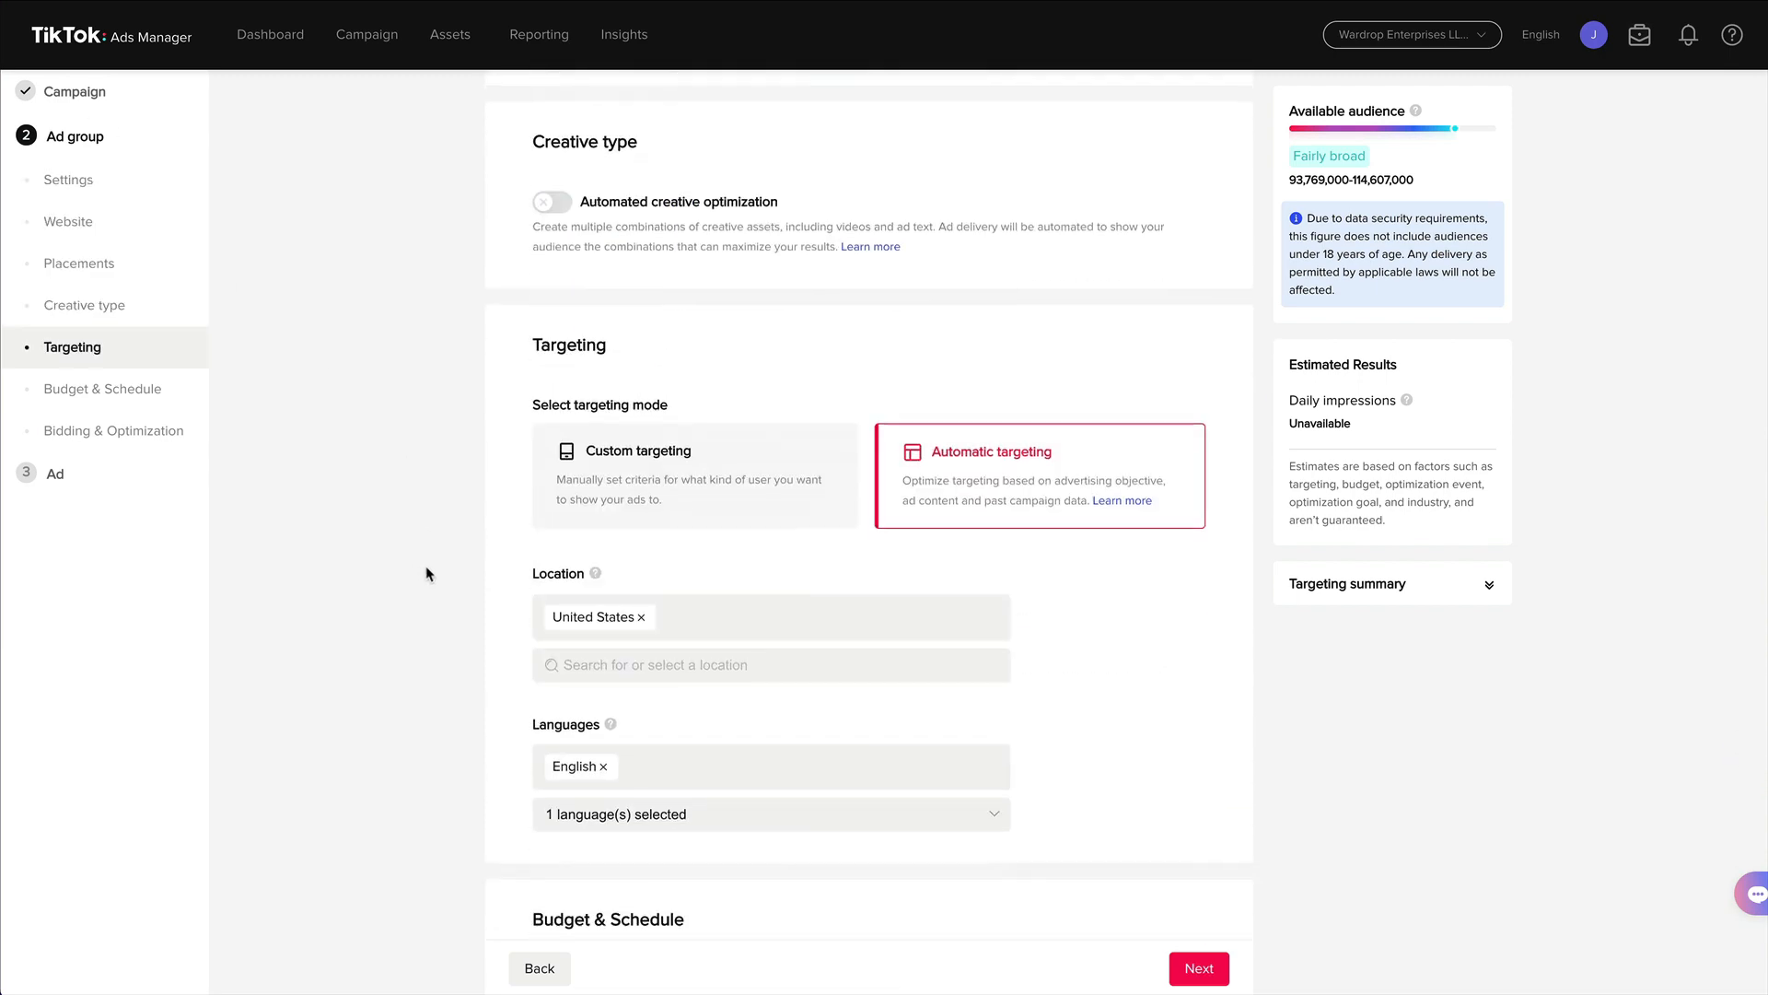
{"action": "left_click", "coordinate": [683, 488]}
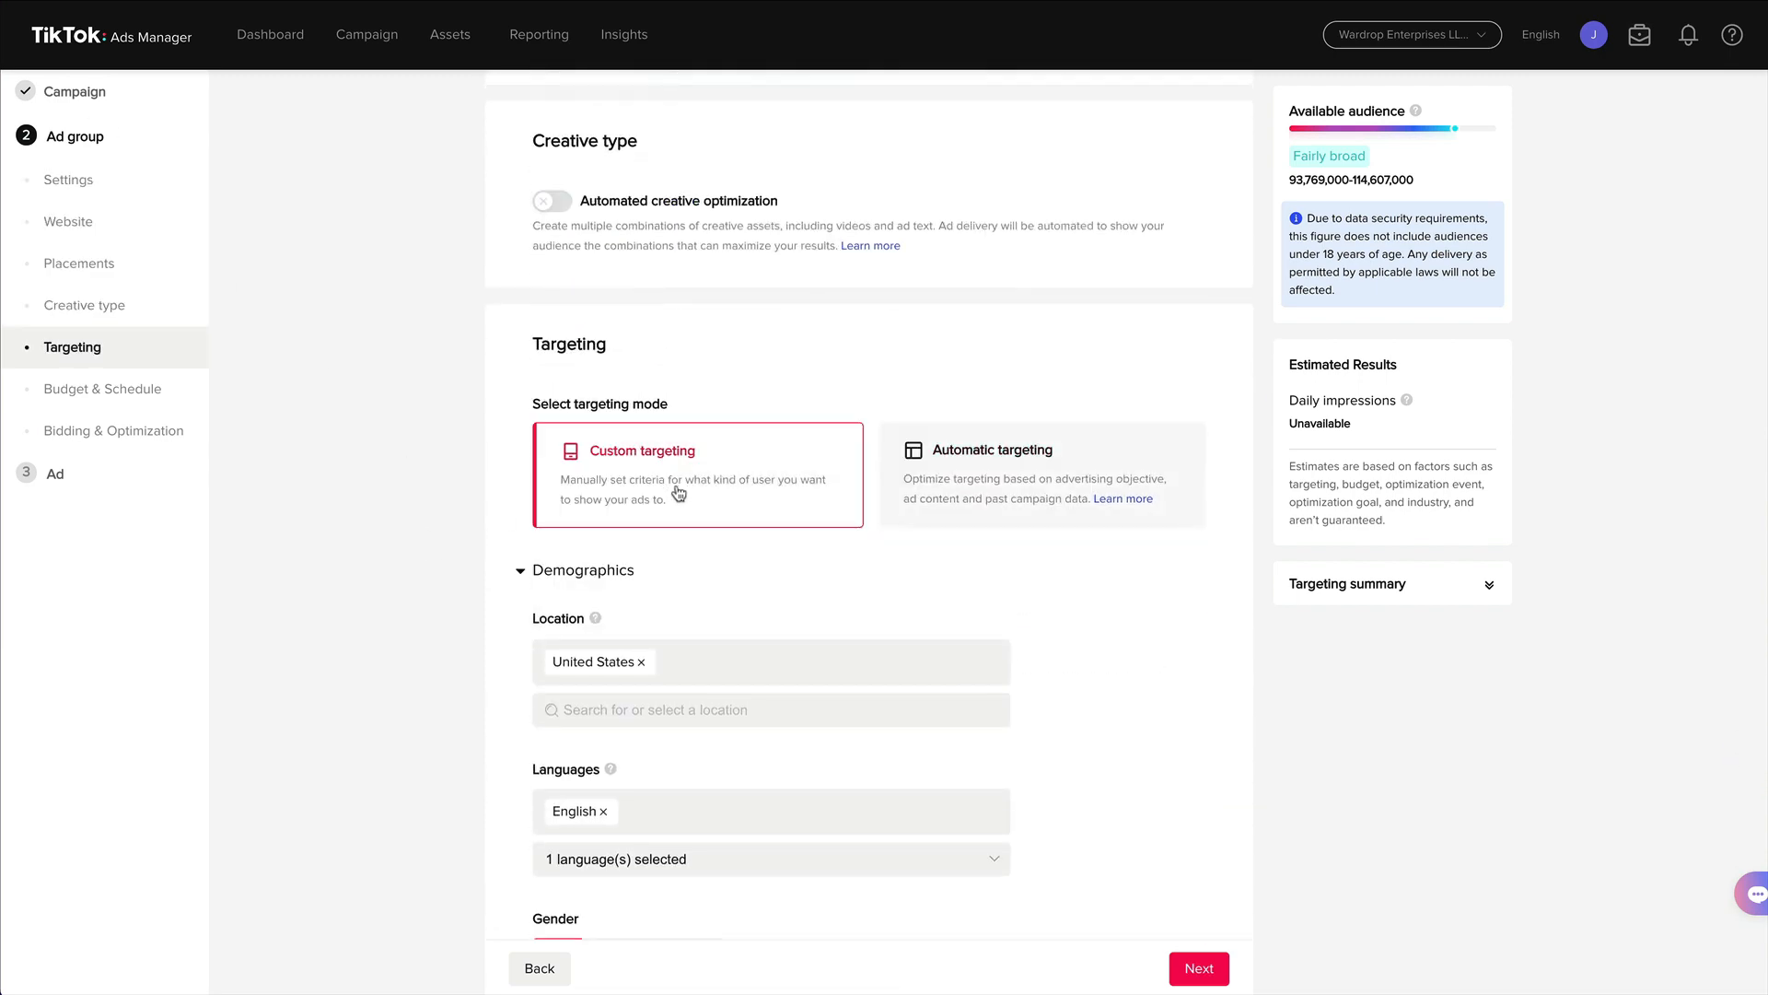
Set the age targeting to 18-24, 25-34, 35-44, 45-54 and 55+.
{"action": "scroll", "coordinate": [470, 611], "scroll_direction": "down", "scroll_amount": 3}
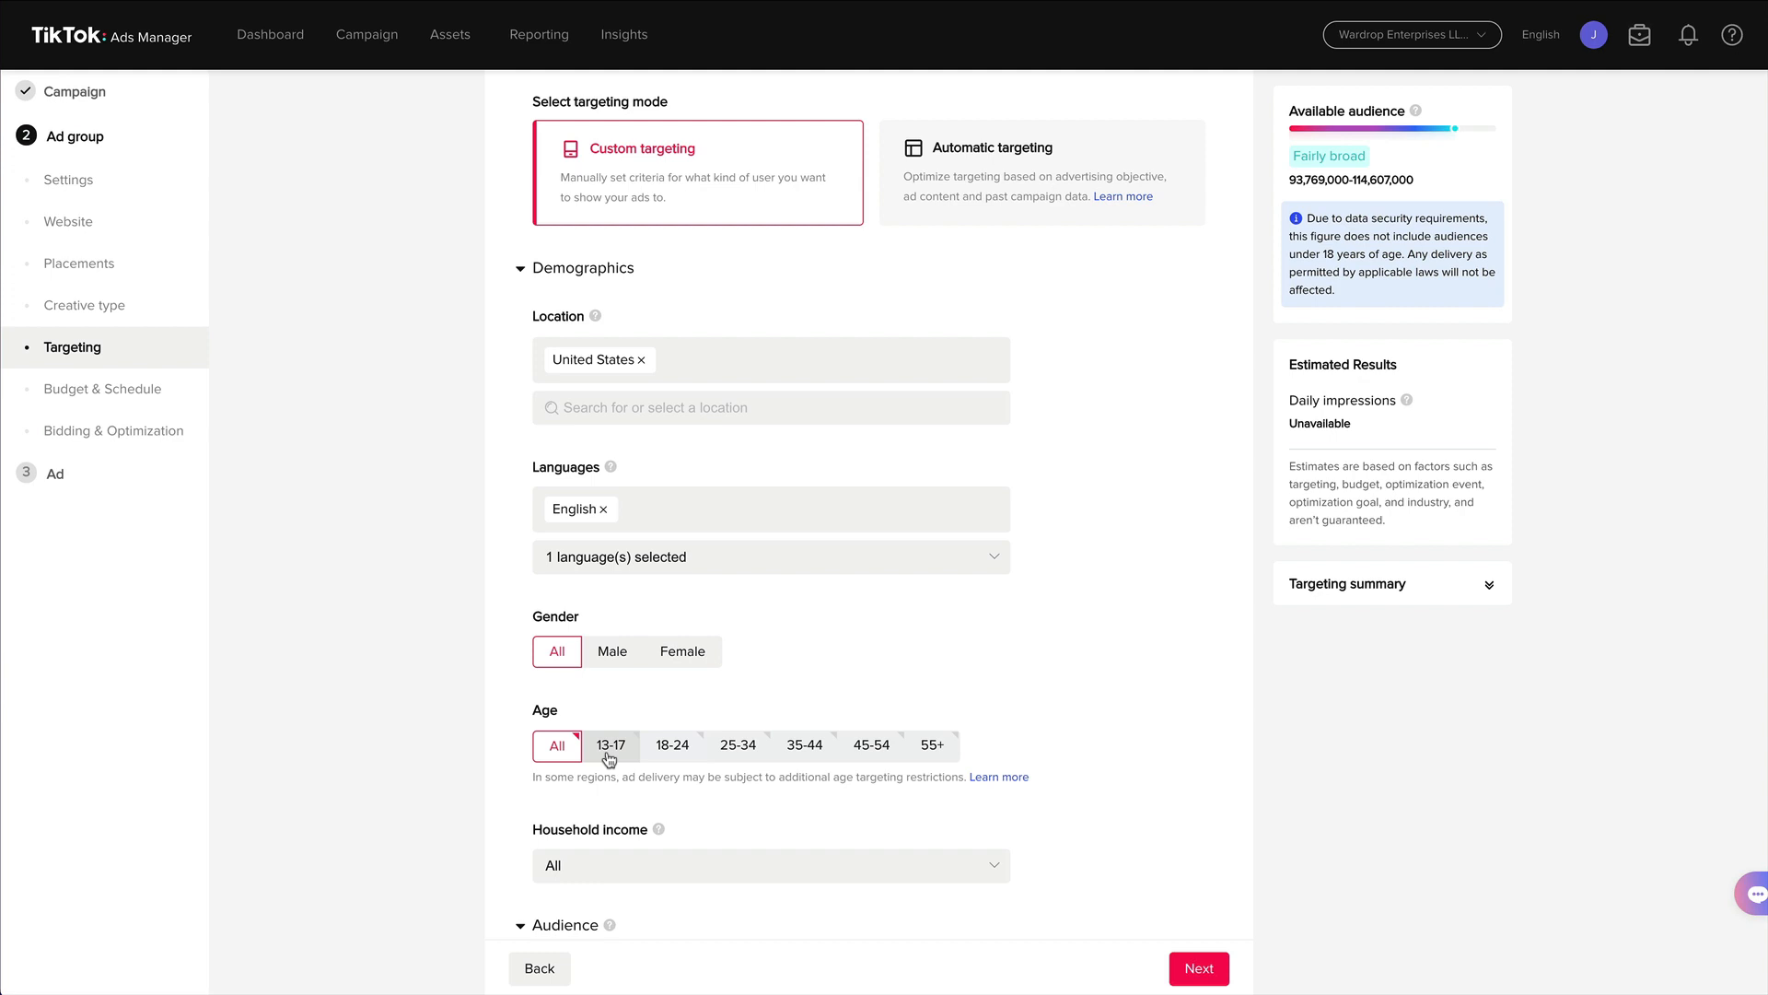
{"action": "left_click", "coordinate": [671, 746]}
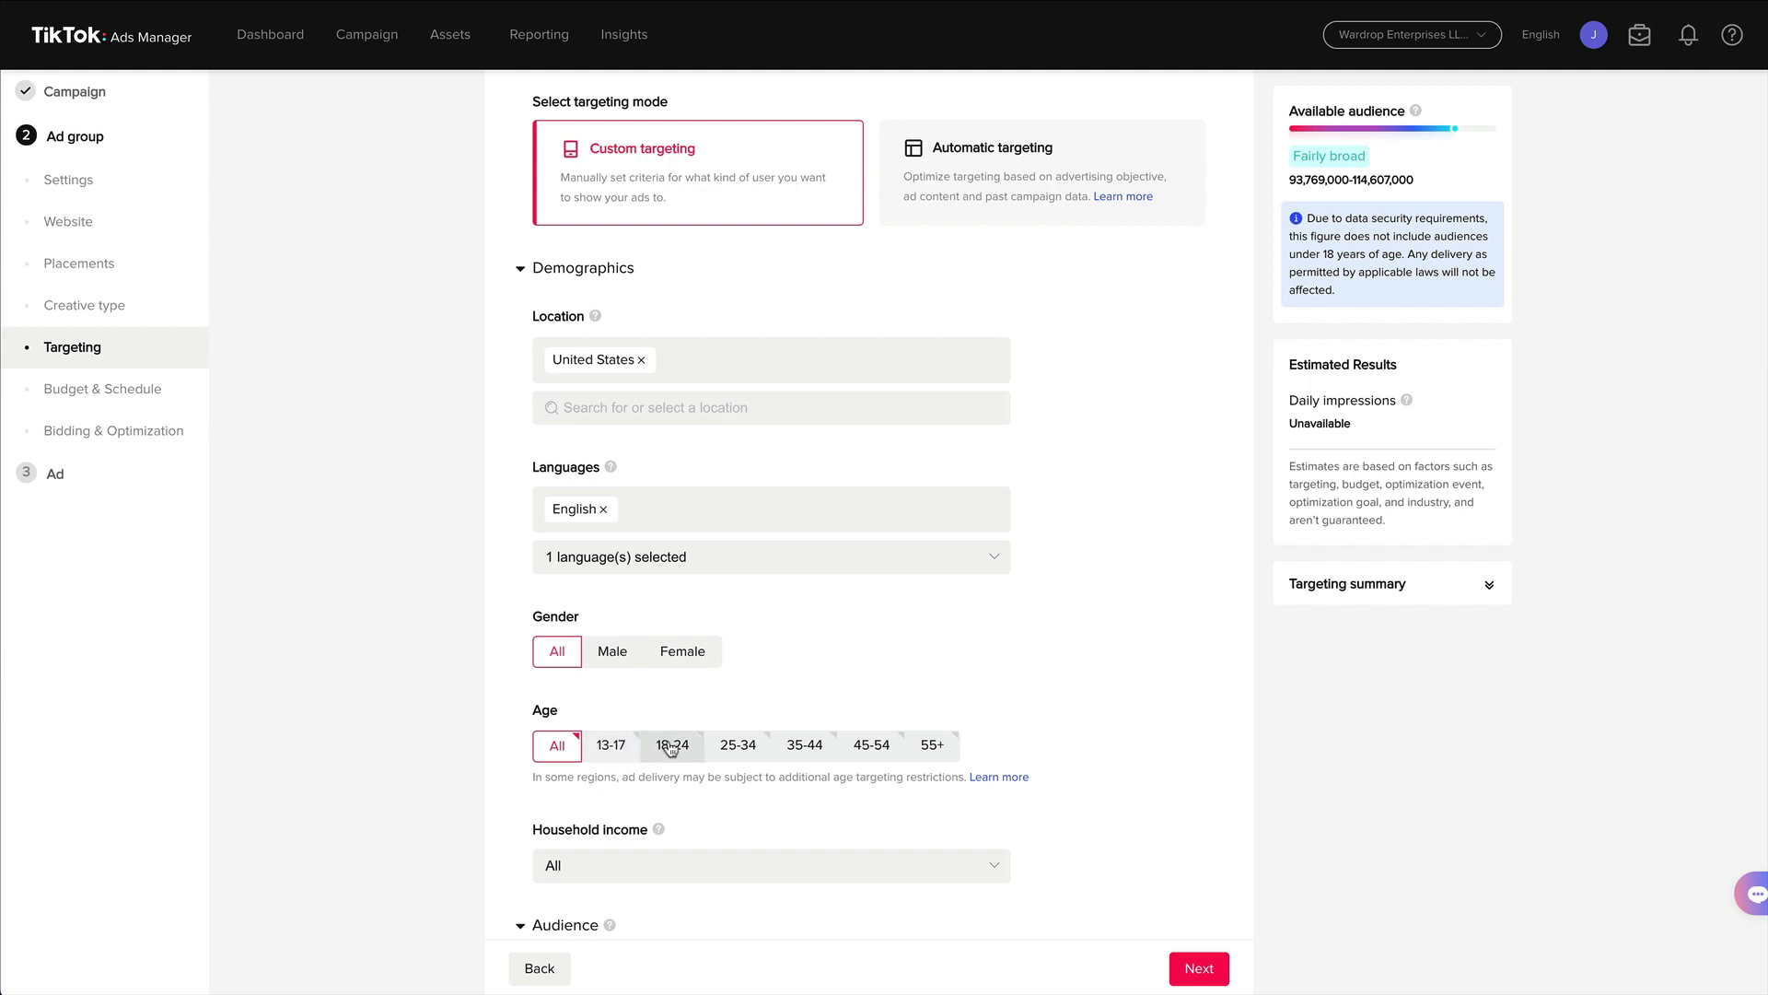
{"action": "left_click", "coordinate": [733, 748]}
{"action": "left_click", "coordinate": [802, 750]}
{"action": "left_click", "coordinate": [866, 744]}
{"action": "left_click", "coordinate": [938, 746]}
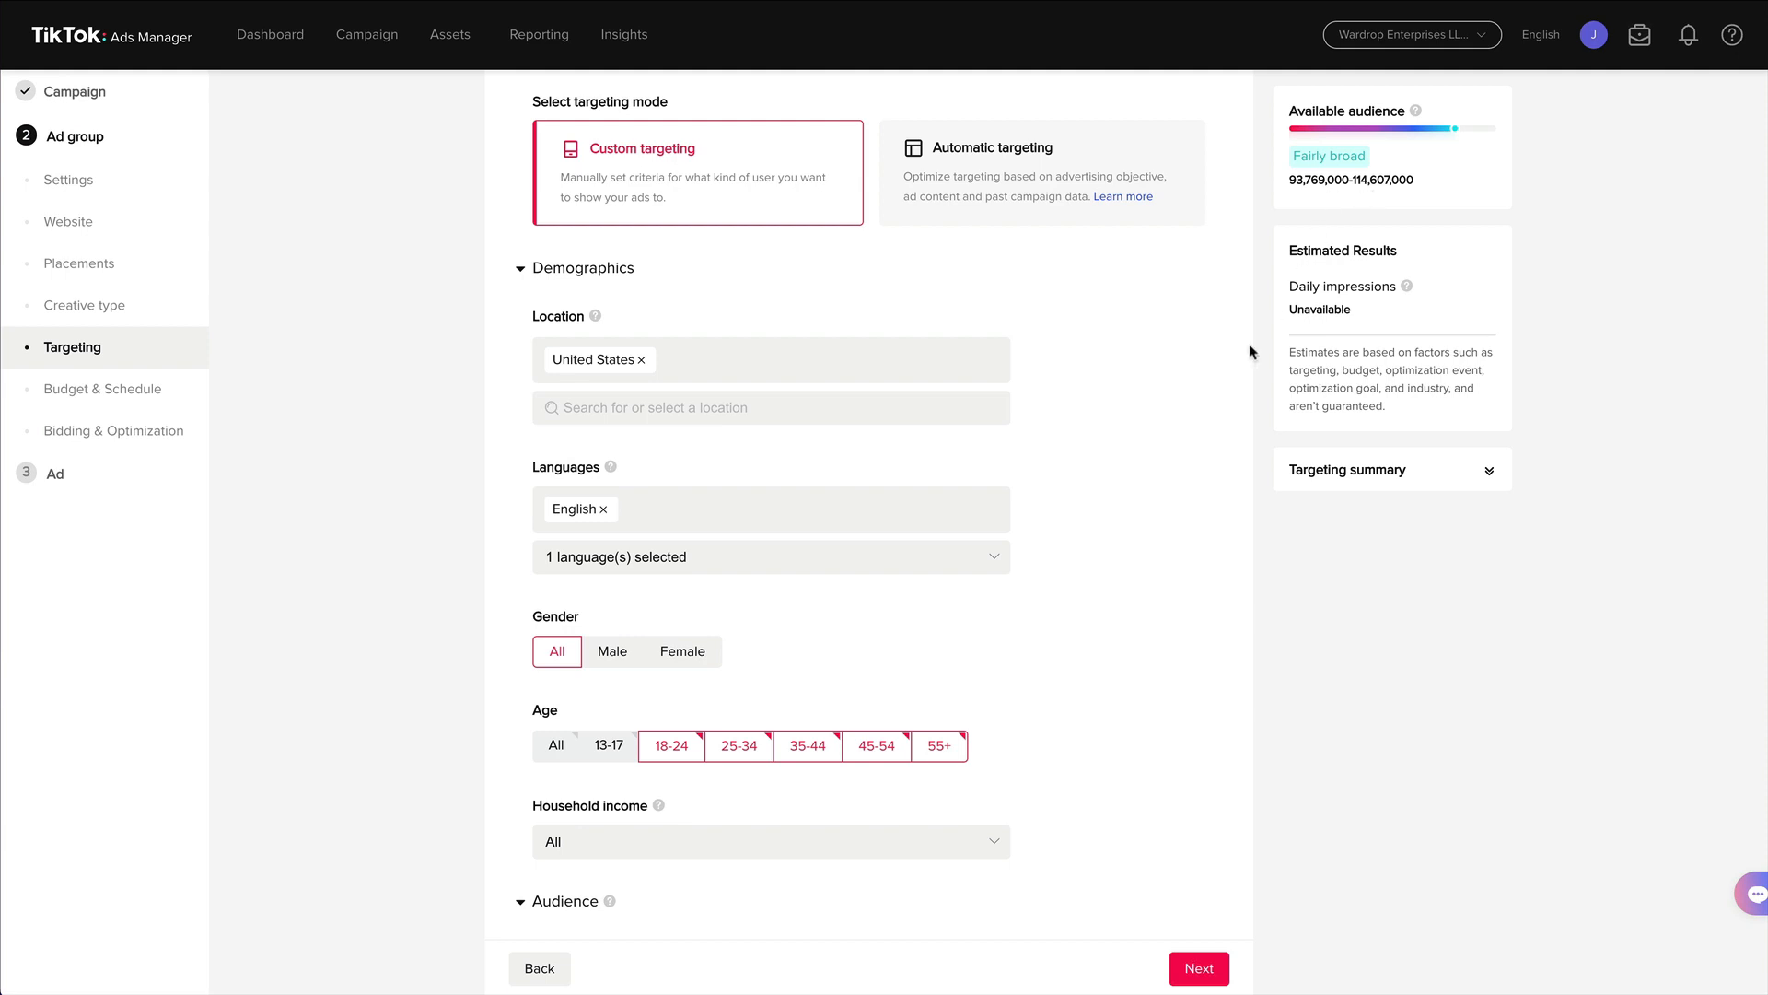
{"action": "scroll", "coordinate": [1099, 505], "scroll_direction": "down", "scroll_amount": 2}
{"action": "scroll", "coordinate": [1117, 506], "scroll_direction": "down", "scroll_amount": 1}
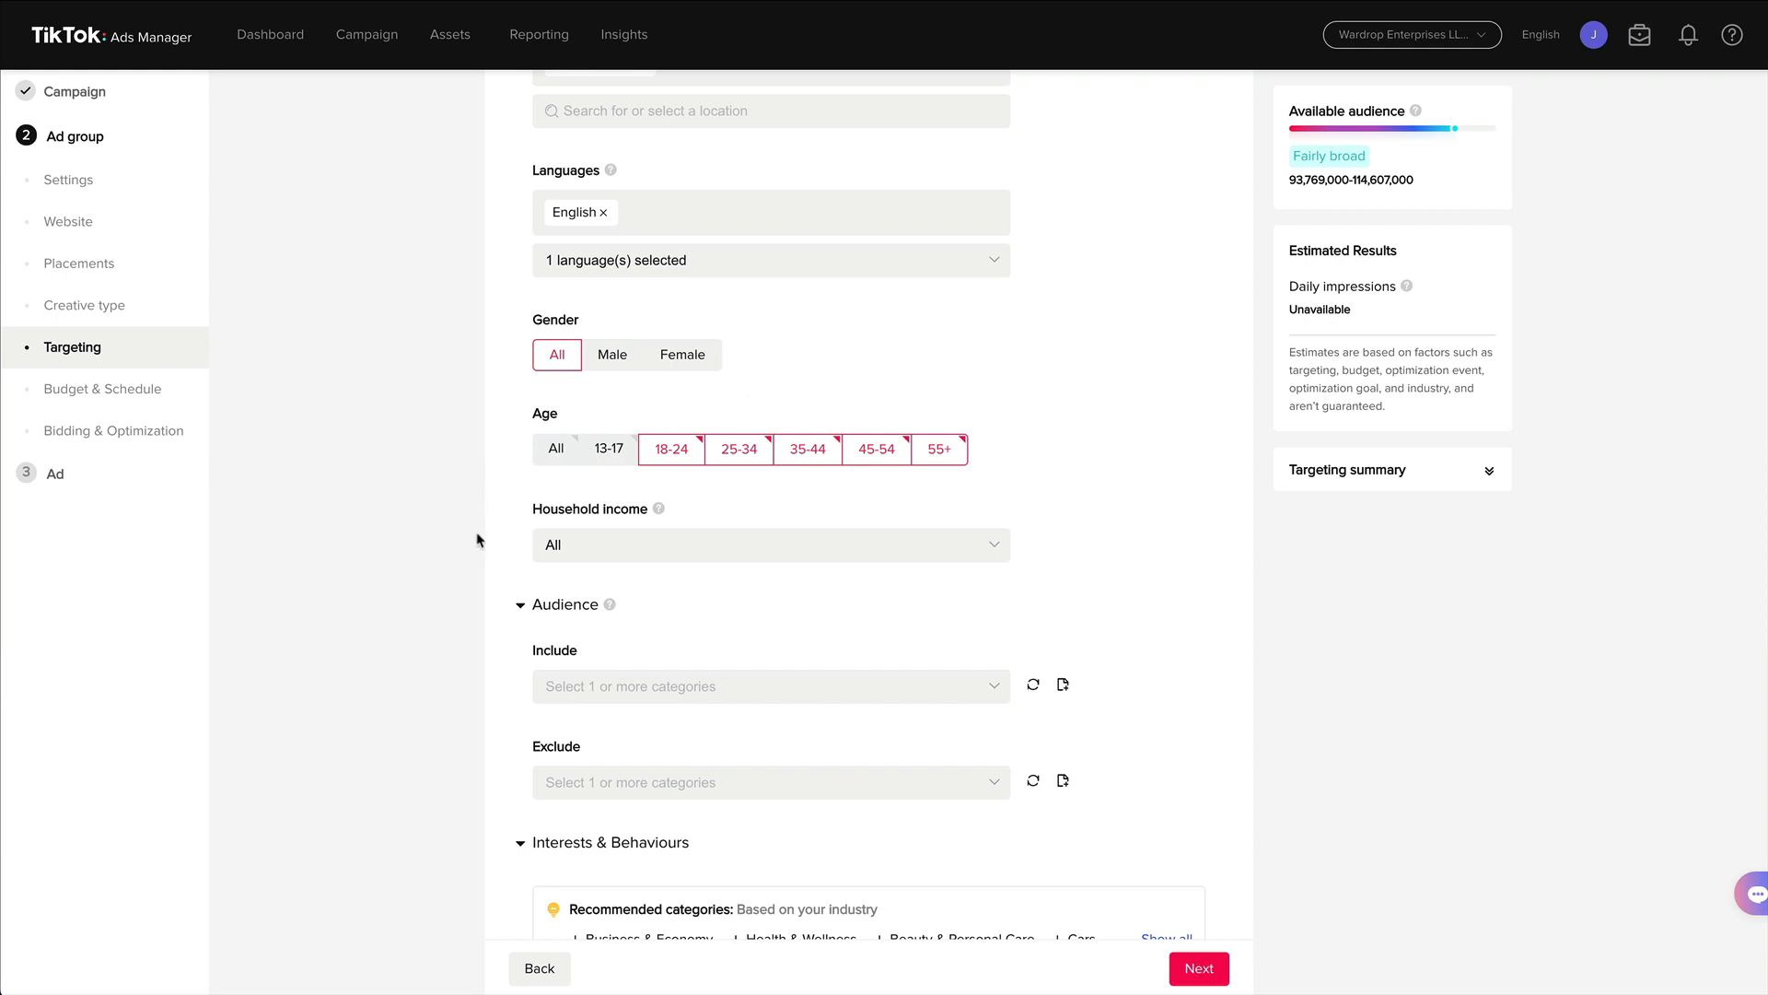
Open the audience include list to review the available custom audiences, and close it.
{"action": "left_click", "coordinate": [615, 695]}
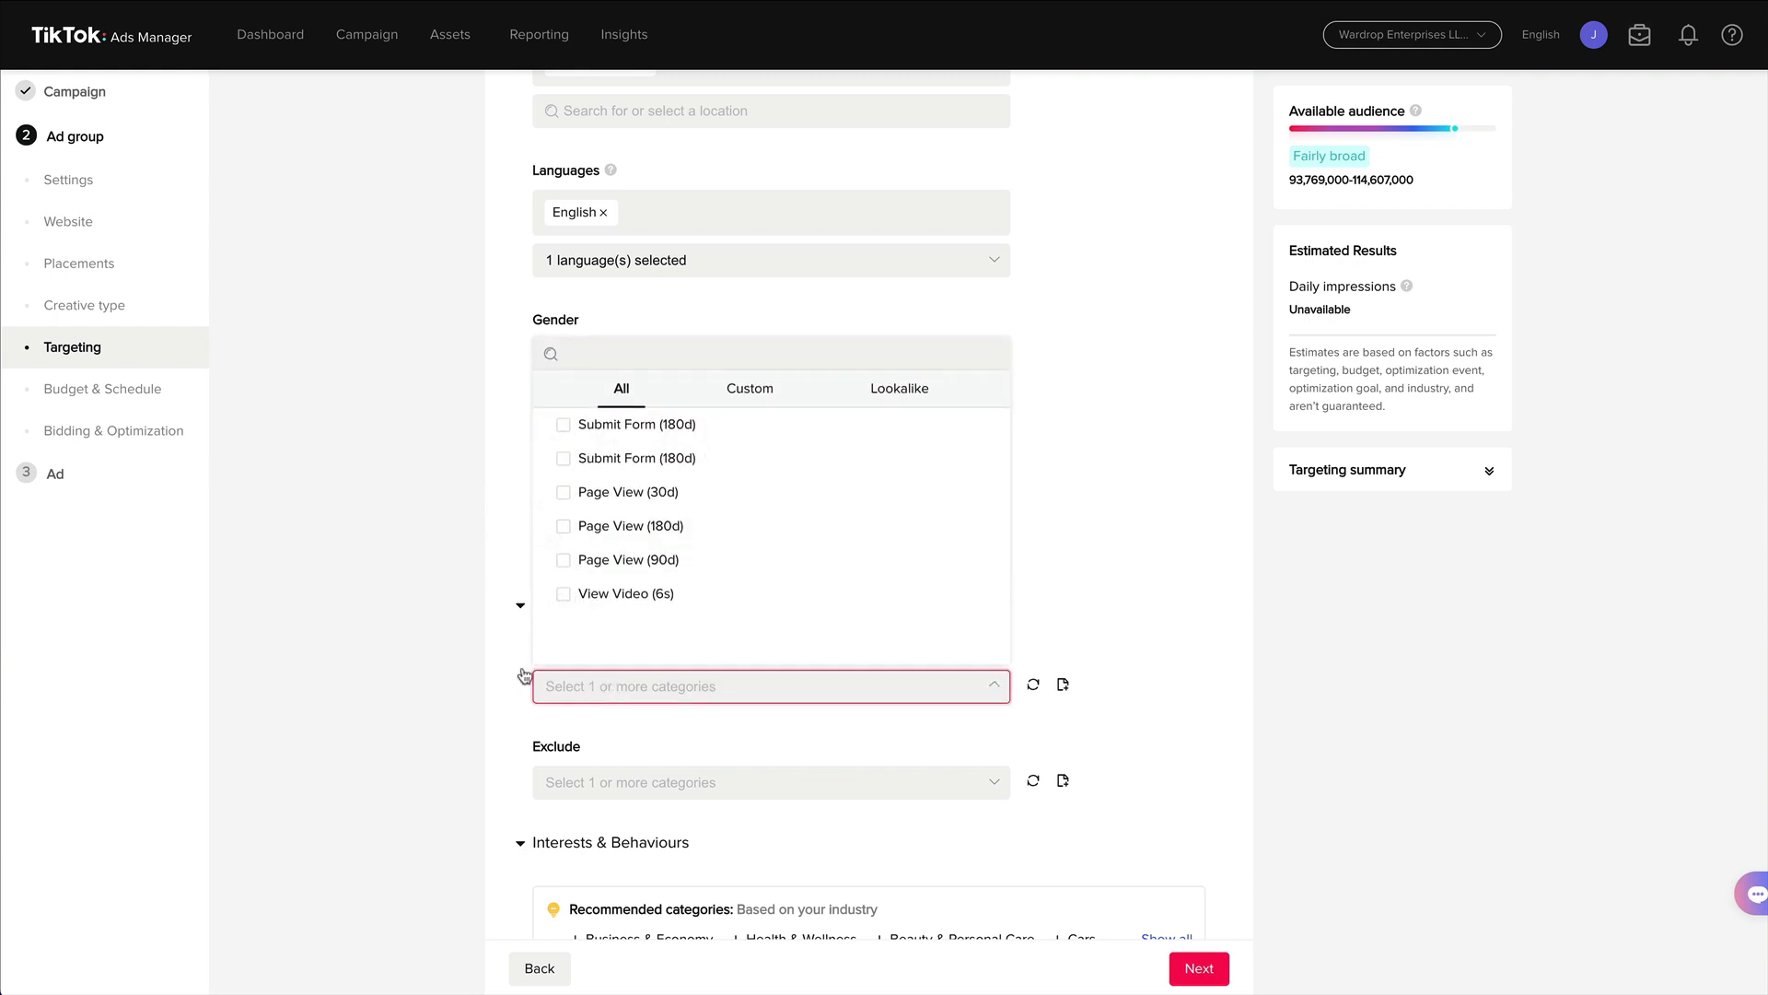
{"action": "scroll", "coordinate": [466, 655], "scroll_direction": "down", "scroll_amount": 2}
{"action": "left_click", "coordinate": [508, 641]}
{"action": "scroll", "coordinate": [508, 640], "scroll_direction": "down", "scroll_amount": 3}
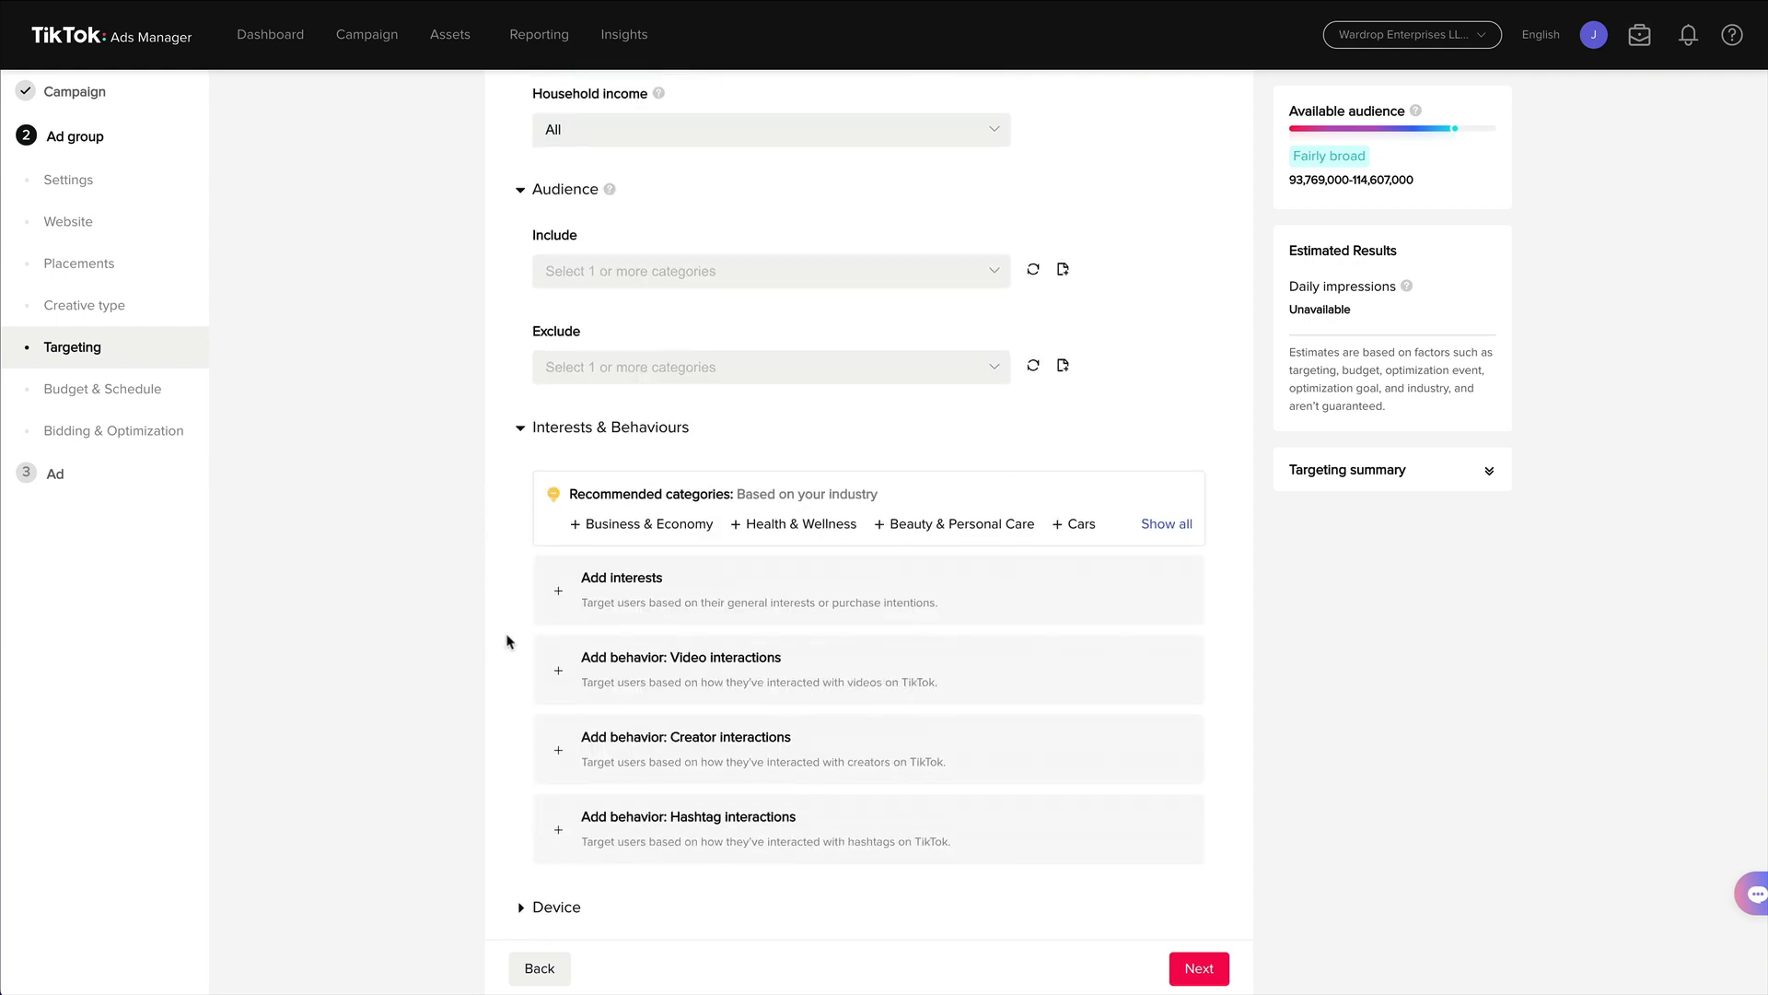
Add interest targeting with the general interests Marketing & Advertising and Individual Entrepreneurship.
{"action": "left_click", "coordinate": [630, 585]}
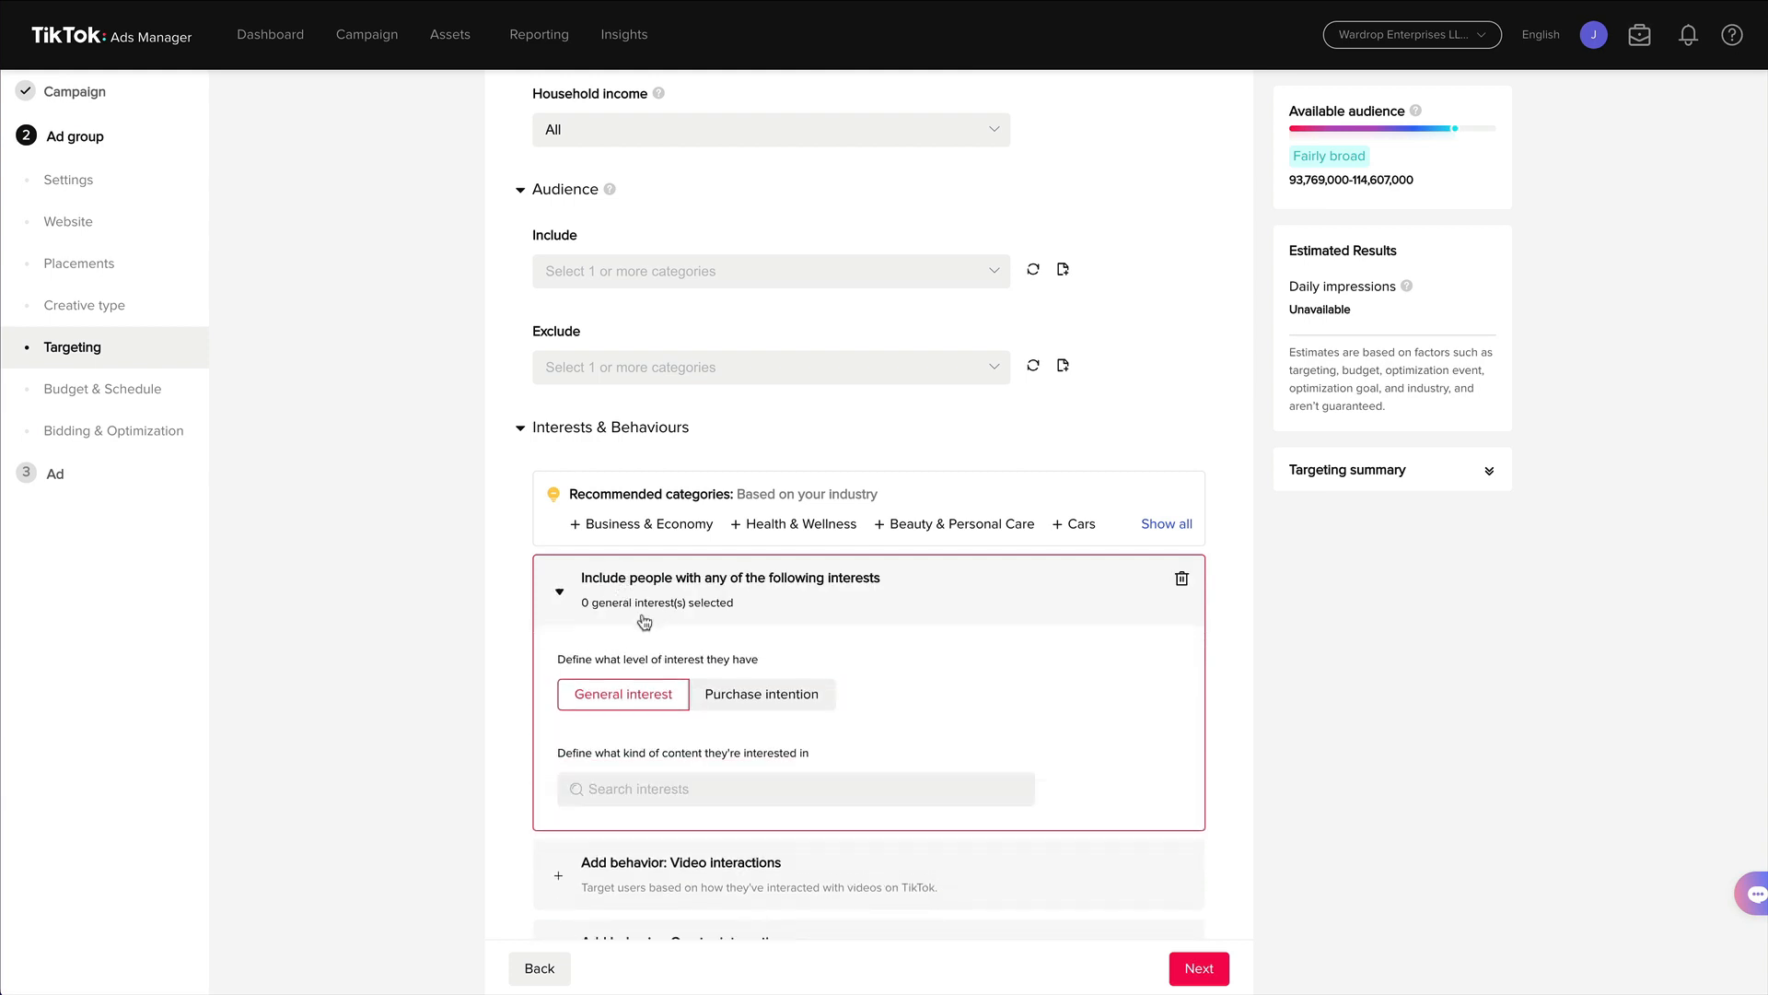
{"action": "scroll", "coordinate": [513, 619], "scroll_direction": "down", "scroll_amount": 3}
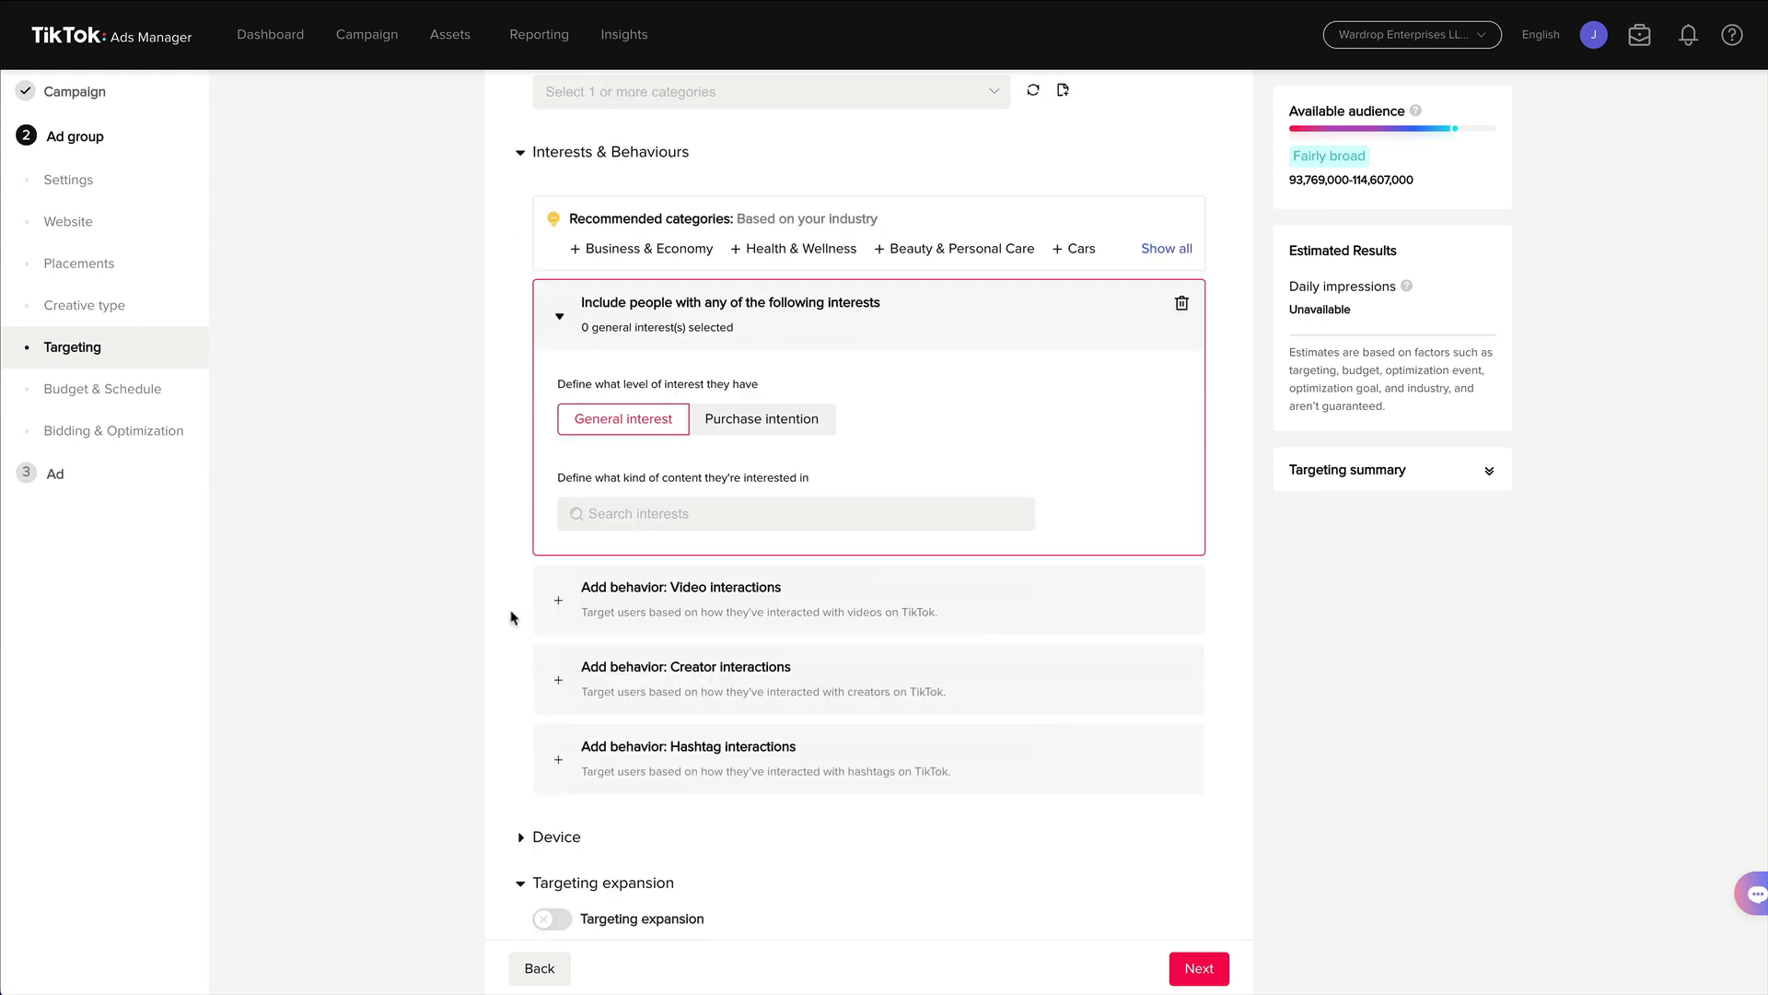
{"action": "left_click", "coordinate": [644, 513]}
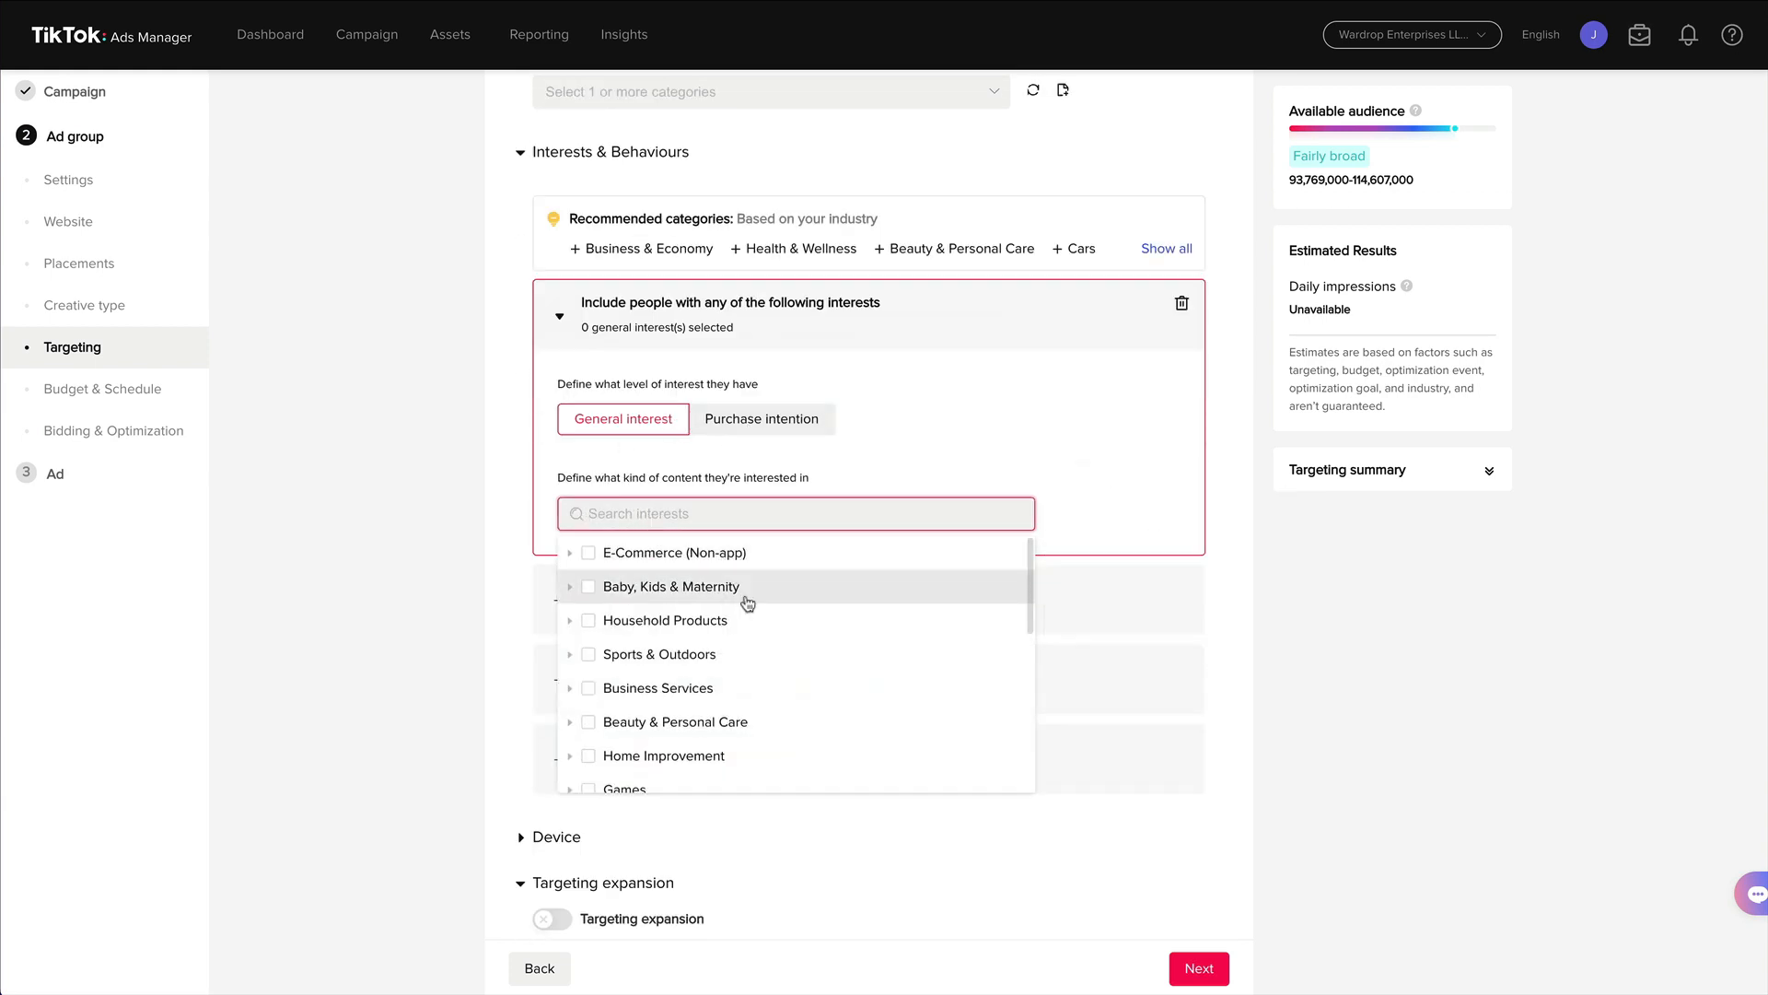
{"action": "left_click", "coordinate": [569, 691]}
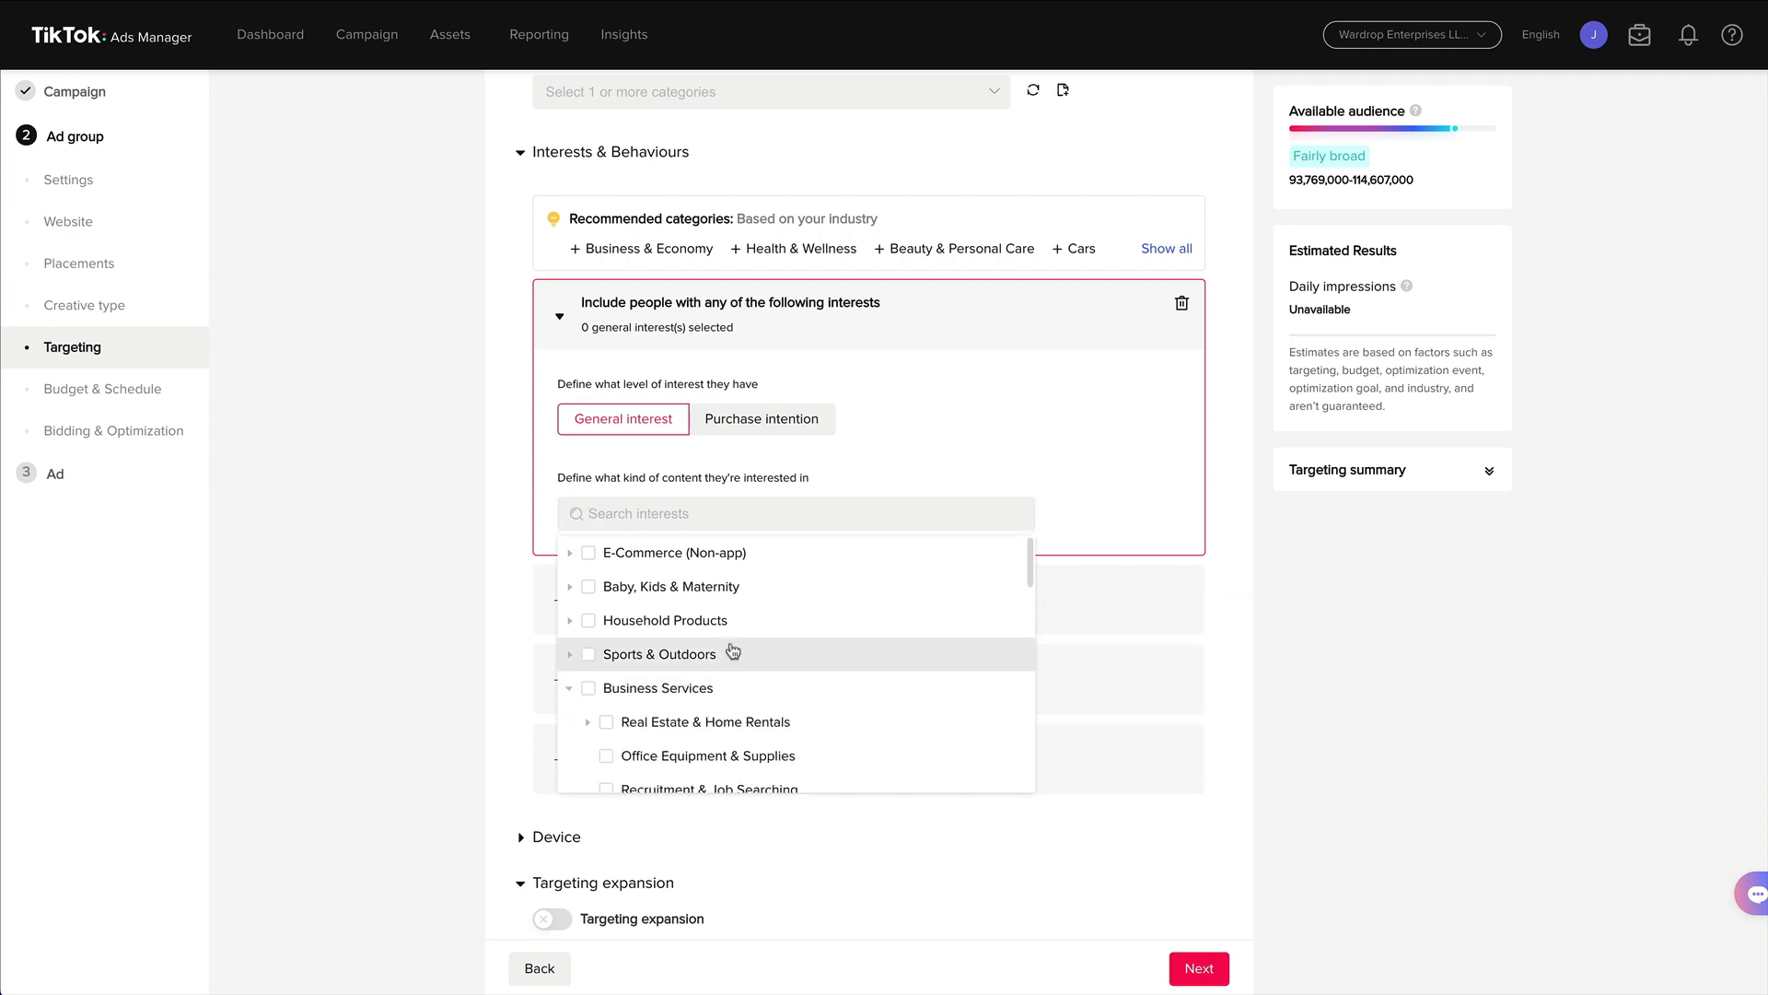
{"action": "scroll", "coordinate": [742, 639], "scroll_direction": "down", "scroll_amount": 3}
{"action": "scroll", "coordinate": [750, 637], "scroll_direction": "down", "scroll_amount": 5}
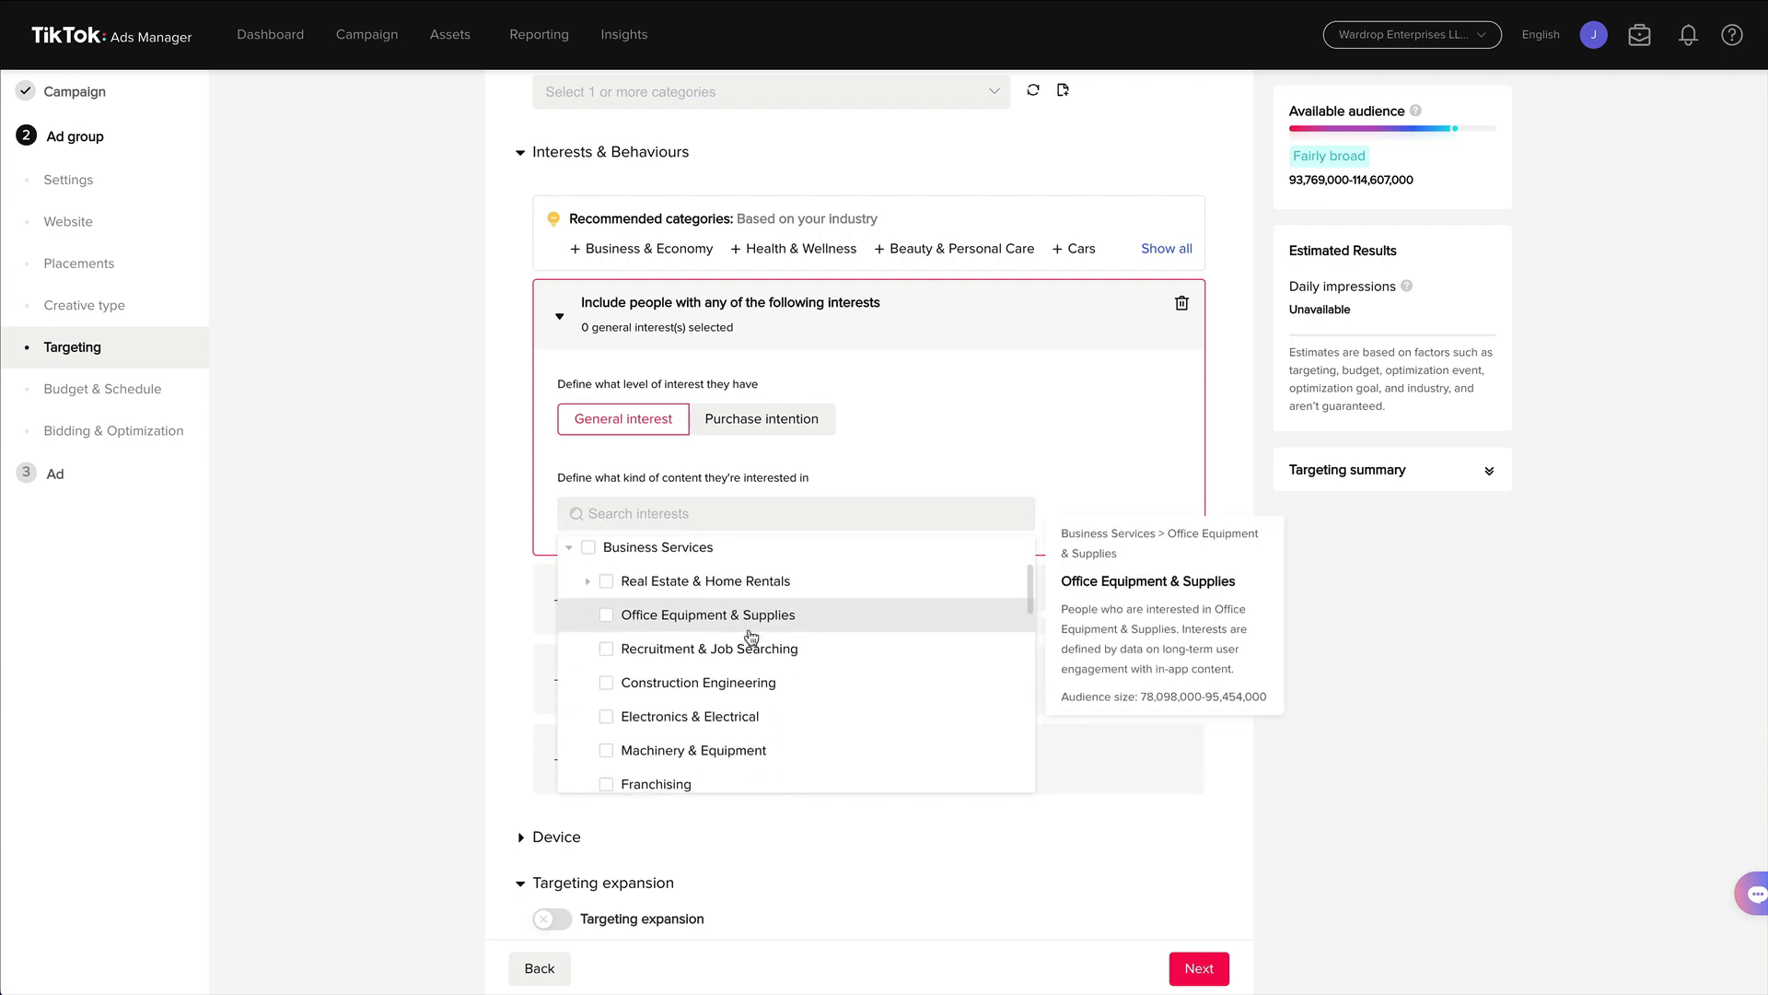
{"action": "scroll", "coordinate": [751, 637], "scroll_direction": "down", "scroll_amount": 3}
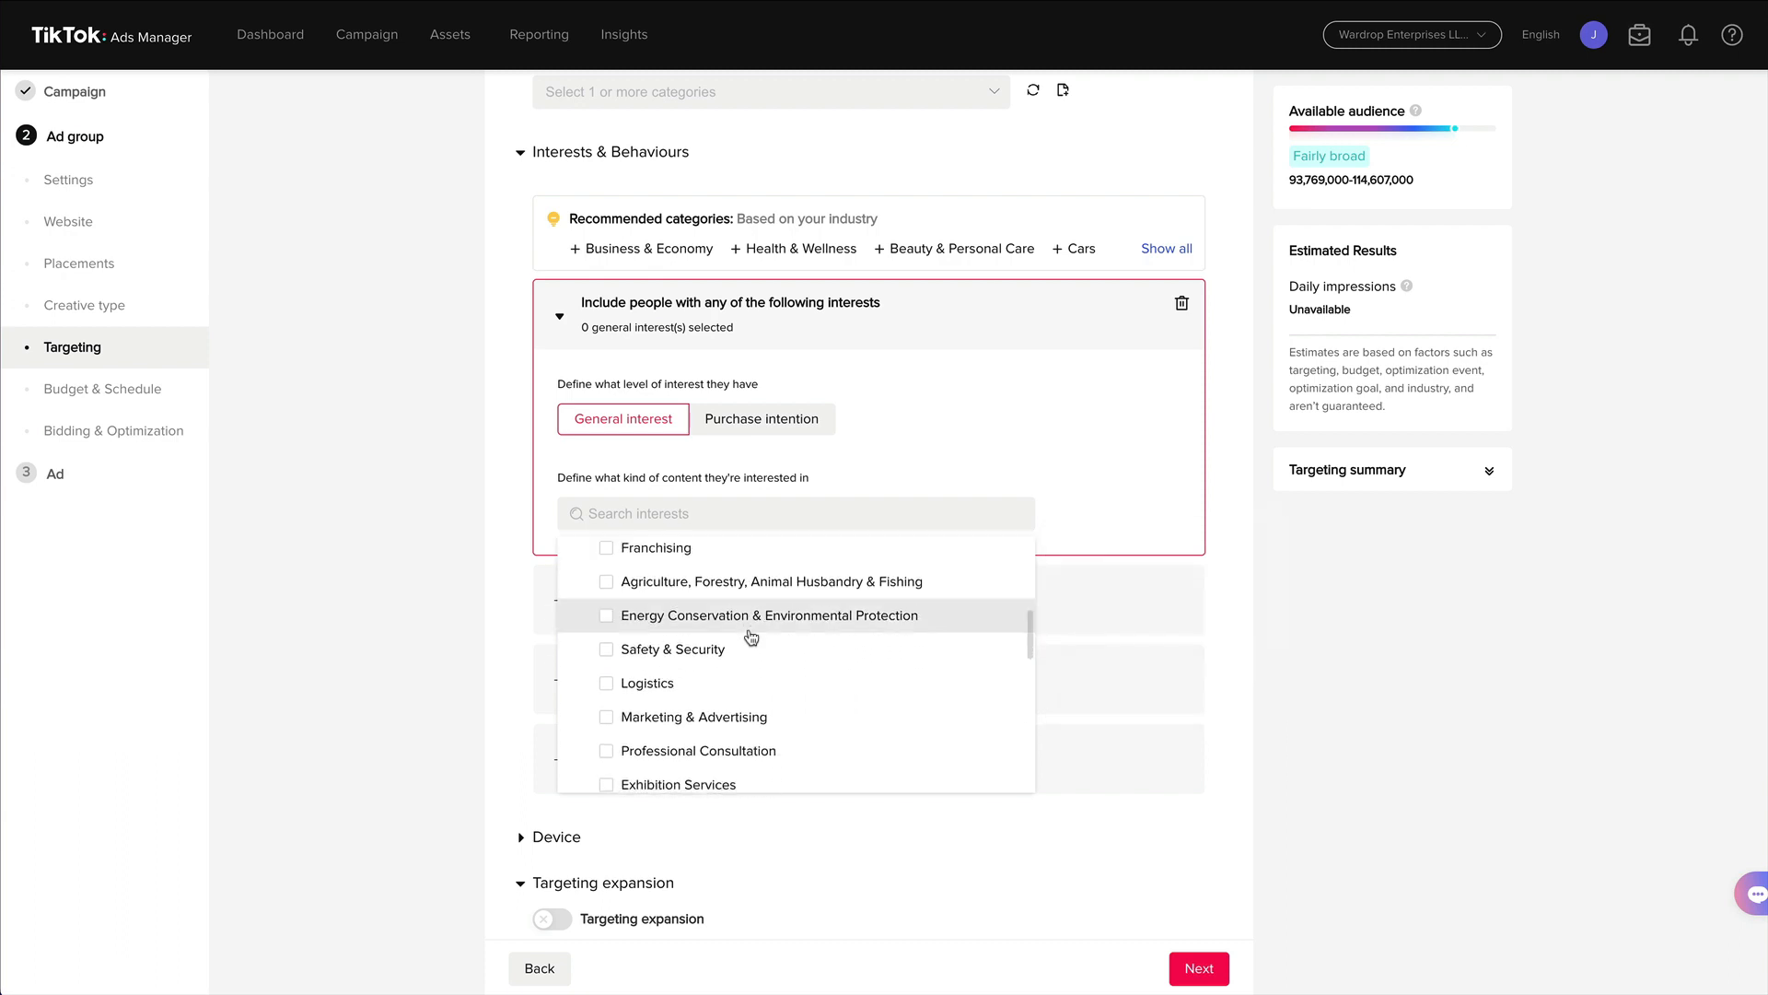
{"action": "scroll", "coordinate": [762, 616], "scroll_direction": "down", "scroll_amount": 2}
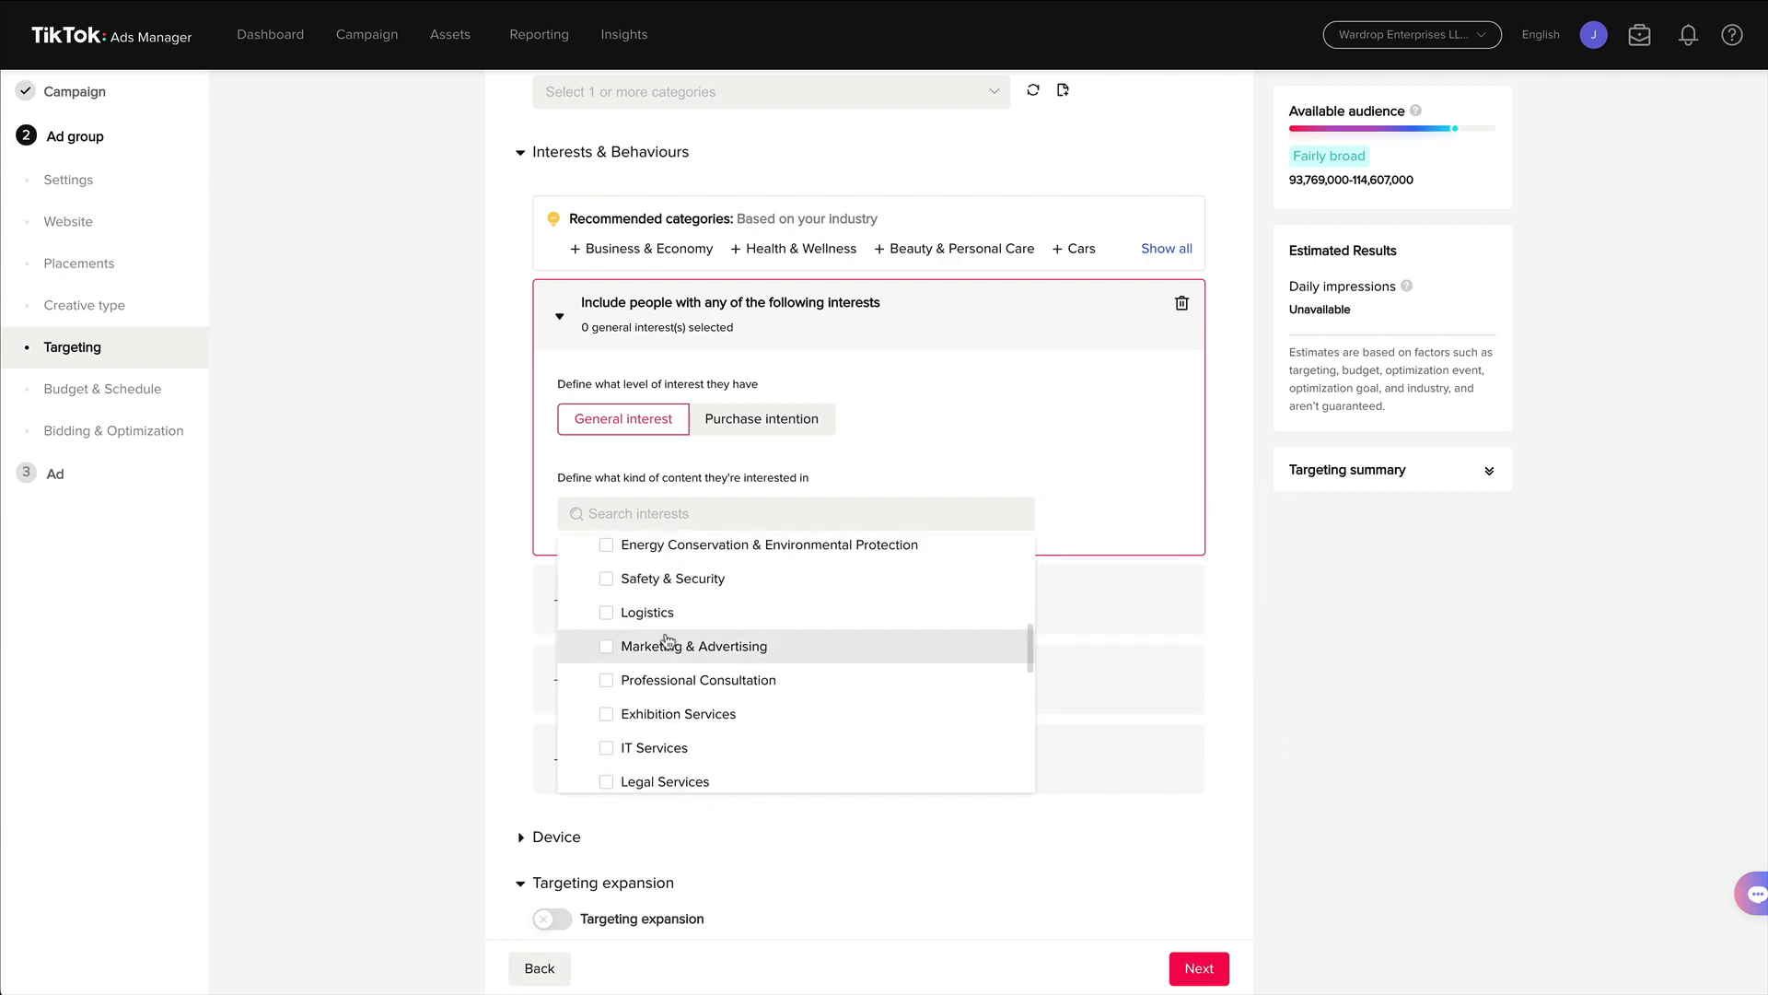
{"action": "left_click", "coordinate": [606, 647]}
{"action": "scroll", "coordinate": [693, 707], "scroll_direction": "down", "scroll_amount": 3}
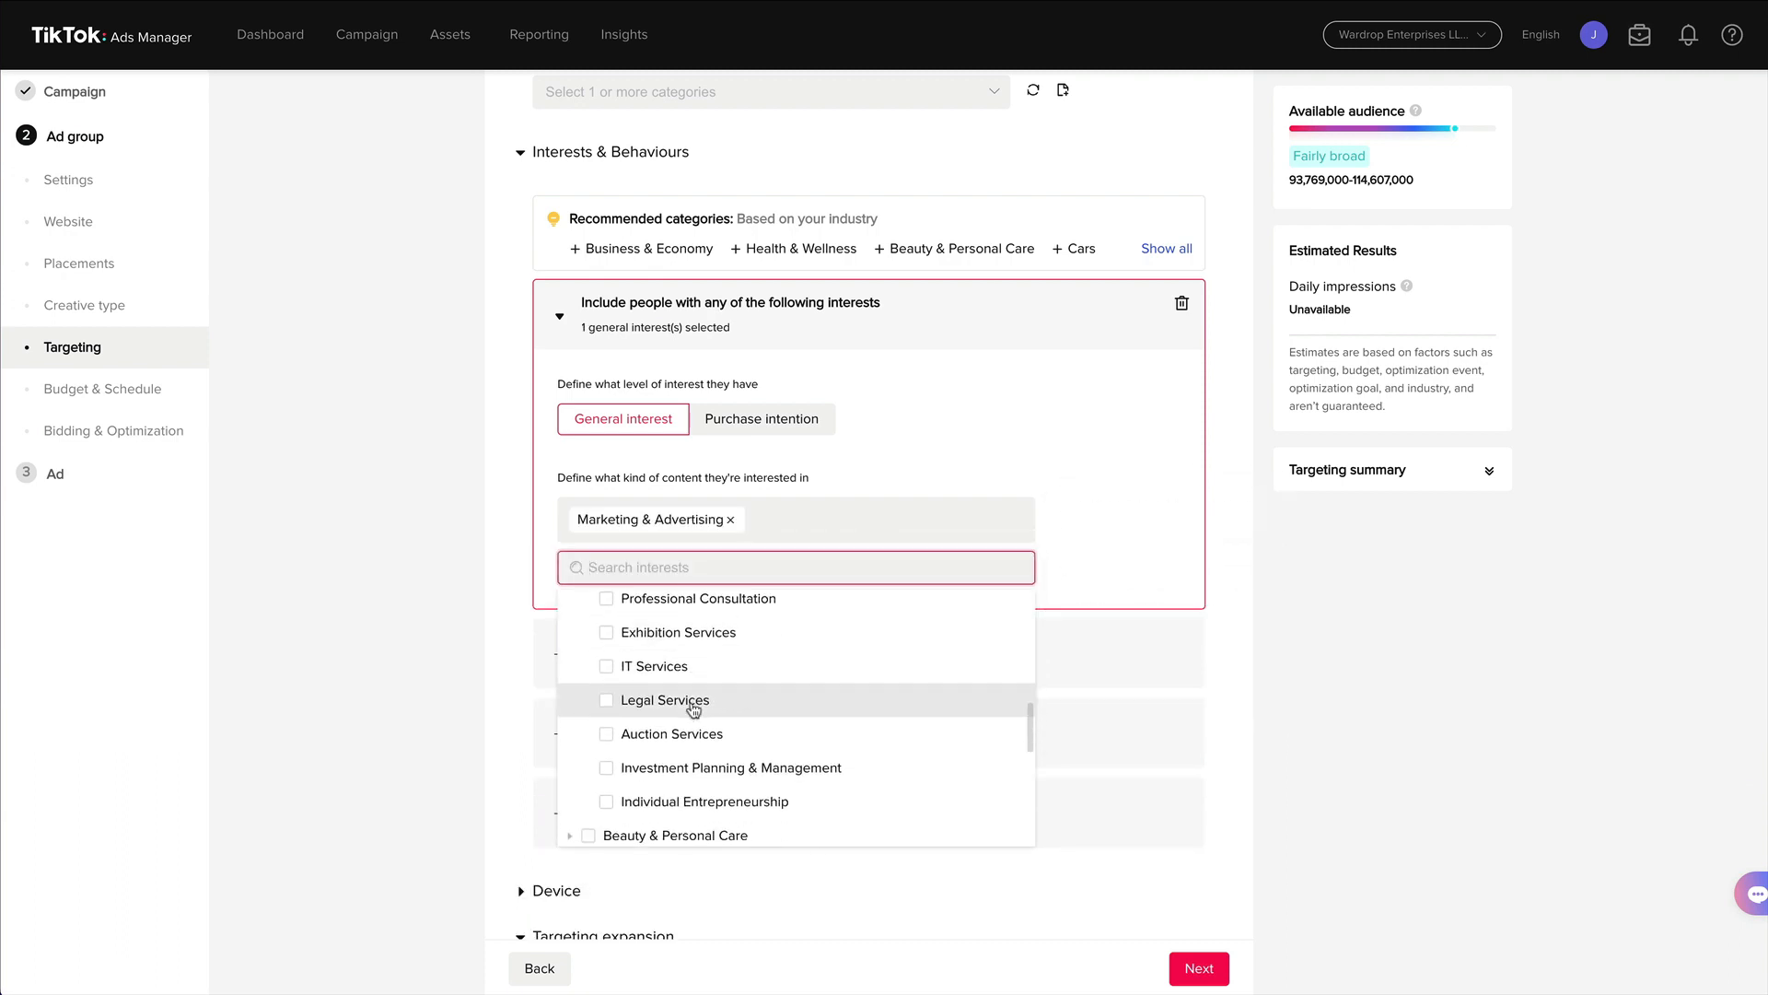
{"action": "scroll", "coordinate": [693, 705], "scroll_direction": "down", "scroll_amount": 1}
{"action": "scroll", "coordinate": [696, 686], "scroll_direction": "down", "scroll_amount": 1}
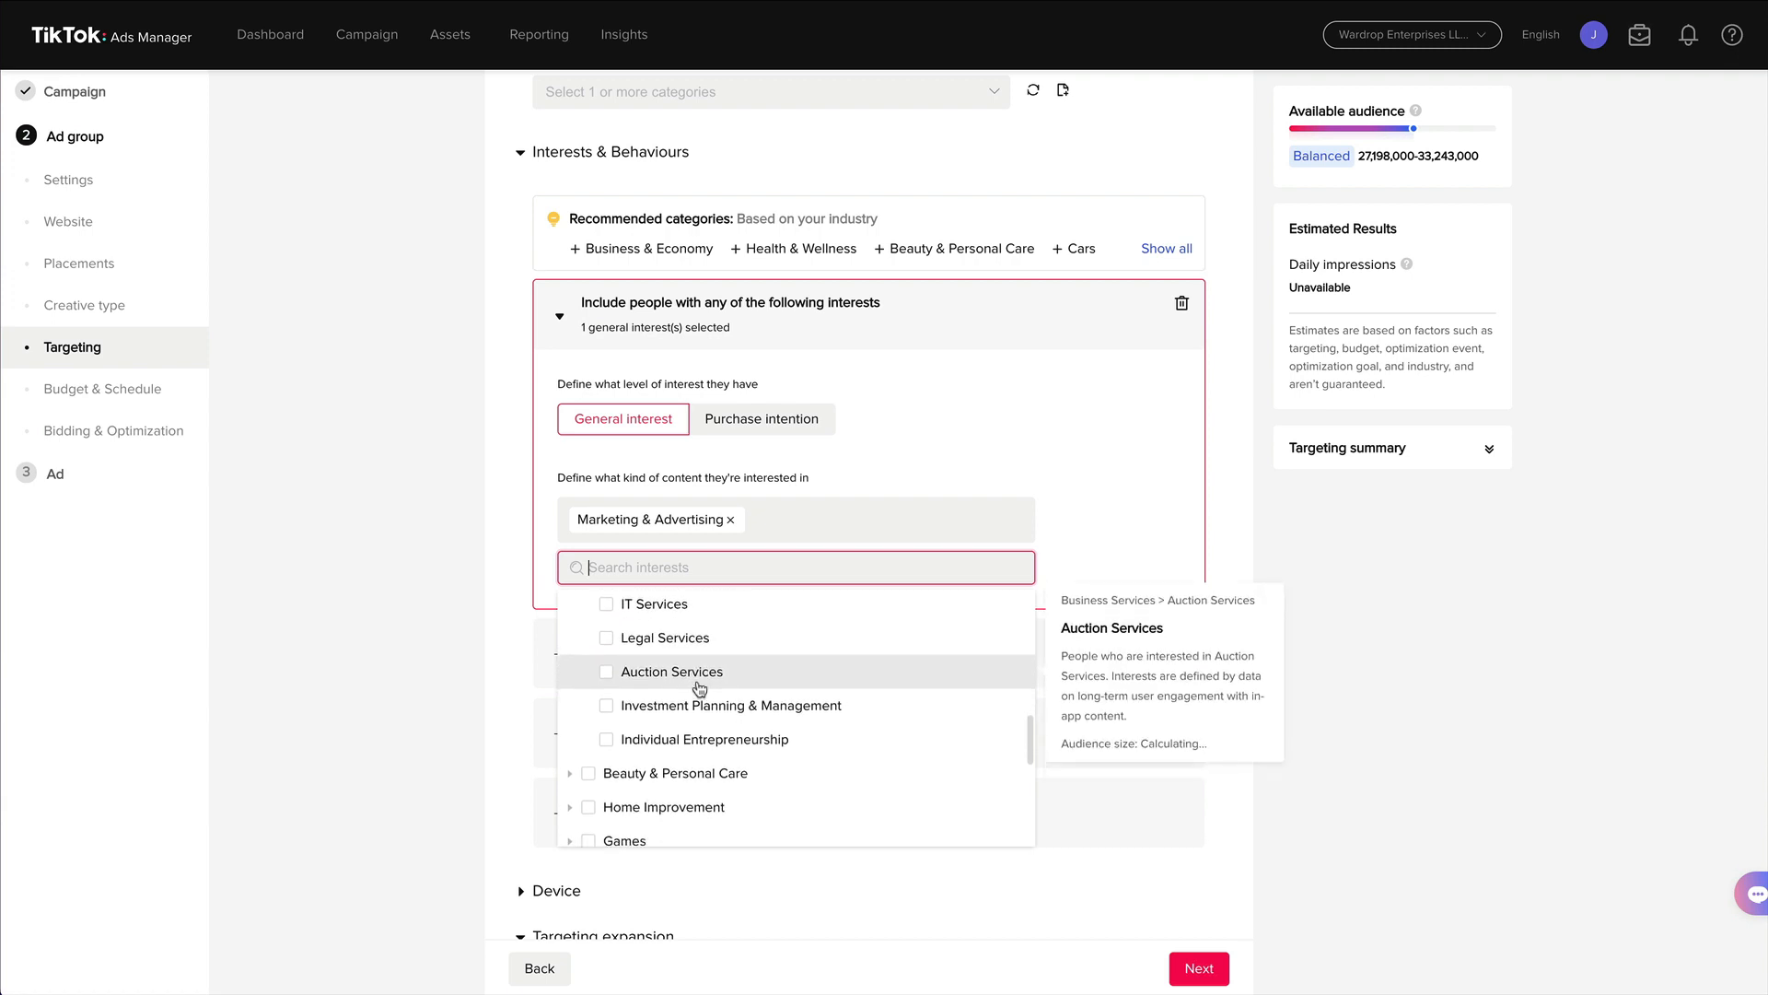
{"action": "left_click", "coordinate": [607, 742]}
Browse the Education, Tech & Electronics and Financial Services interest subcategories and close the interest list.
{"action": "scroll", "coordinate": [715, 742], "scroll_direction": "down", "scroll_amount": 1}
{"action": "mouse_move", "coordinate": [728, 733]}
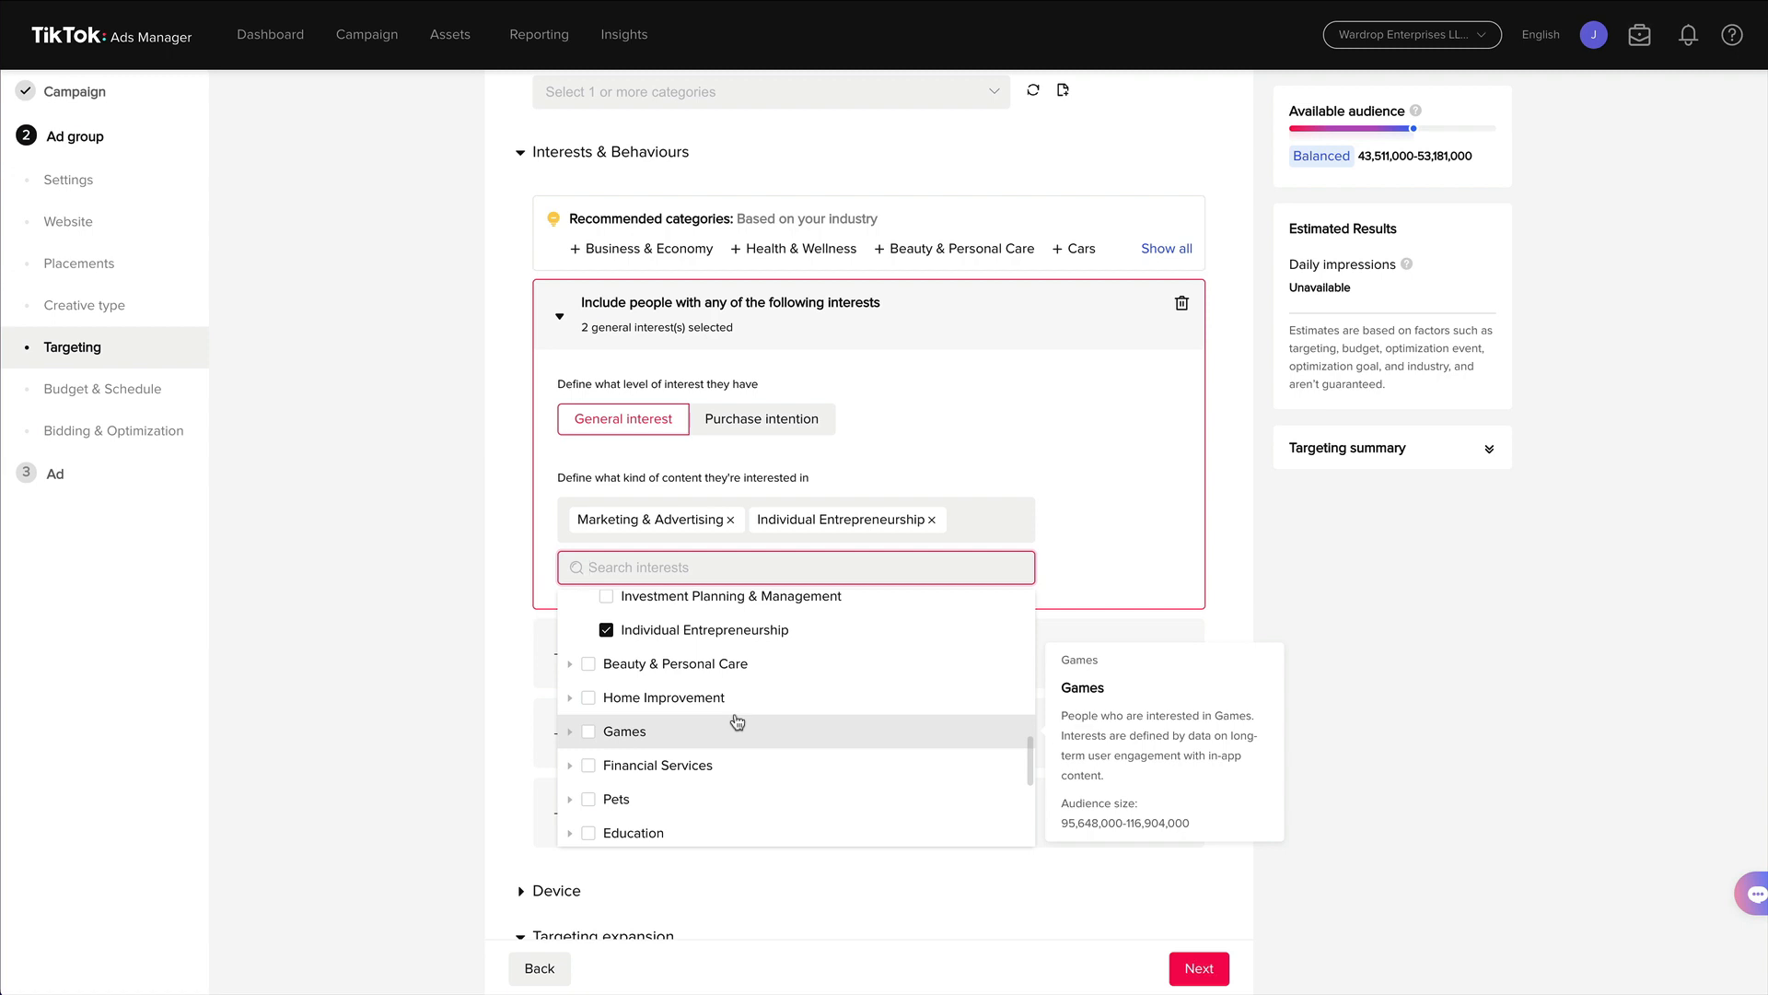
{"action": "scroll", "coordinate": [733, 727], "scroll_direction": "down", "scroll_amount": 2}
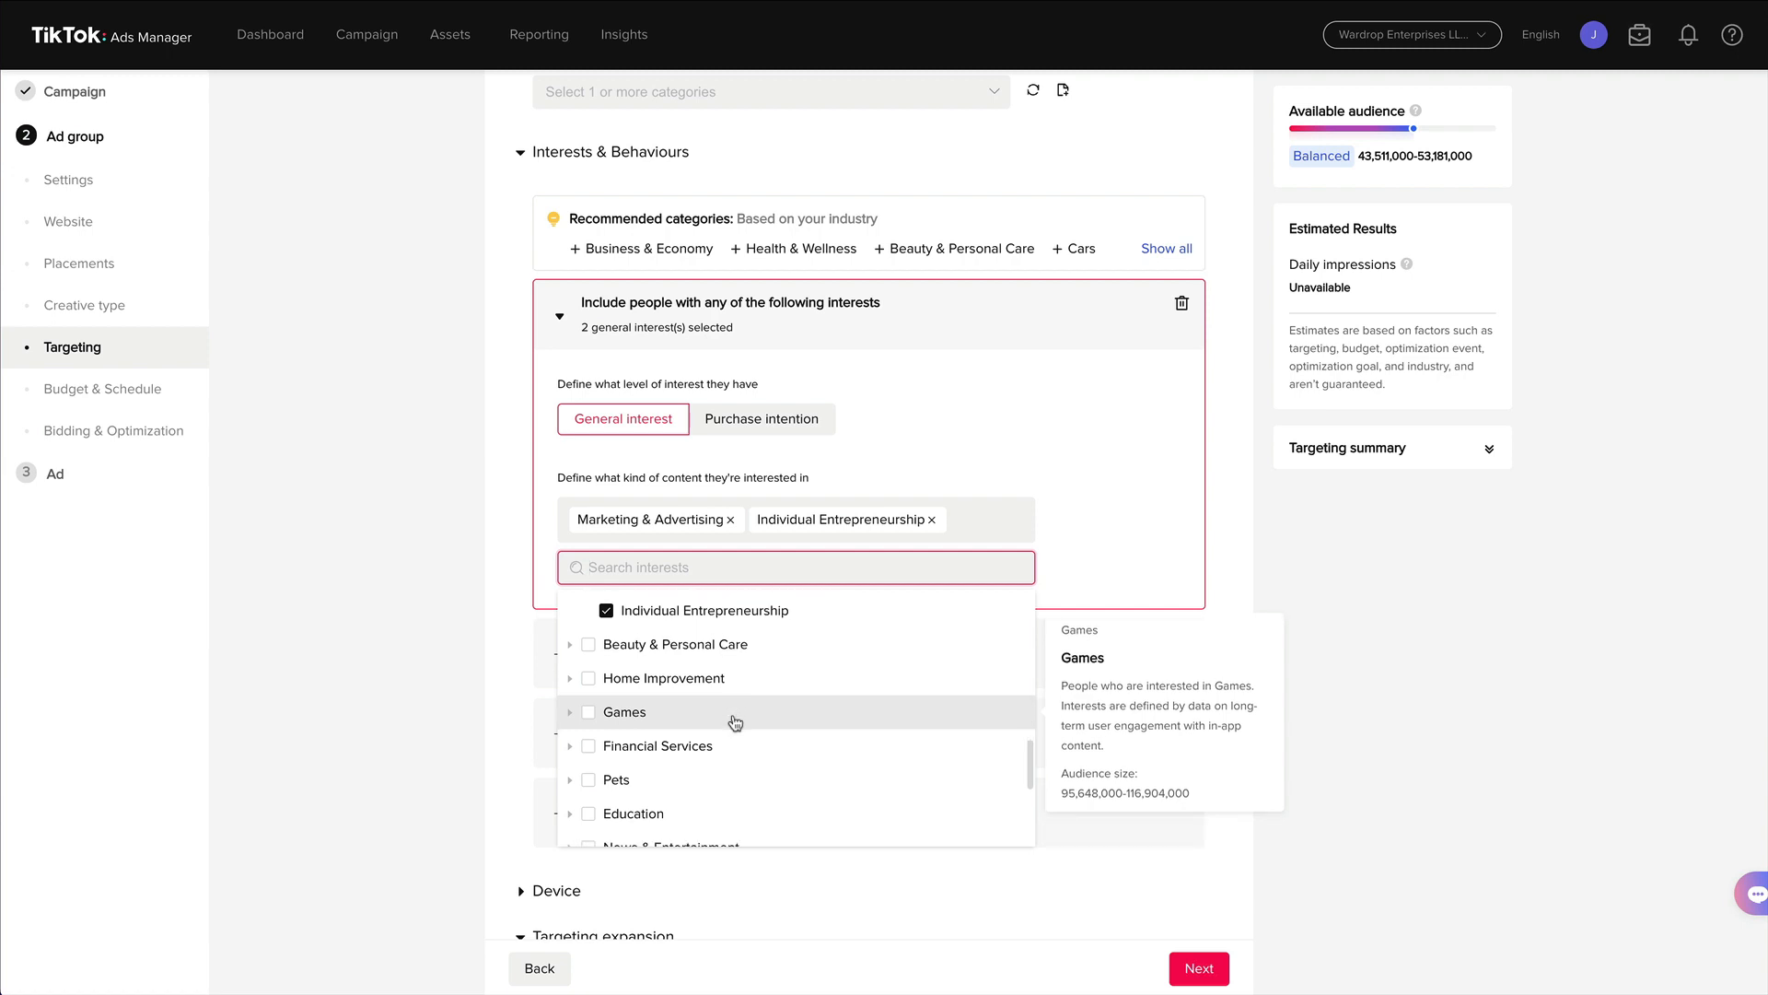
{"action": "left_click", "coordinate": [571, 764]}
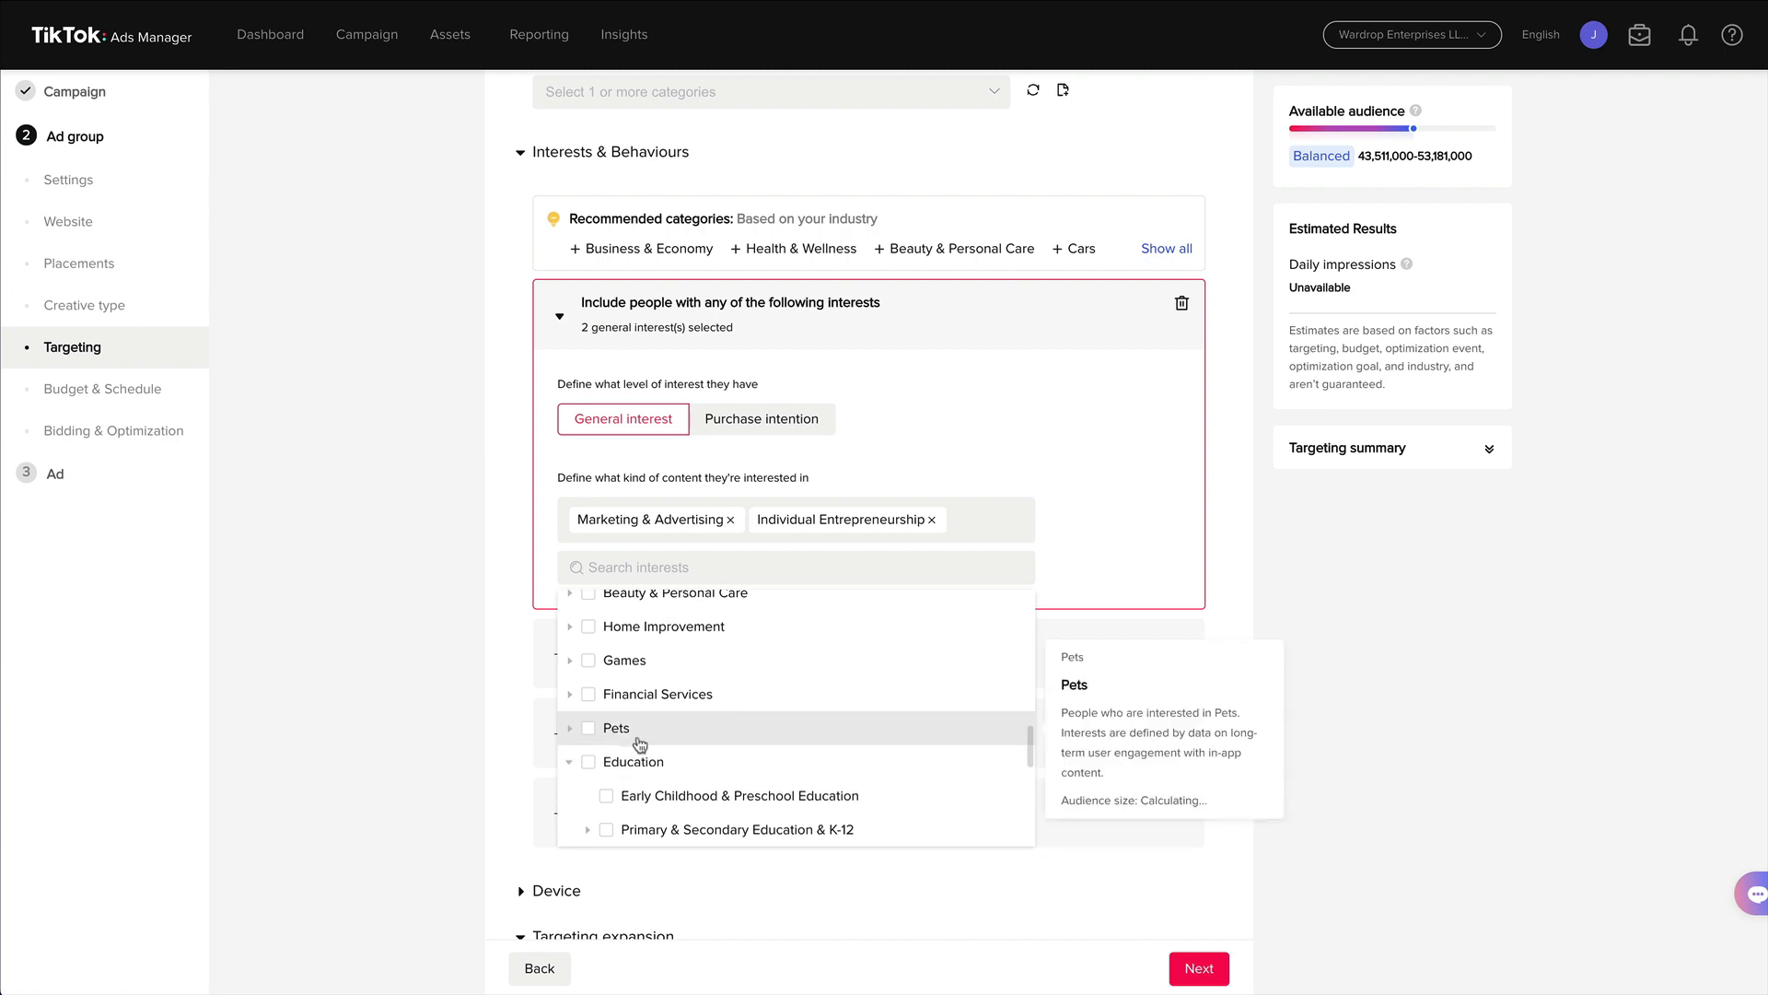
{"action": "scroll", "coordinate": [690, 734], "scroll_direction": "down", "scroll_amount": 3}
{"action": "scroll", "coordinate": [692, 705], "scroll_direction": "down", "scroll_amount": 3}
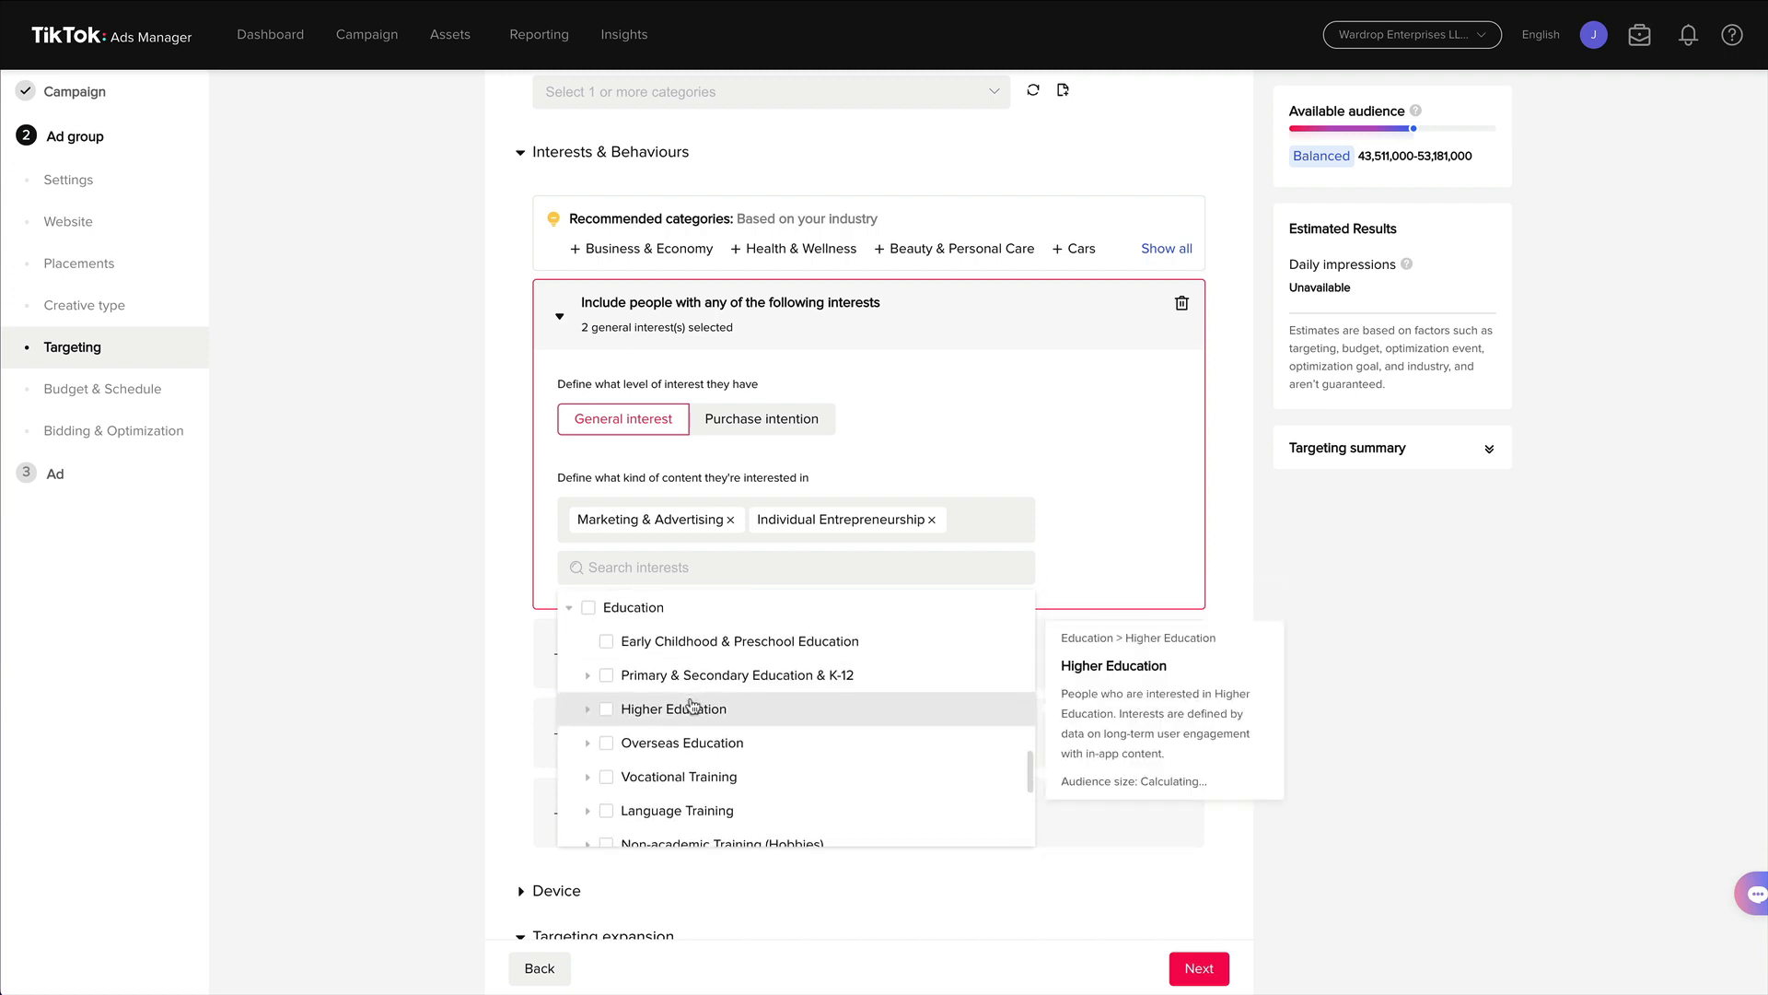
{"action": "scroll", "coordinate": [693, 704], "scroll_direction": "down", "scroll_amount": 3}
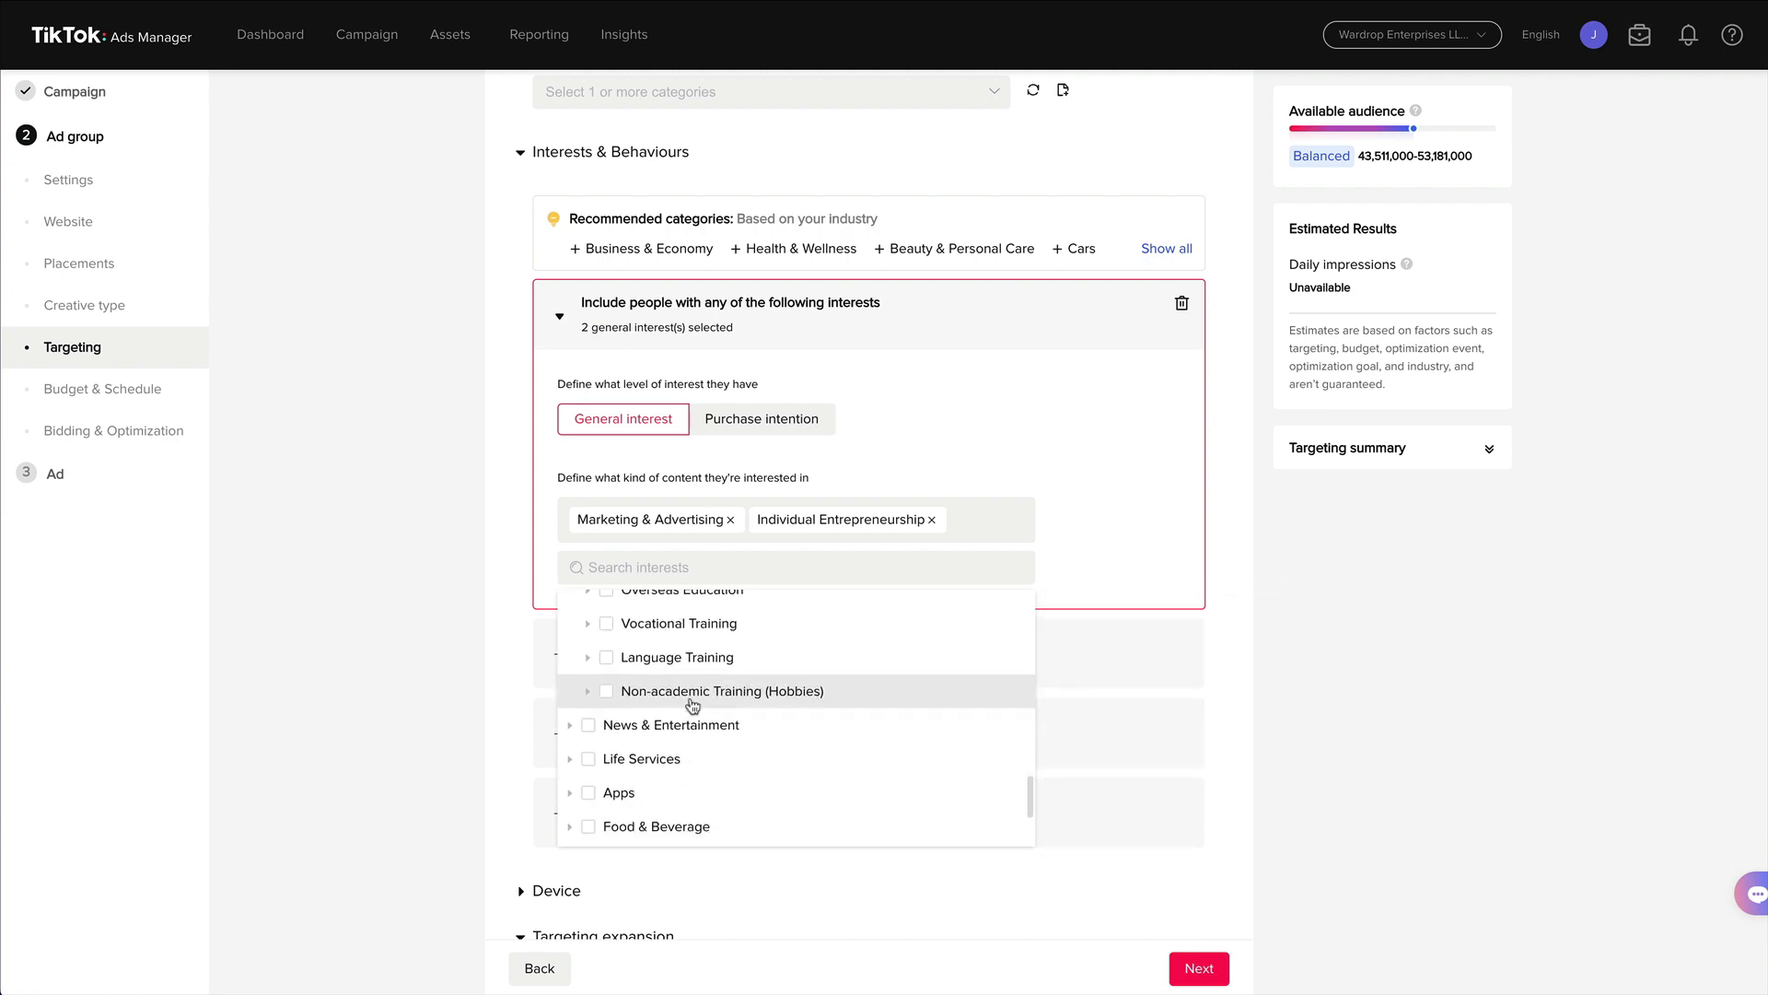
{"action": "scroll", "coordinate": [692, 704], "scroll_direction": "down", "scroll_amount": 2}
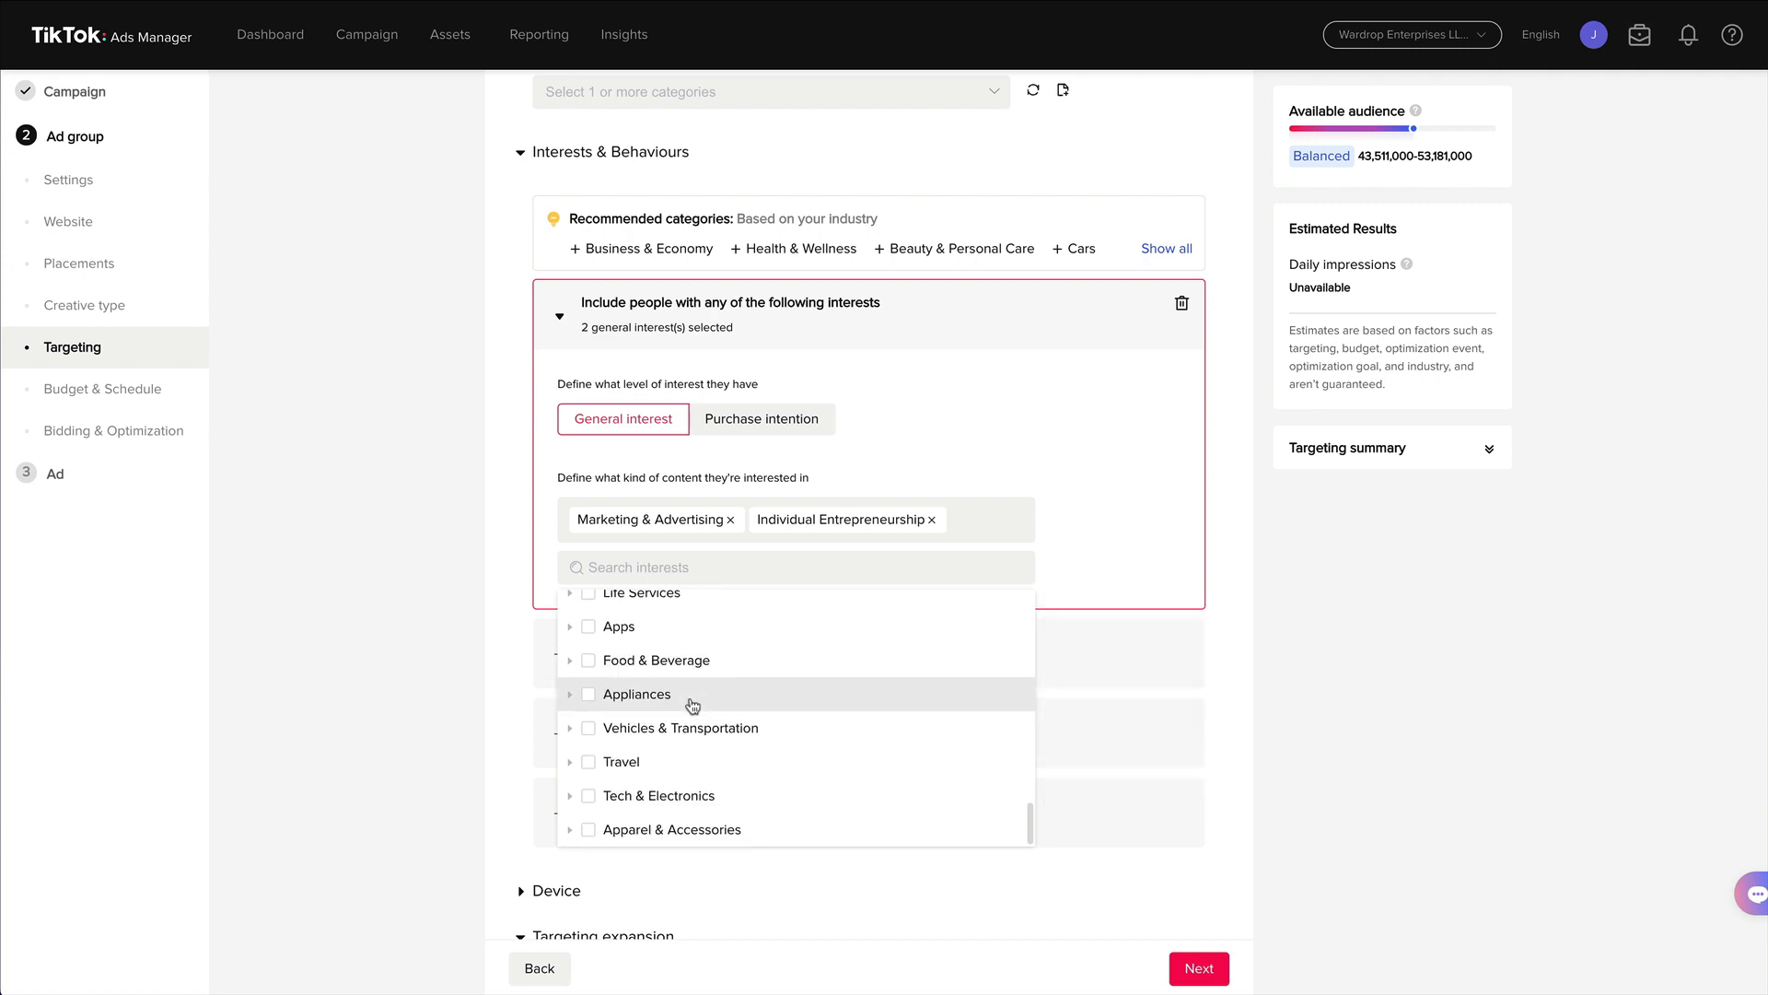
{"action": "left_click", "coordinate": [570, 798]}
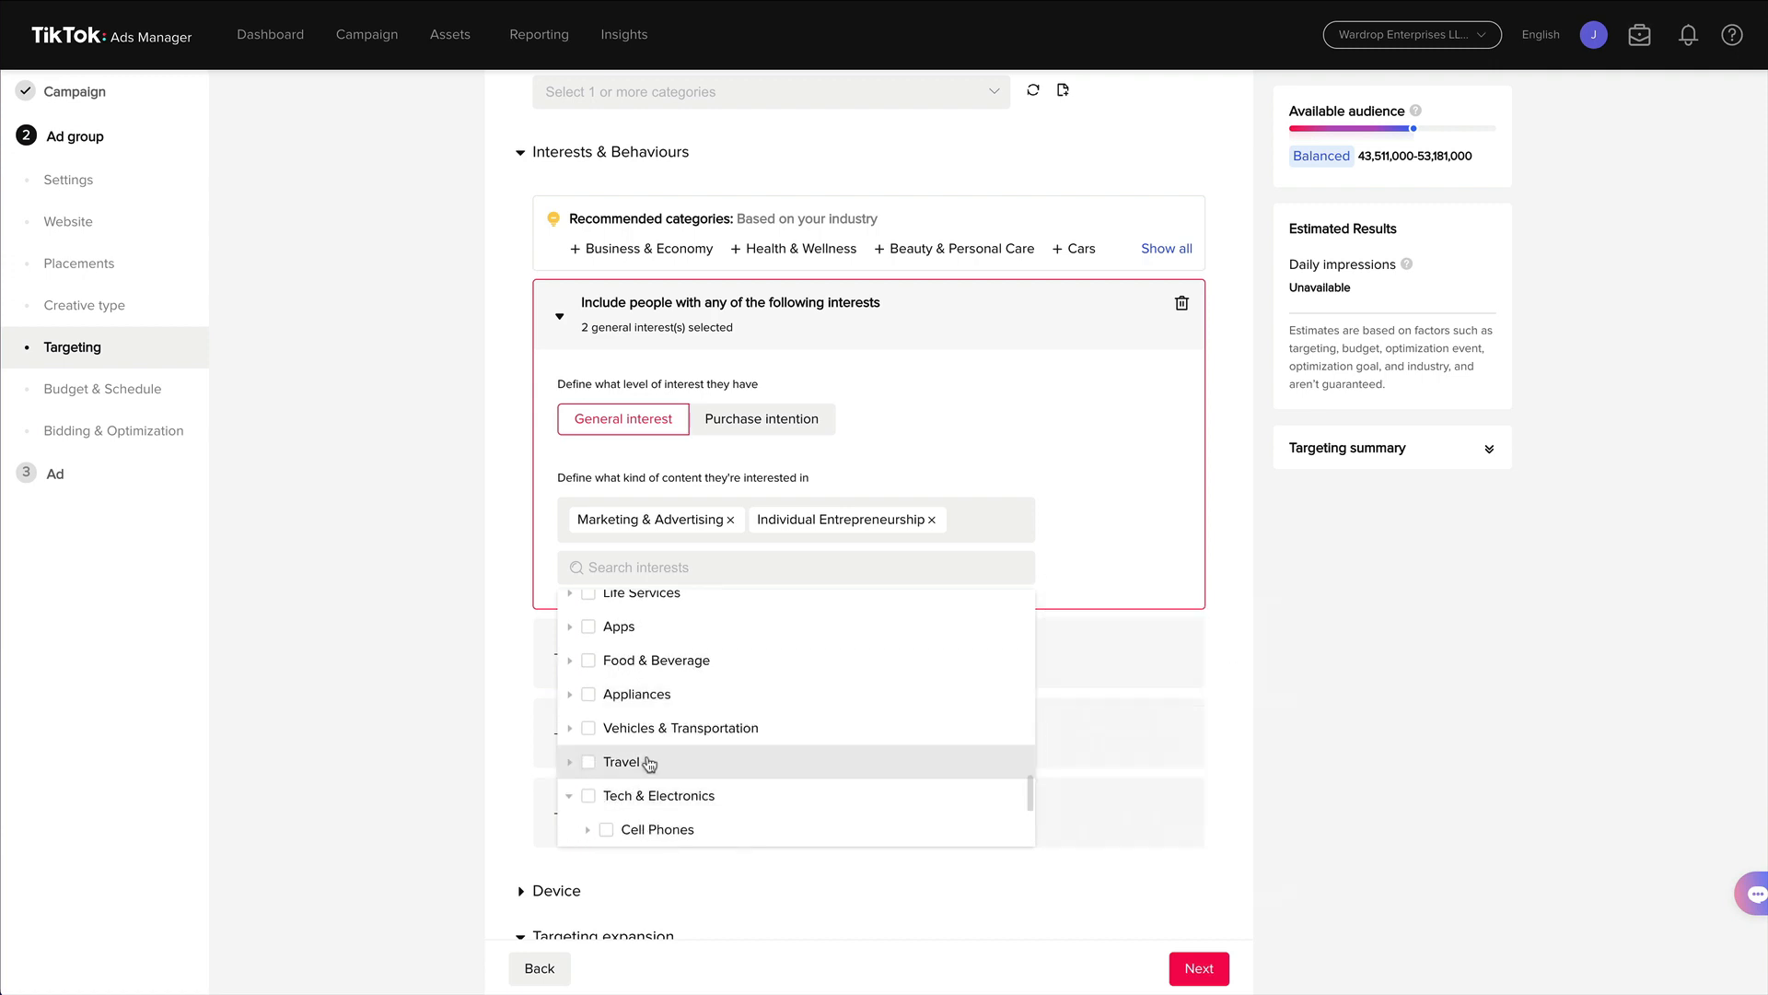
{"action": "scroll", "coordinate": [747, 727], "scroll_direction": "down", "scroll_amount": 2}
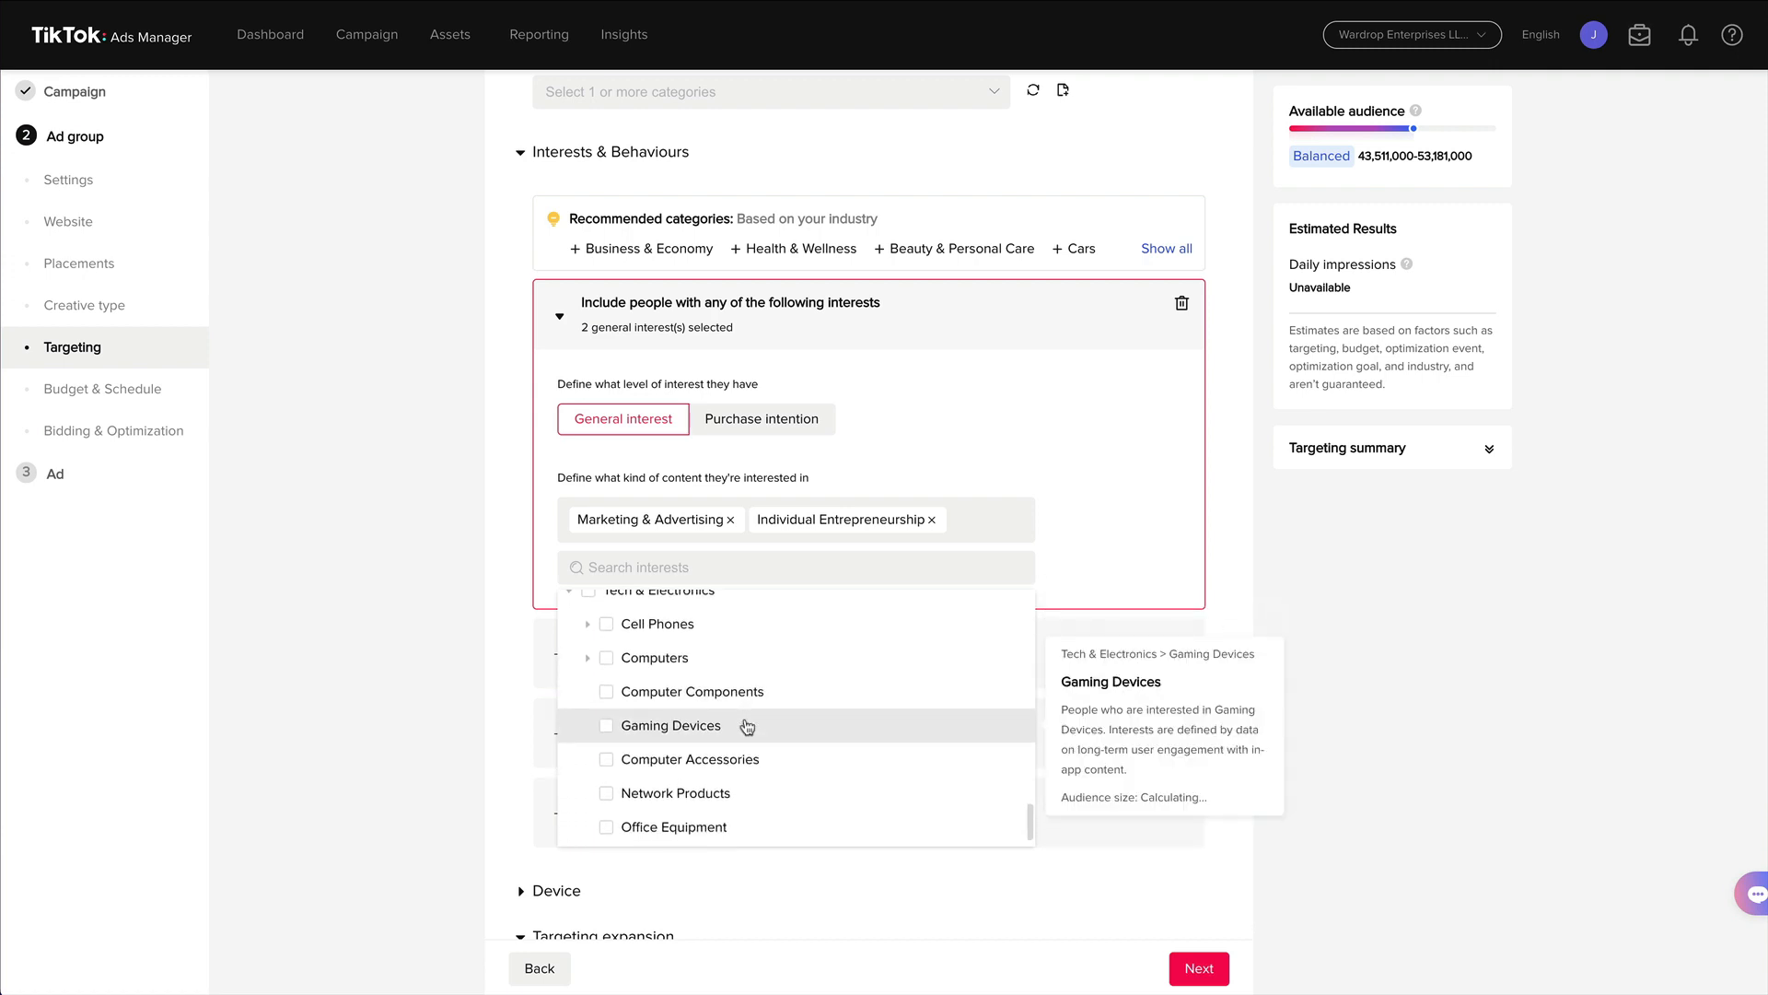
{"action": "scroll", "coordinate": [747, 727], "scroll_direction": "up", "scroll_amount": 8}
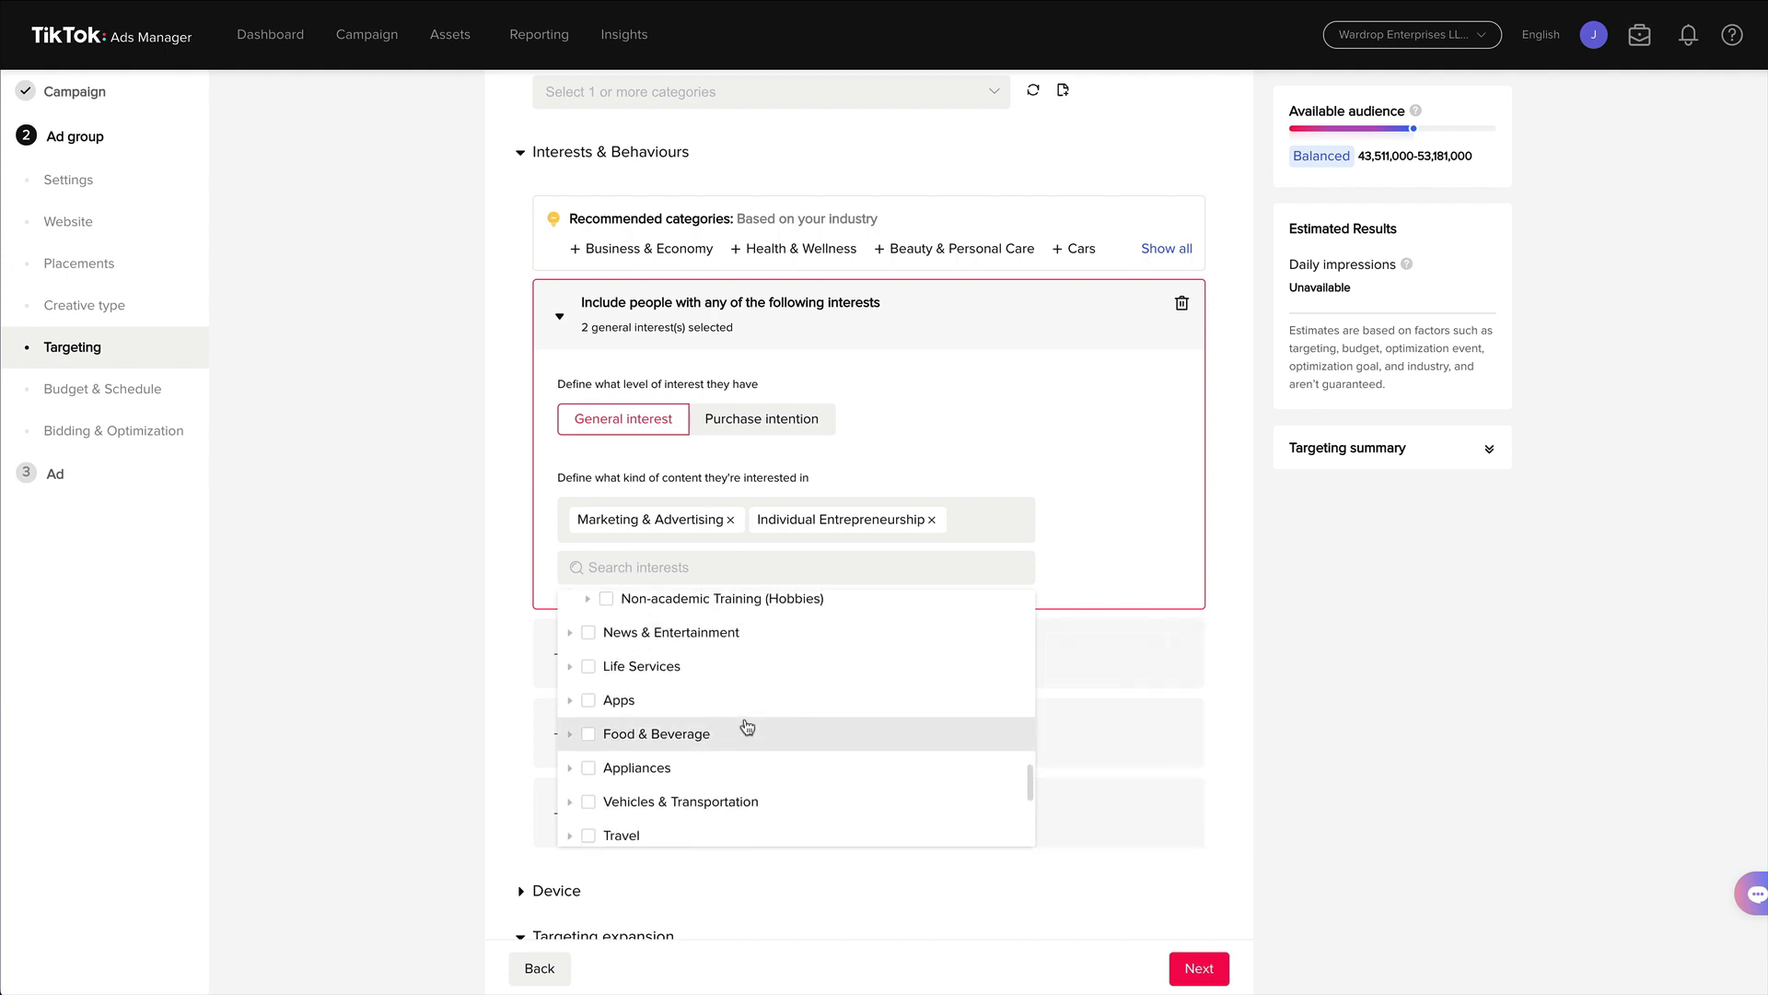
{"action": "scroll", "coordinate": [747, 727], "scroll_direction": "up", "scroll_amount": 3}
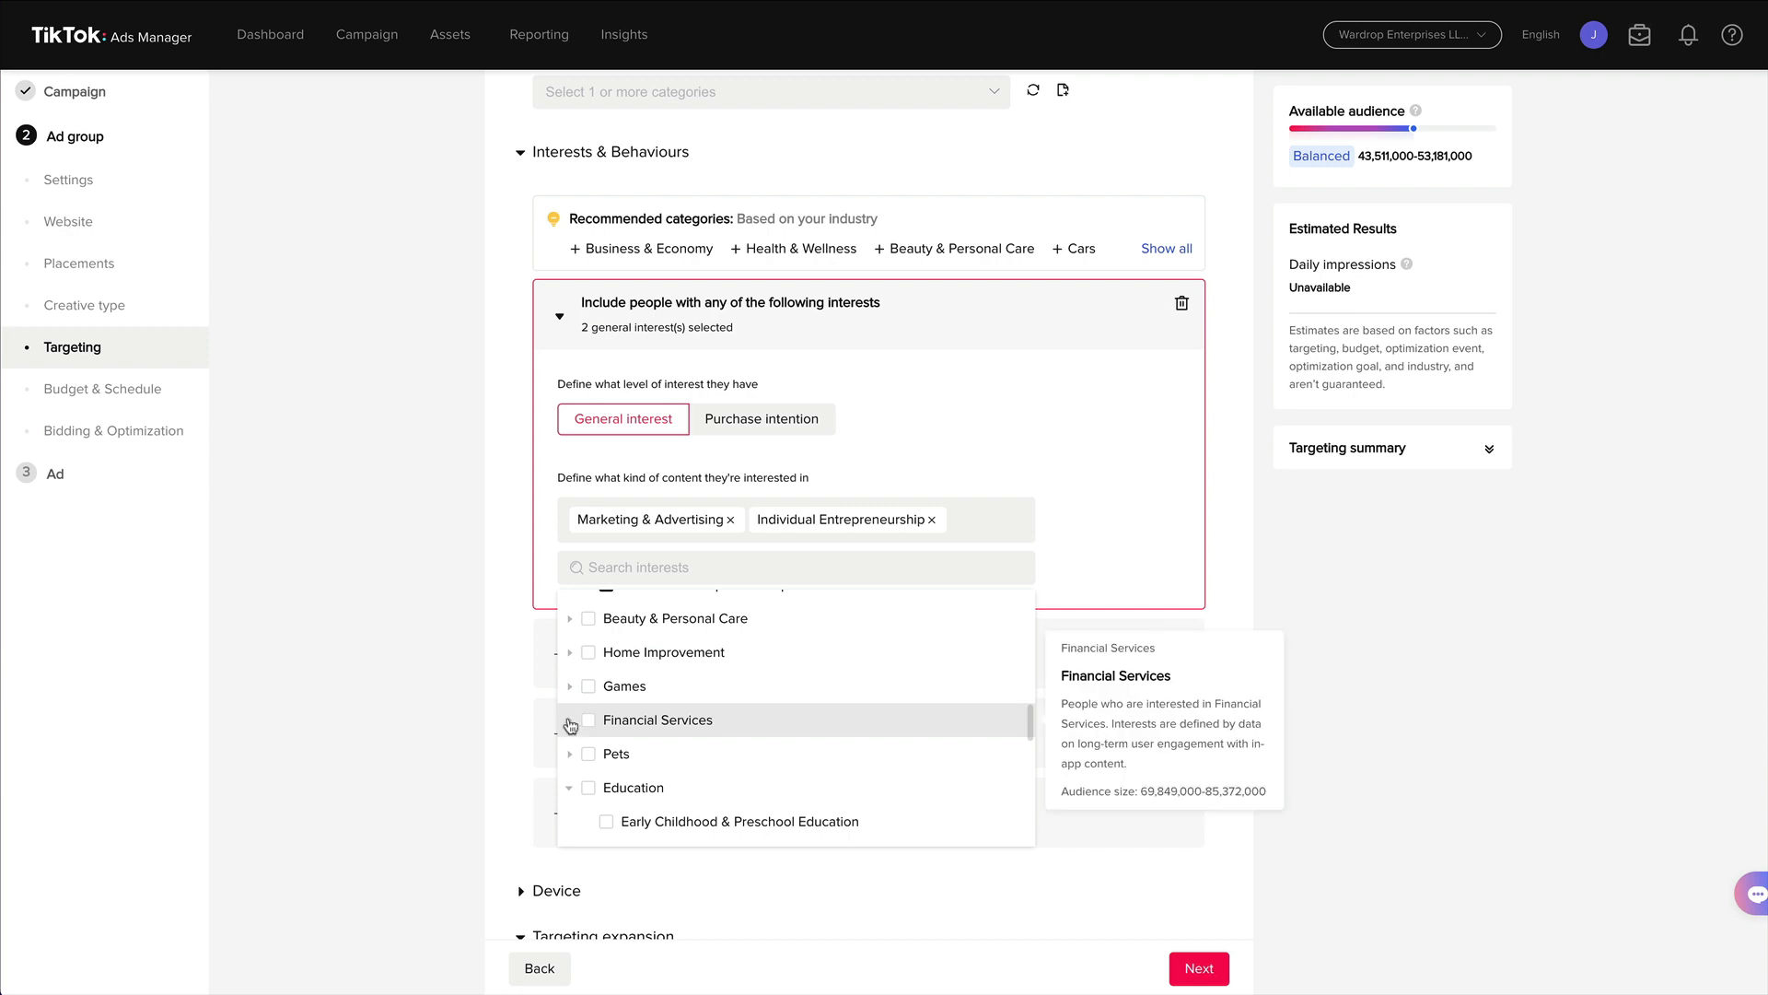
{"action": "left_click", "coordinate": [571, 726]}
{"action": "scroll", "coordinate": [700, 686], "scroll_direction": "down", "scroll_amount": 2}
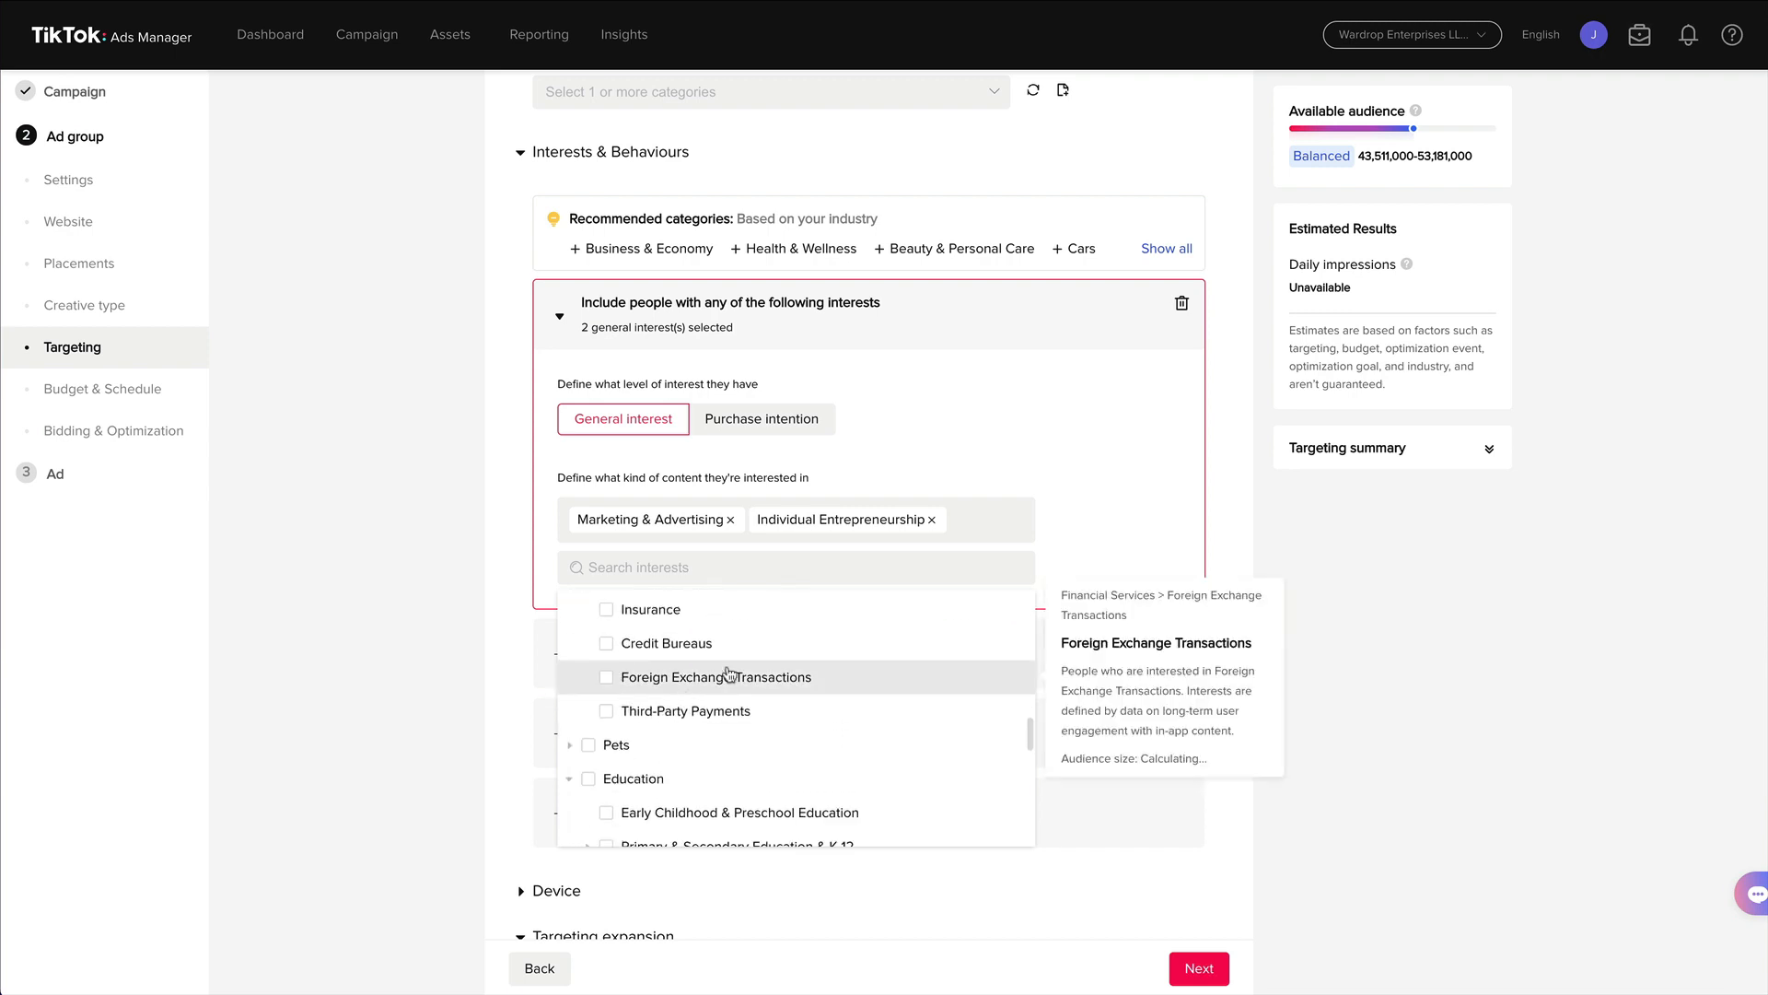
{"action": "scroll", "coordinate": [729, 673], "scroll_direction": "up", "scroll_amount": 4}
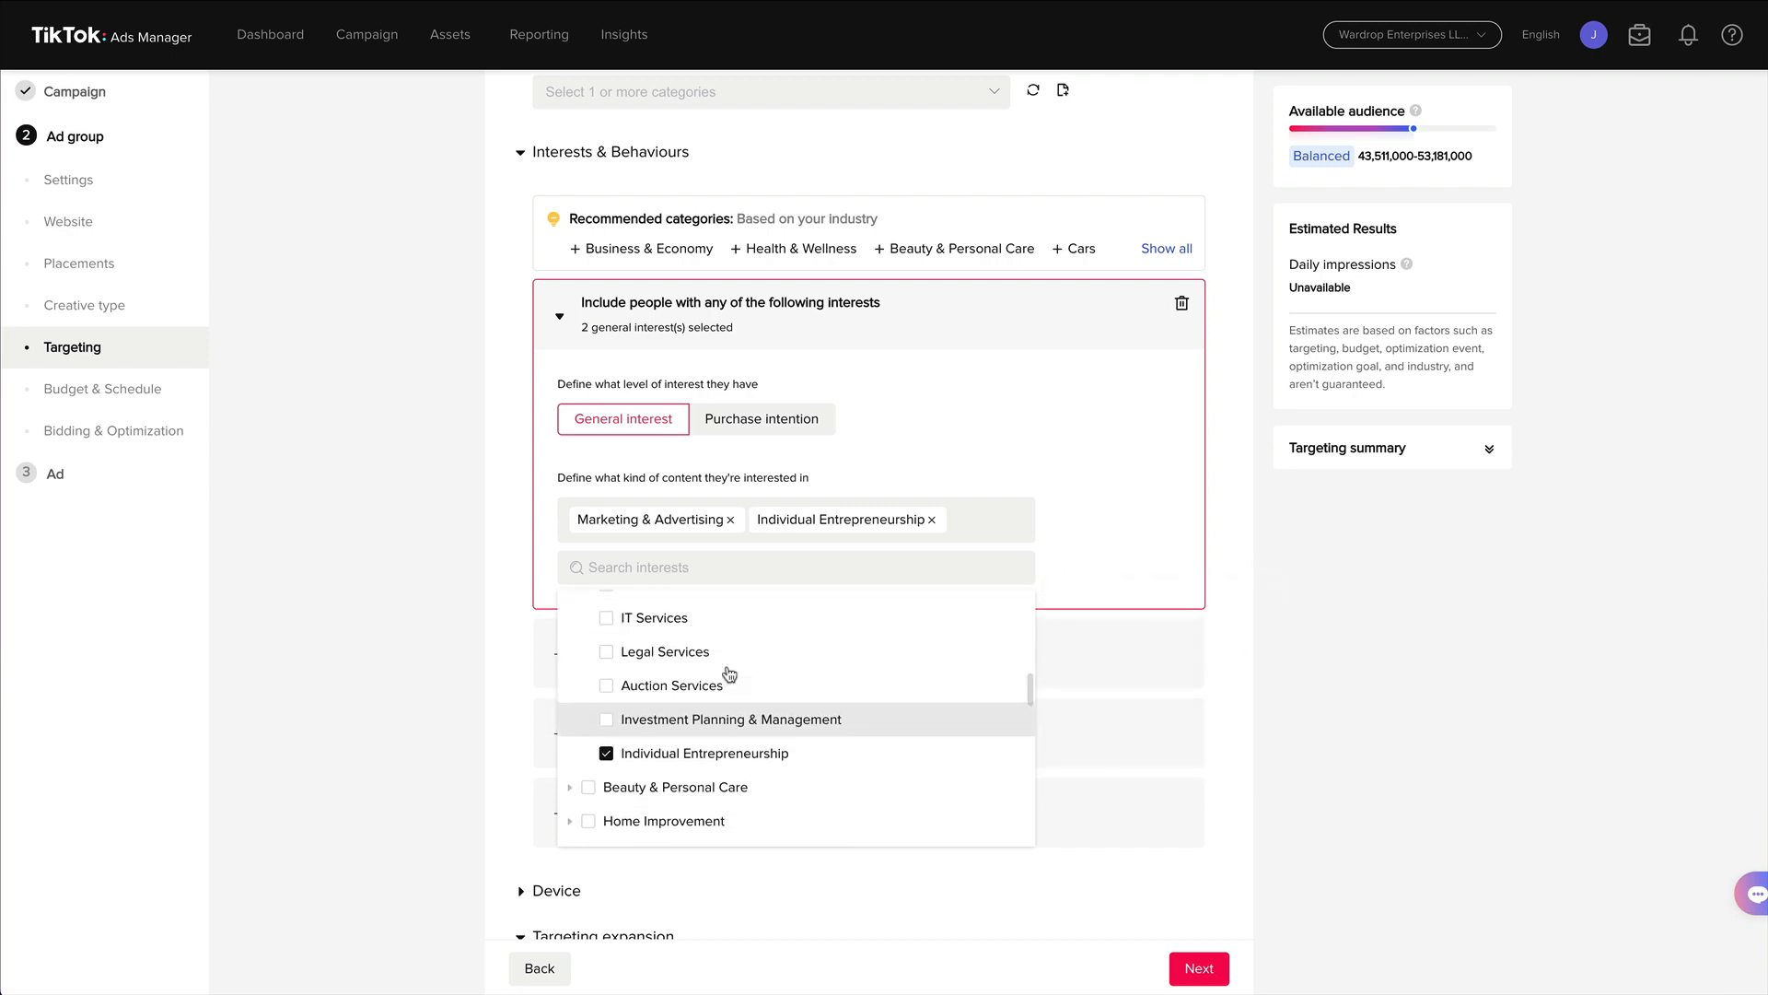
{"action": "scroll", "coordinate": [728, 682], "scroll_direction": "up", "scroll_amount": 4}
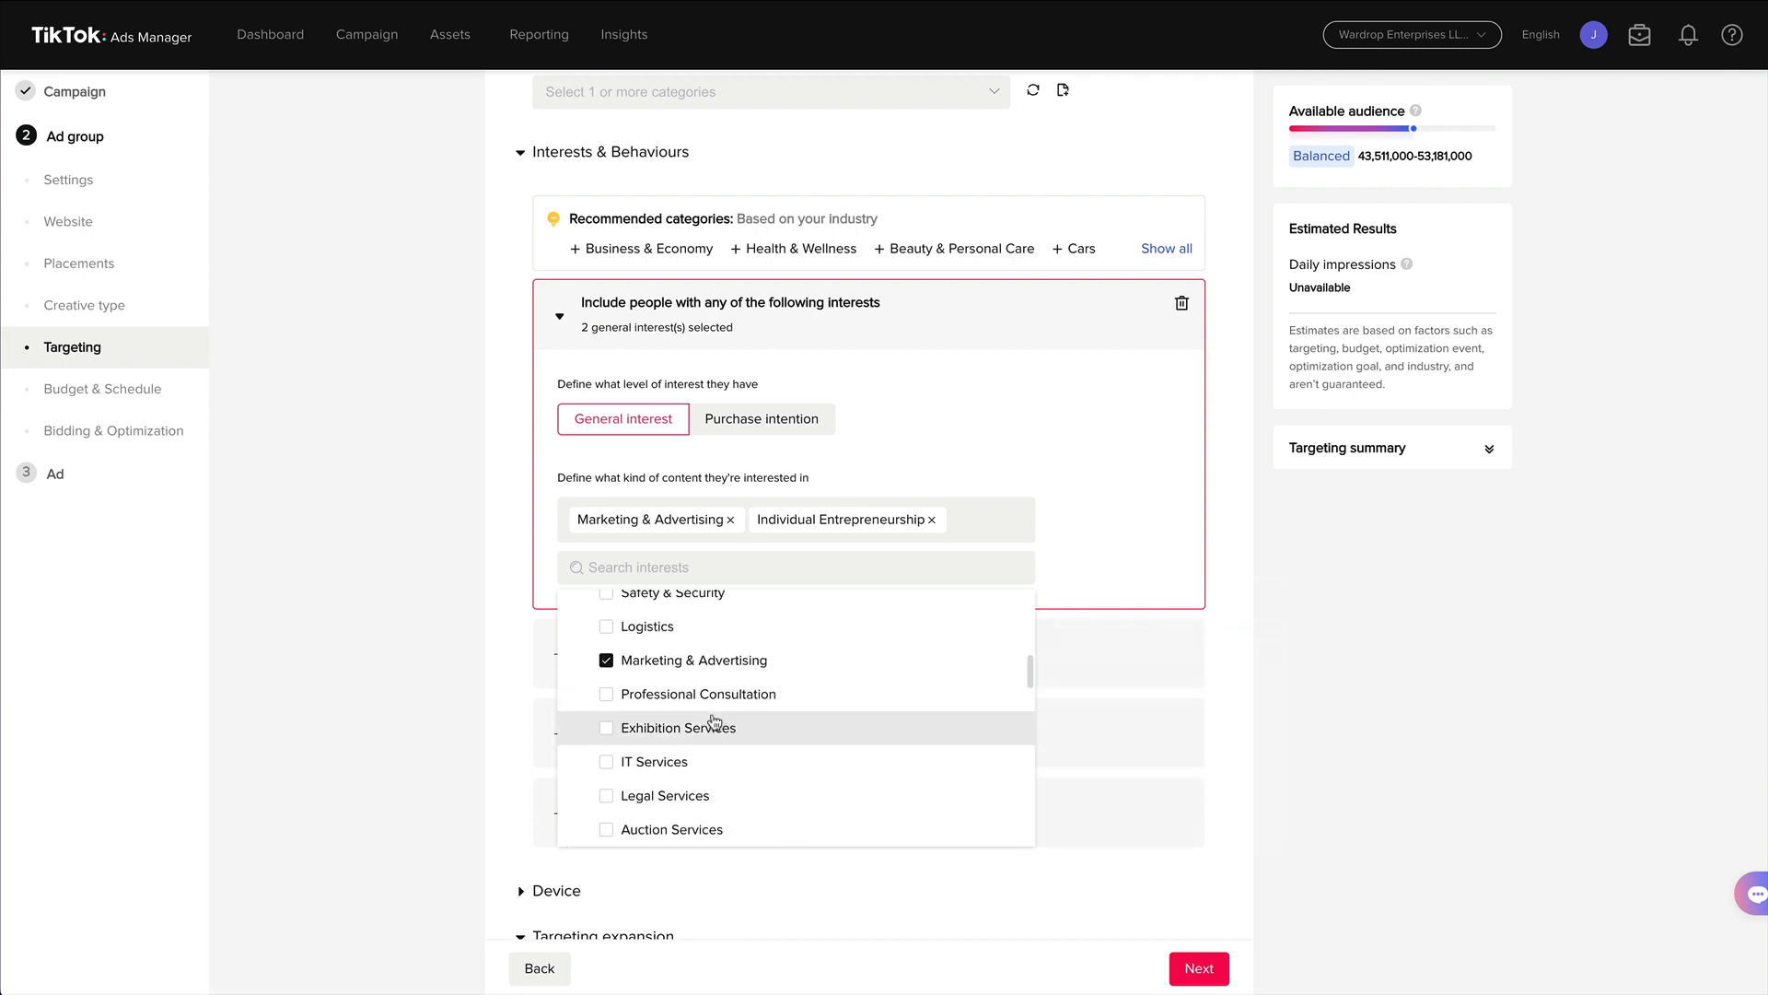
{"action": "mouse_move", "coordinate": [612, 728]}
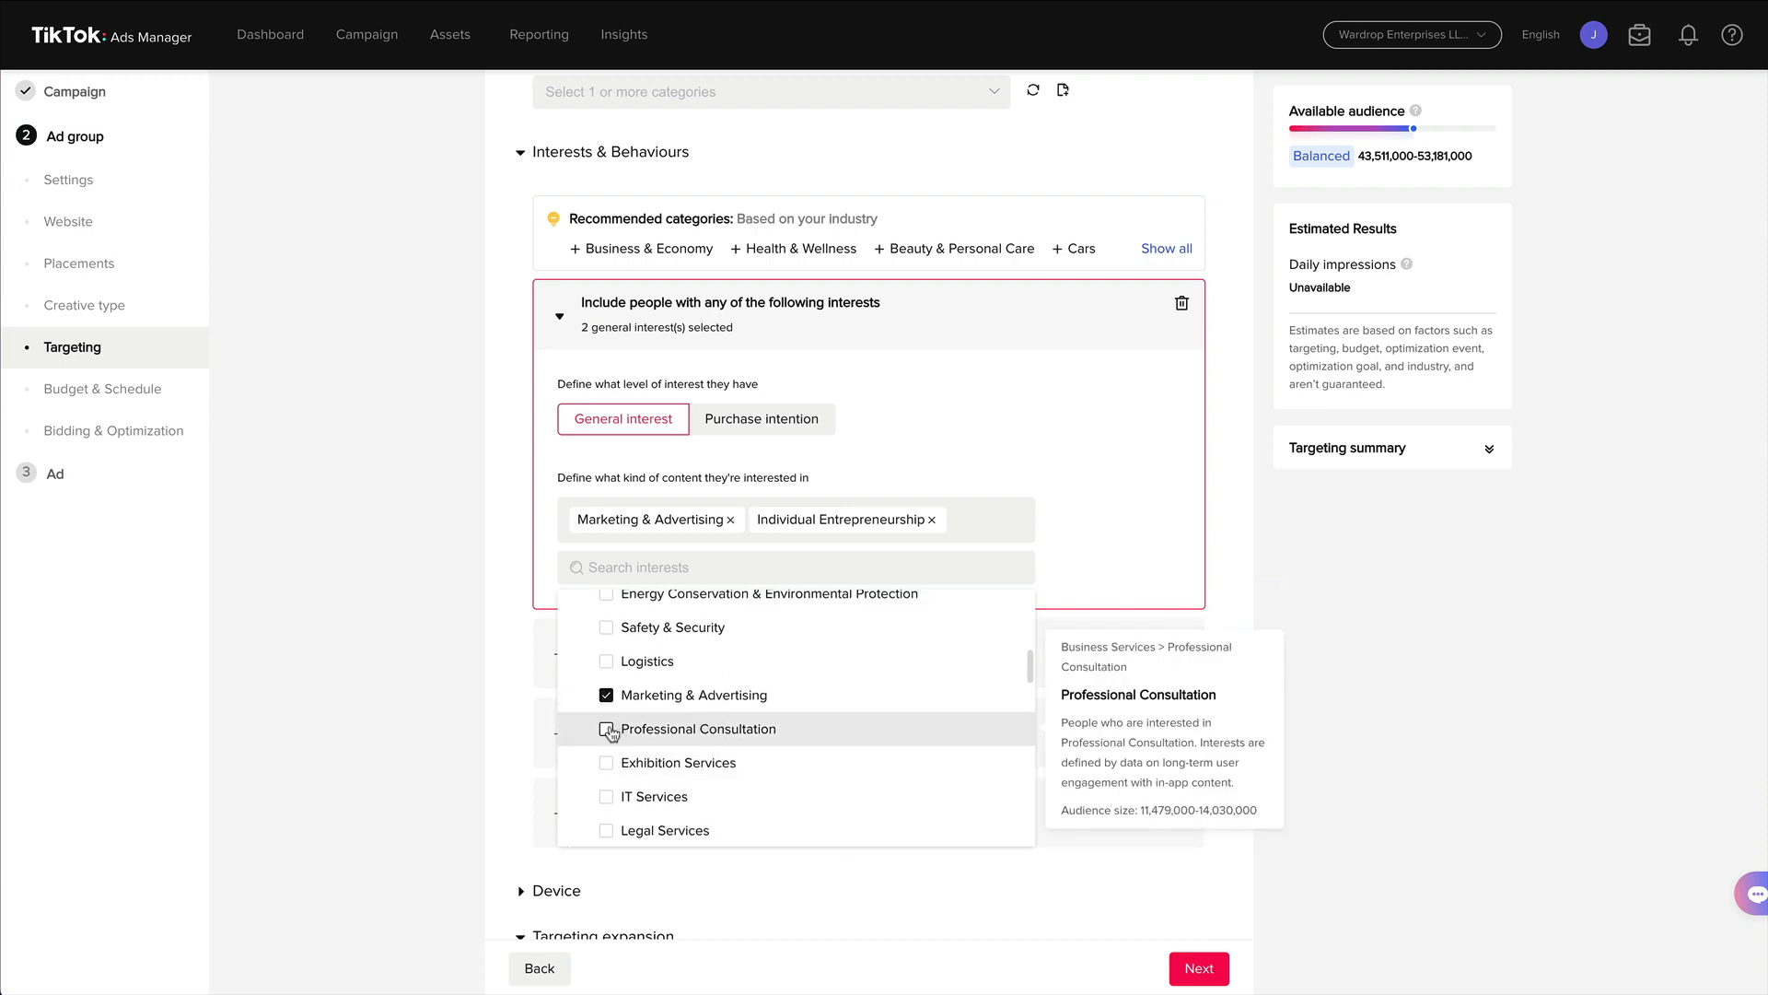
{"action": "scroll", "coordinate": [613, 733], "scroll_direction": "up", "scroll_amount": 3}
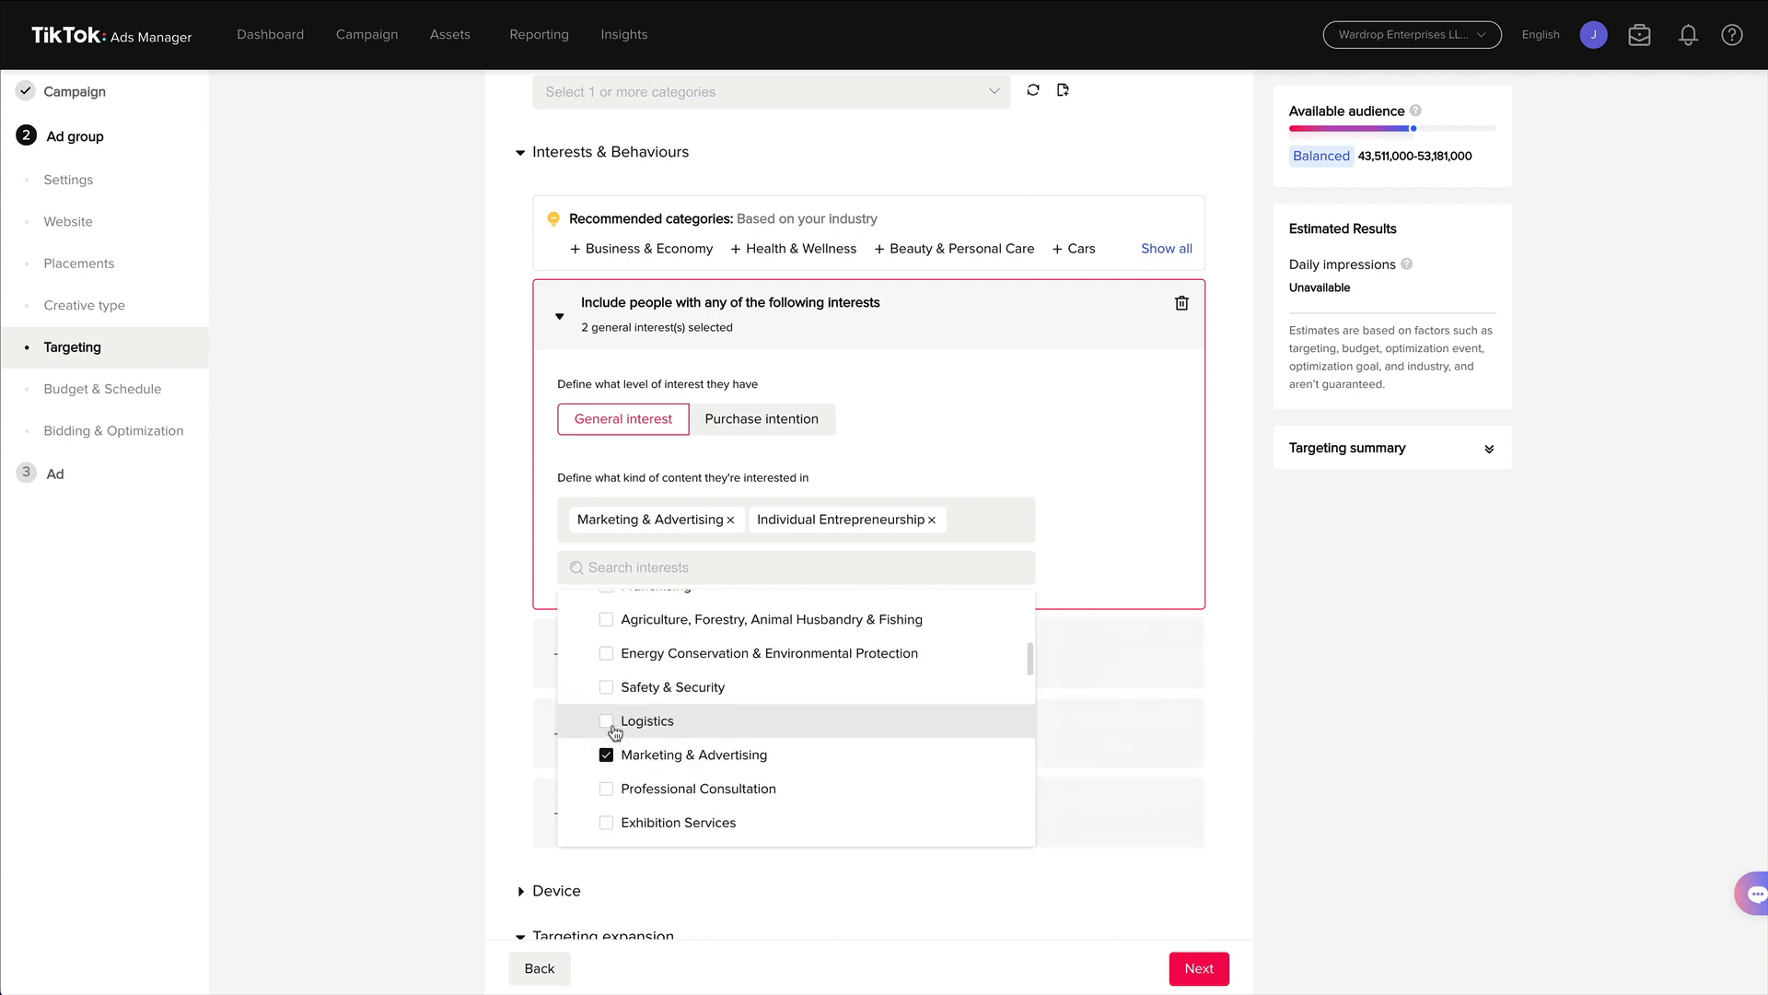
{"action": "scroll", "coordinate": [614, 732], "scroll_direction": "up", "scroll_amount": 3}
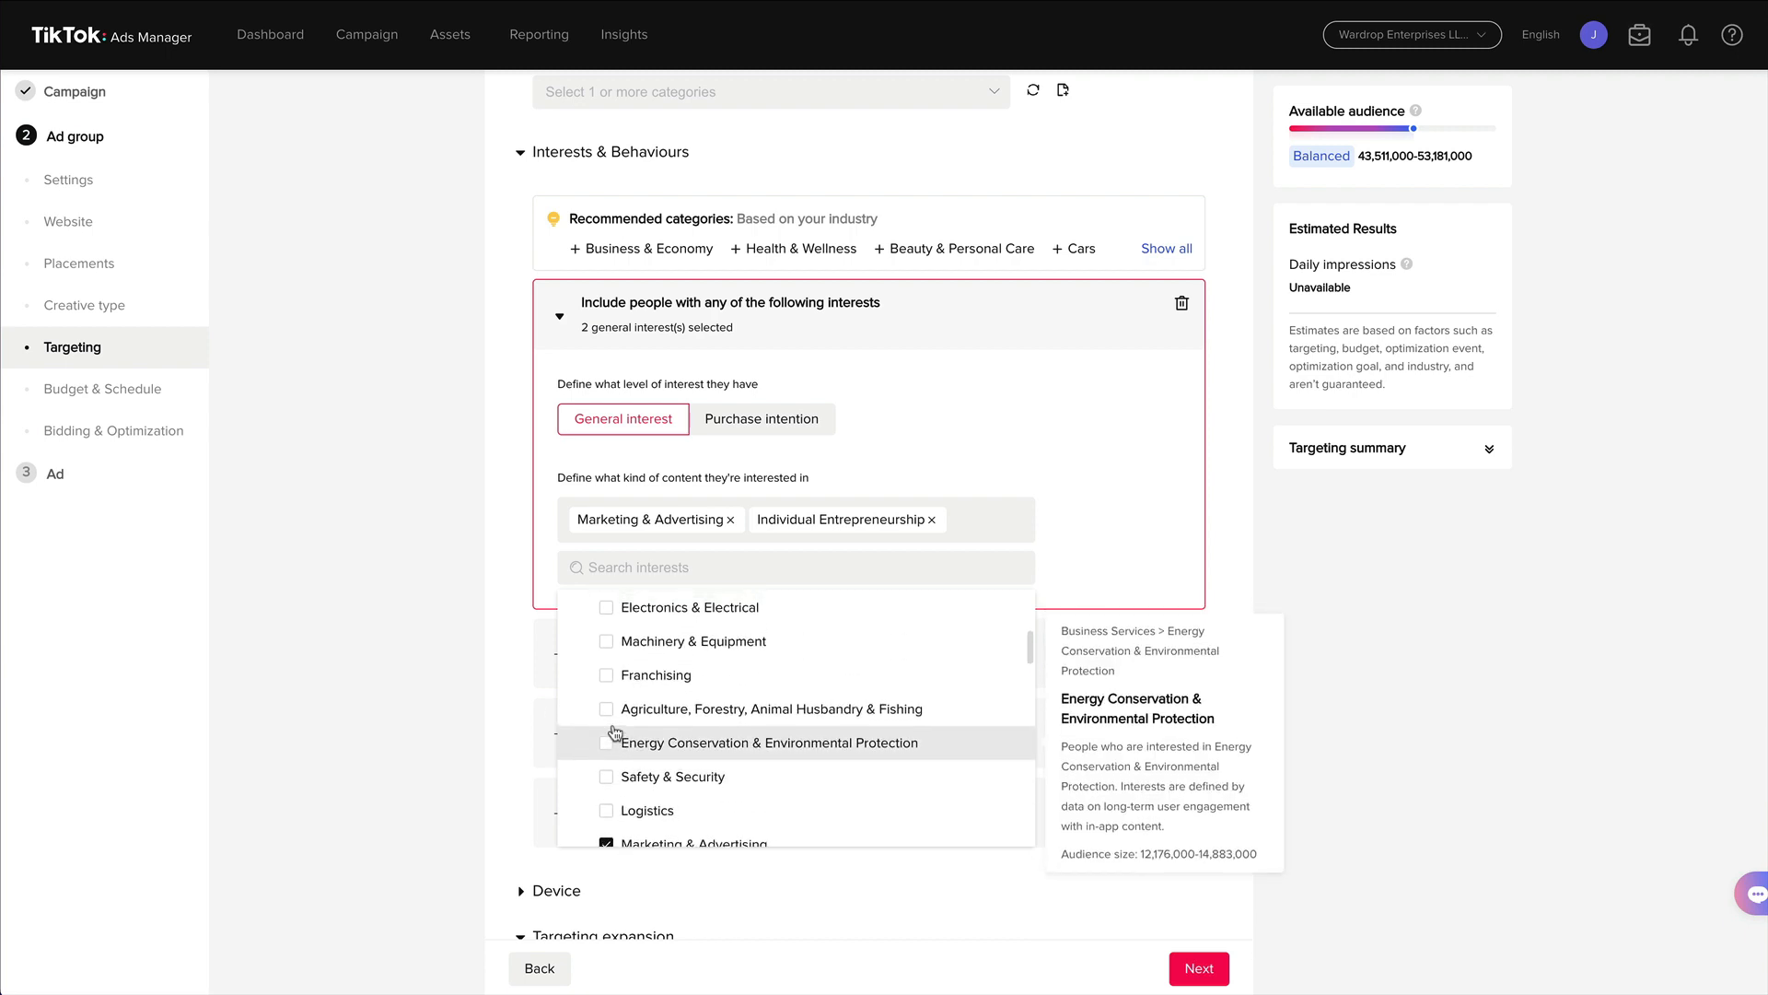
{"action": "left_click", "coordinate": [1362, 599]}
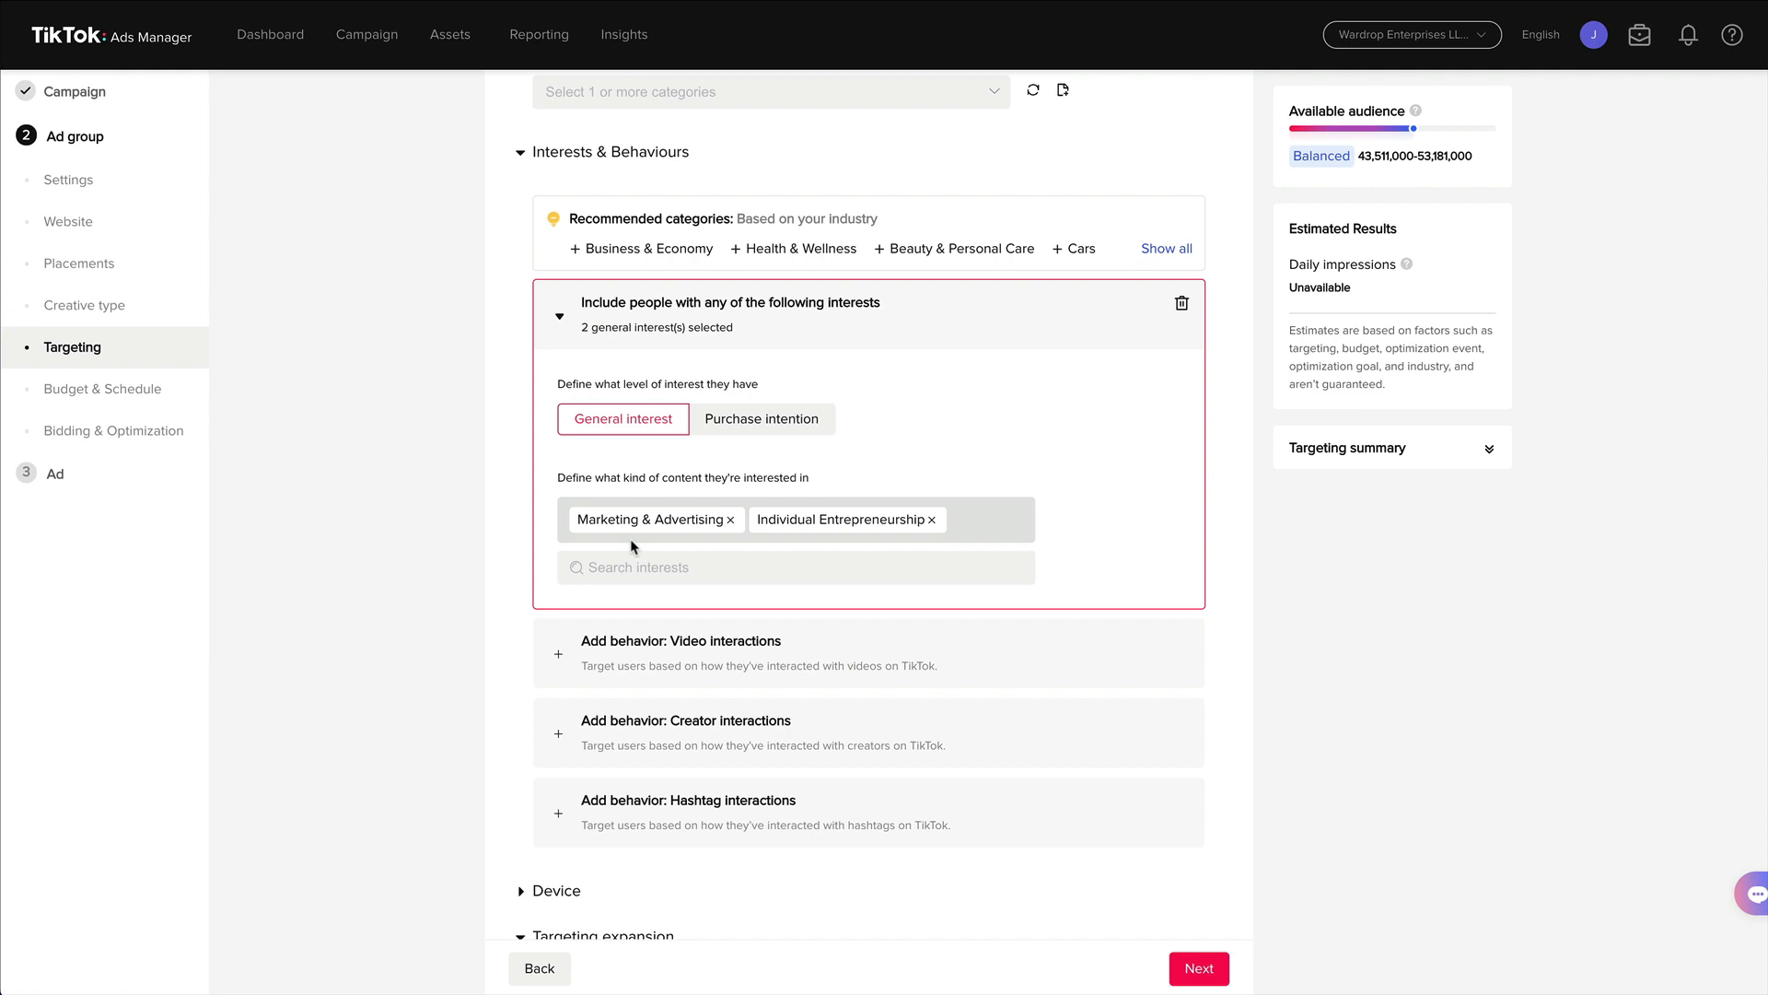
Narrow the age targeting to only 18-24 and 25-34.
{"action": "scroll", "coordinate": [470, 534], "scroll_direction": "down", "scroll_amount": 3}
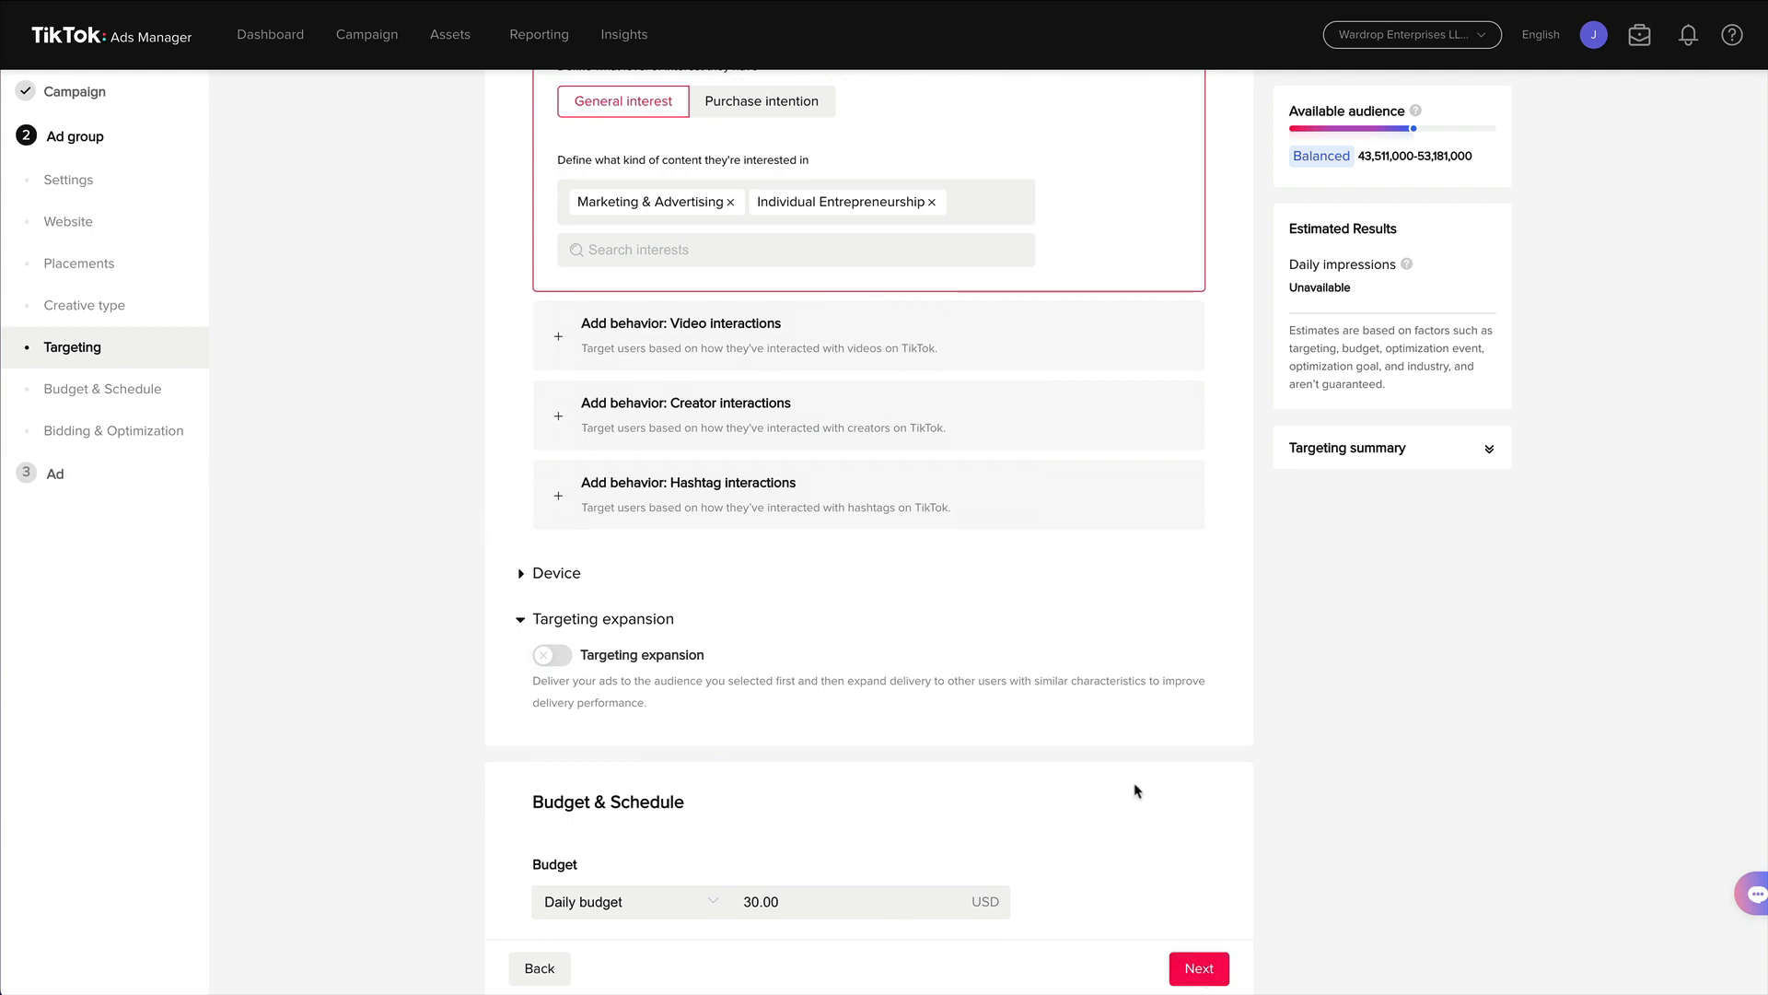
{"action": "scroll", "coordinate": [1138, 791], "scroll_direction": "up", "scroll_amount": 6}
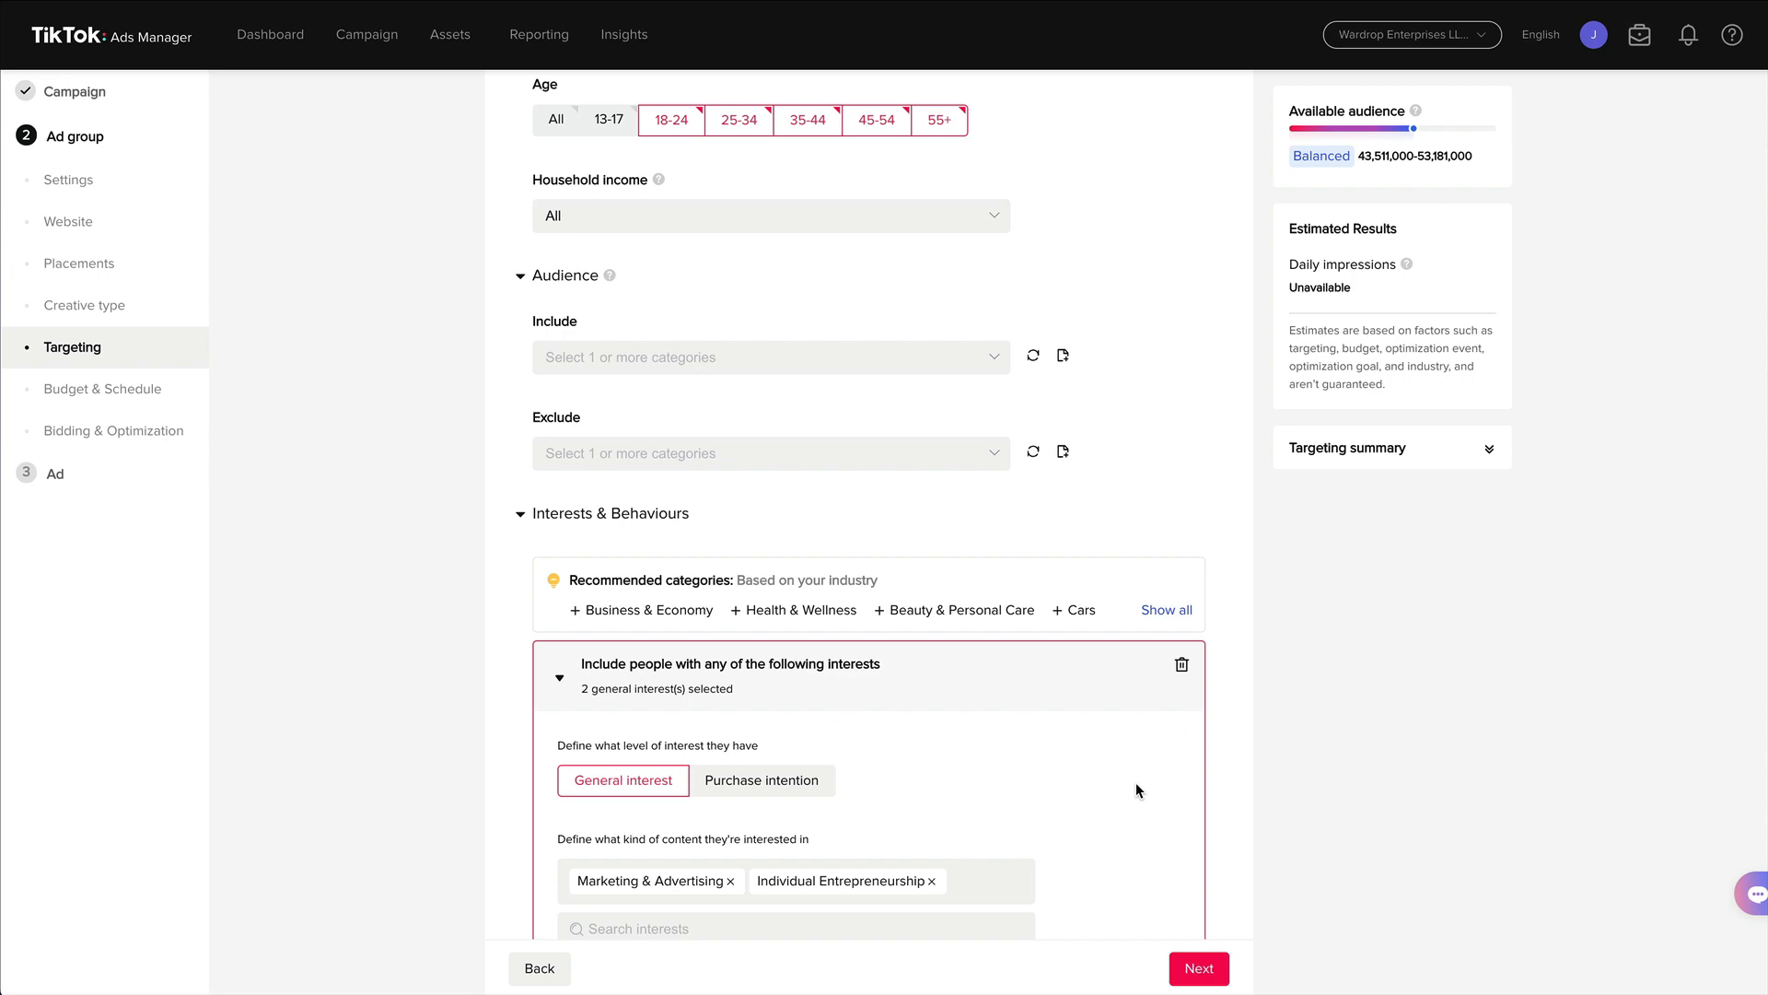
{"action": "scroll", "coordinate": [1351, 705], "scroll_direction": "down", "scroll_amount": 8}
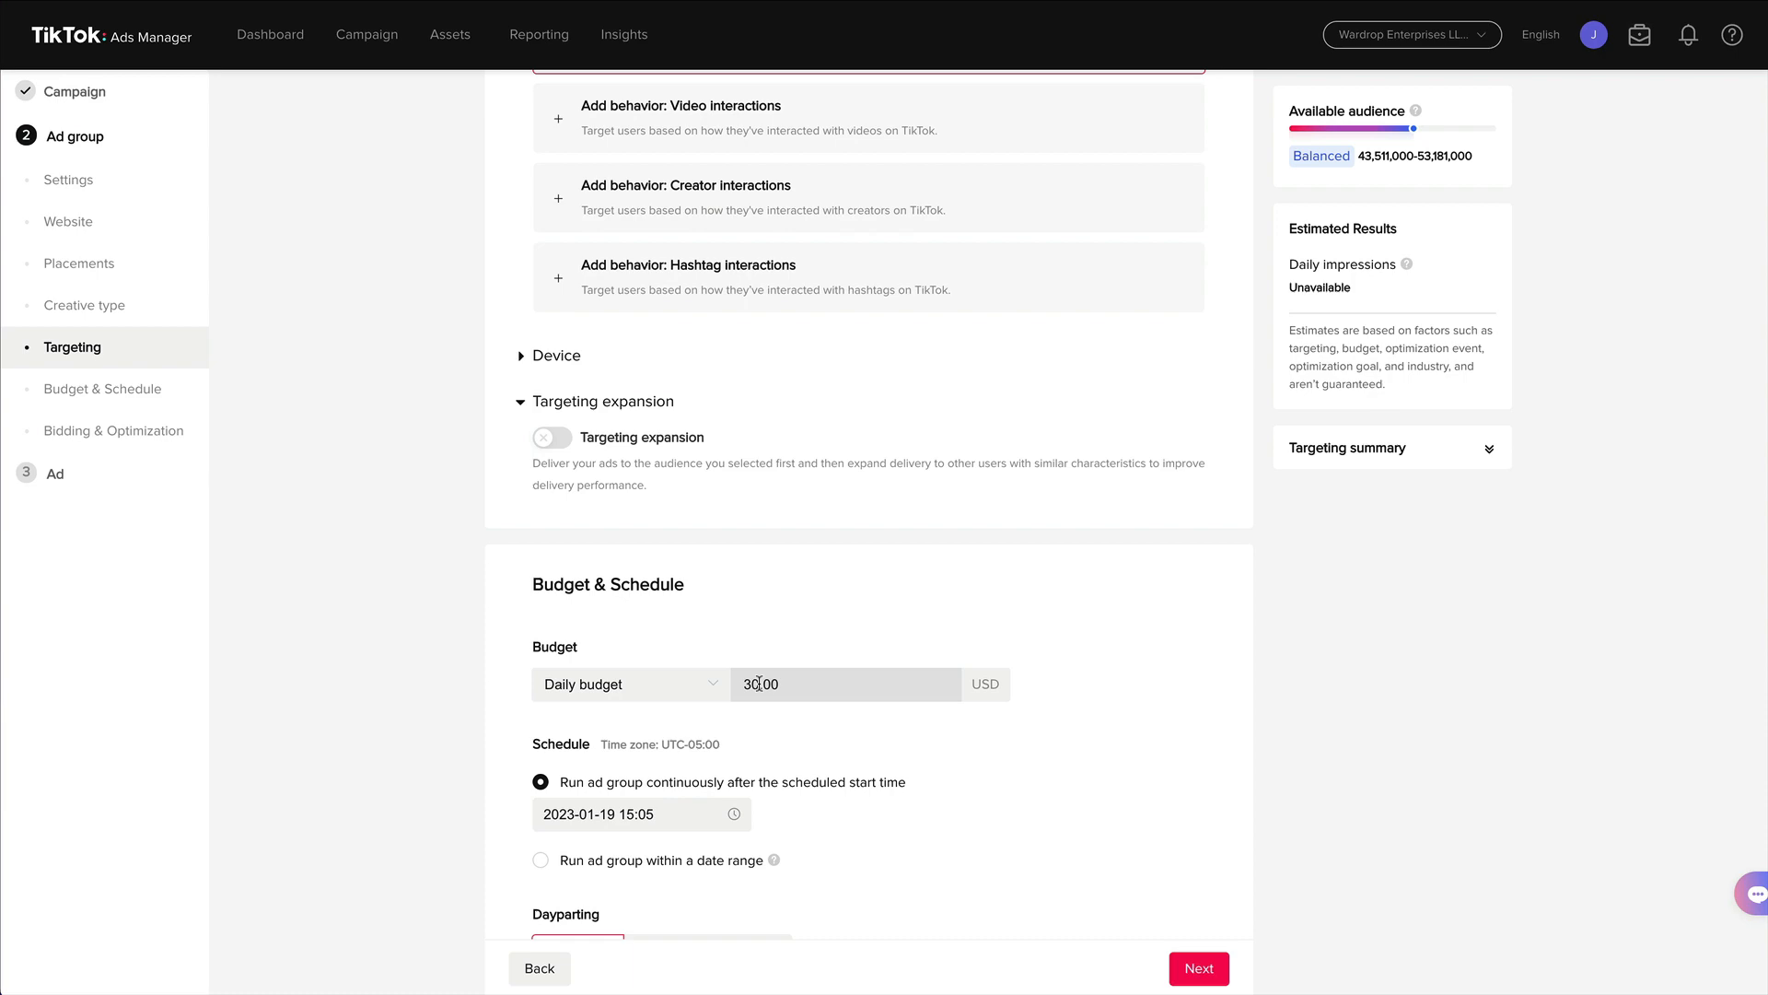
{"action": "scroll", "coordinate": [793, 645], "scroll_direction": "up", "scroll_amount": 10}
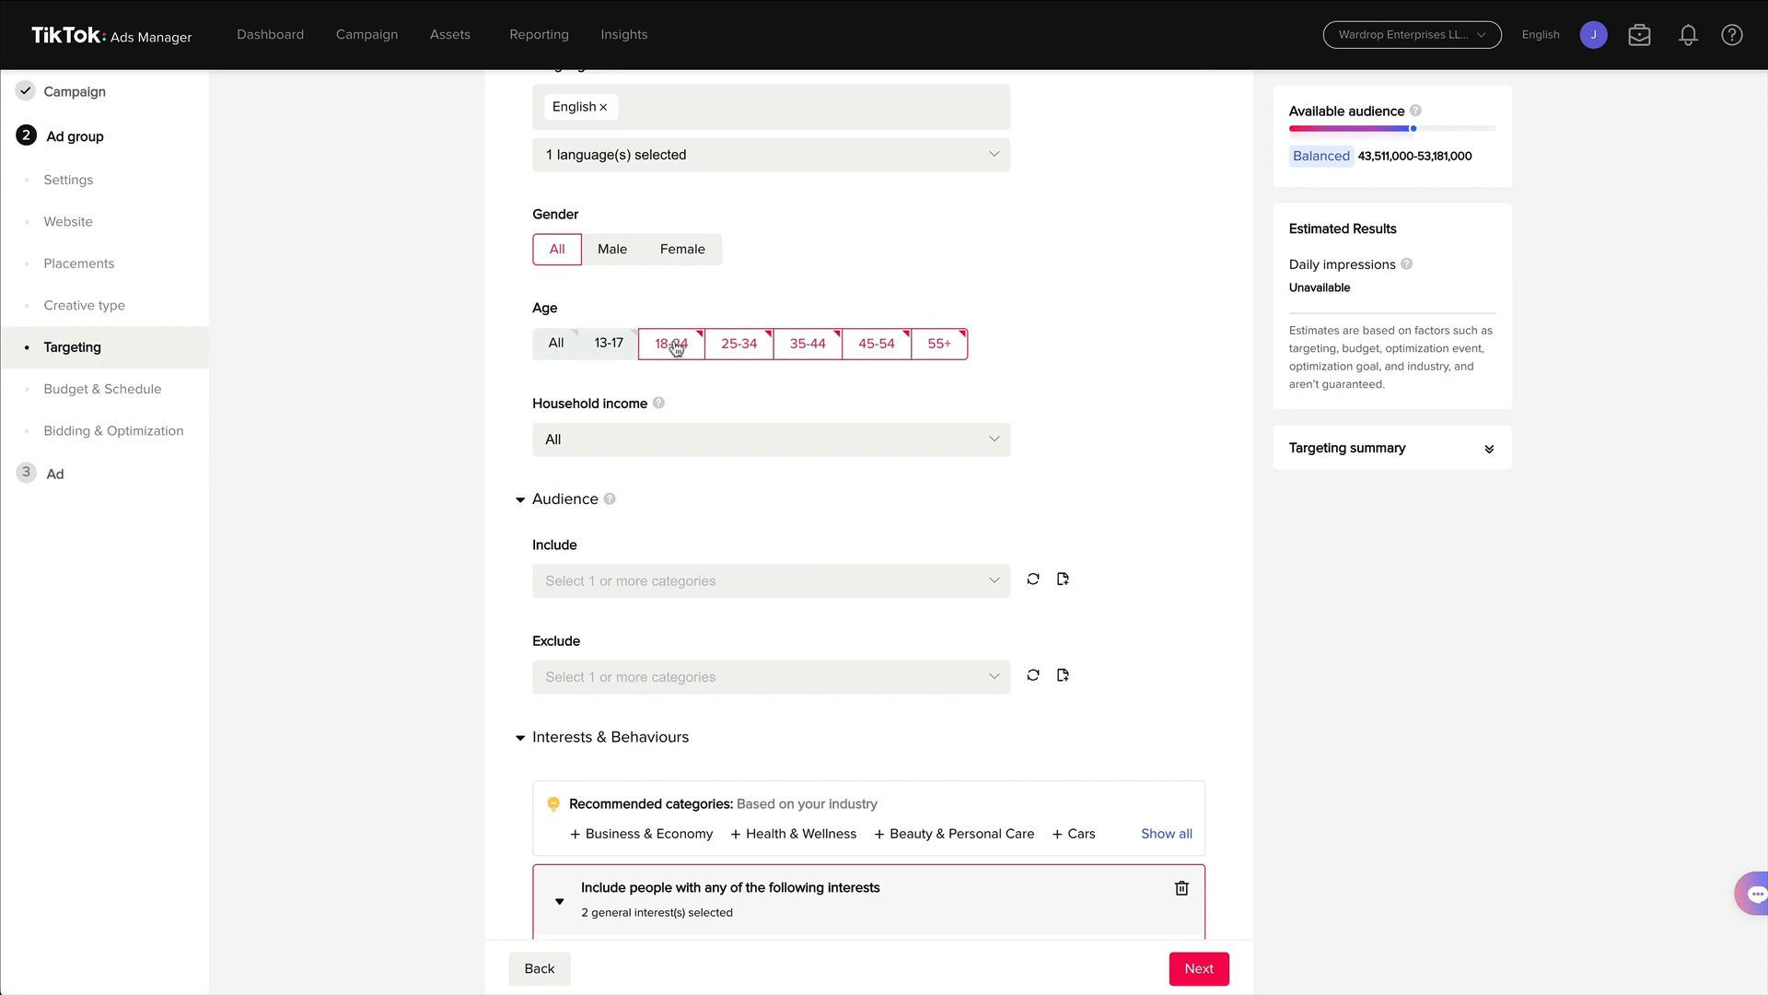
{"action": "left_click", "coordinate": [732, 347]}
{"action": "left_click", "coordinate": [811, 347]}
{"action": "left_click", "coordinate": [875, 345]}
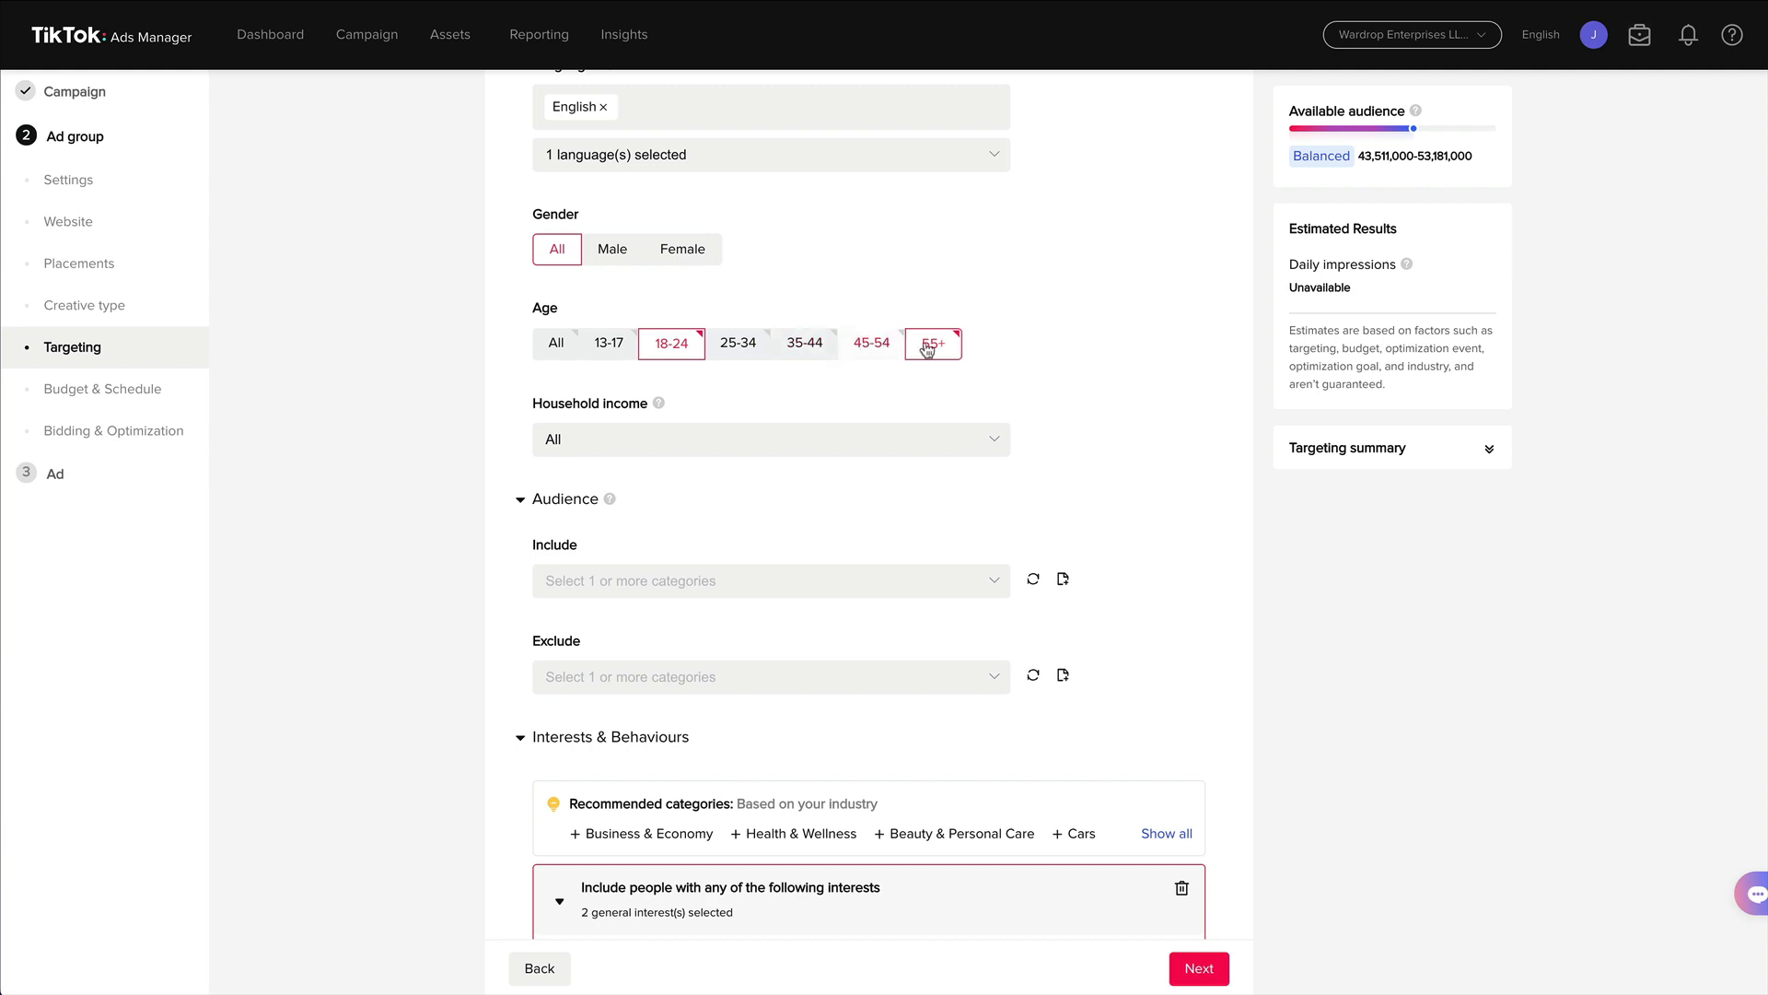
{"action": "left_click", "coordinate": [932, 345]}
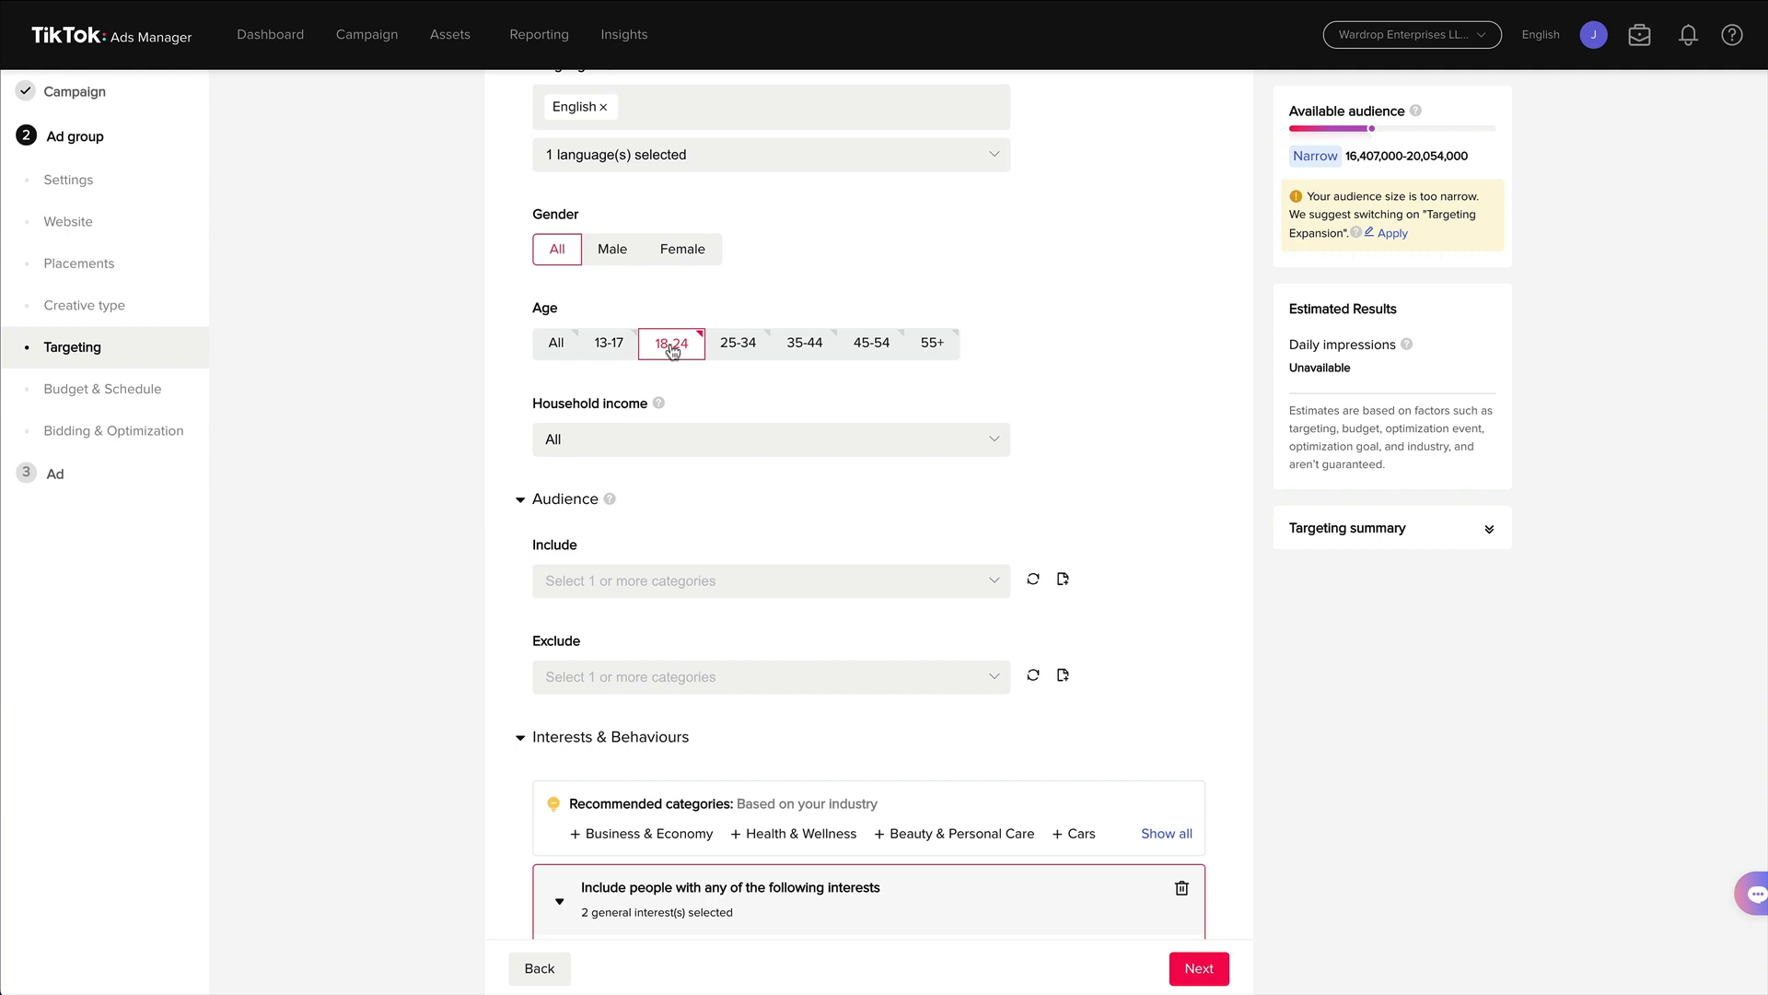
{"action": "left_click", "coordinate": [737, 345]}
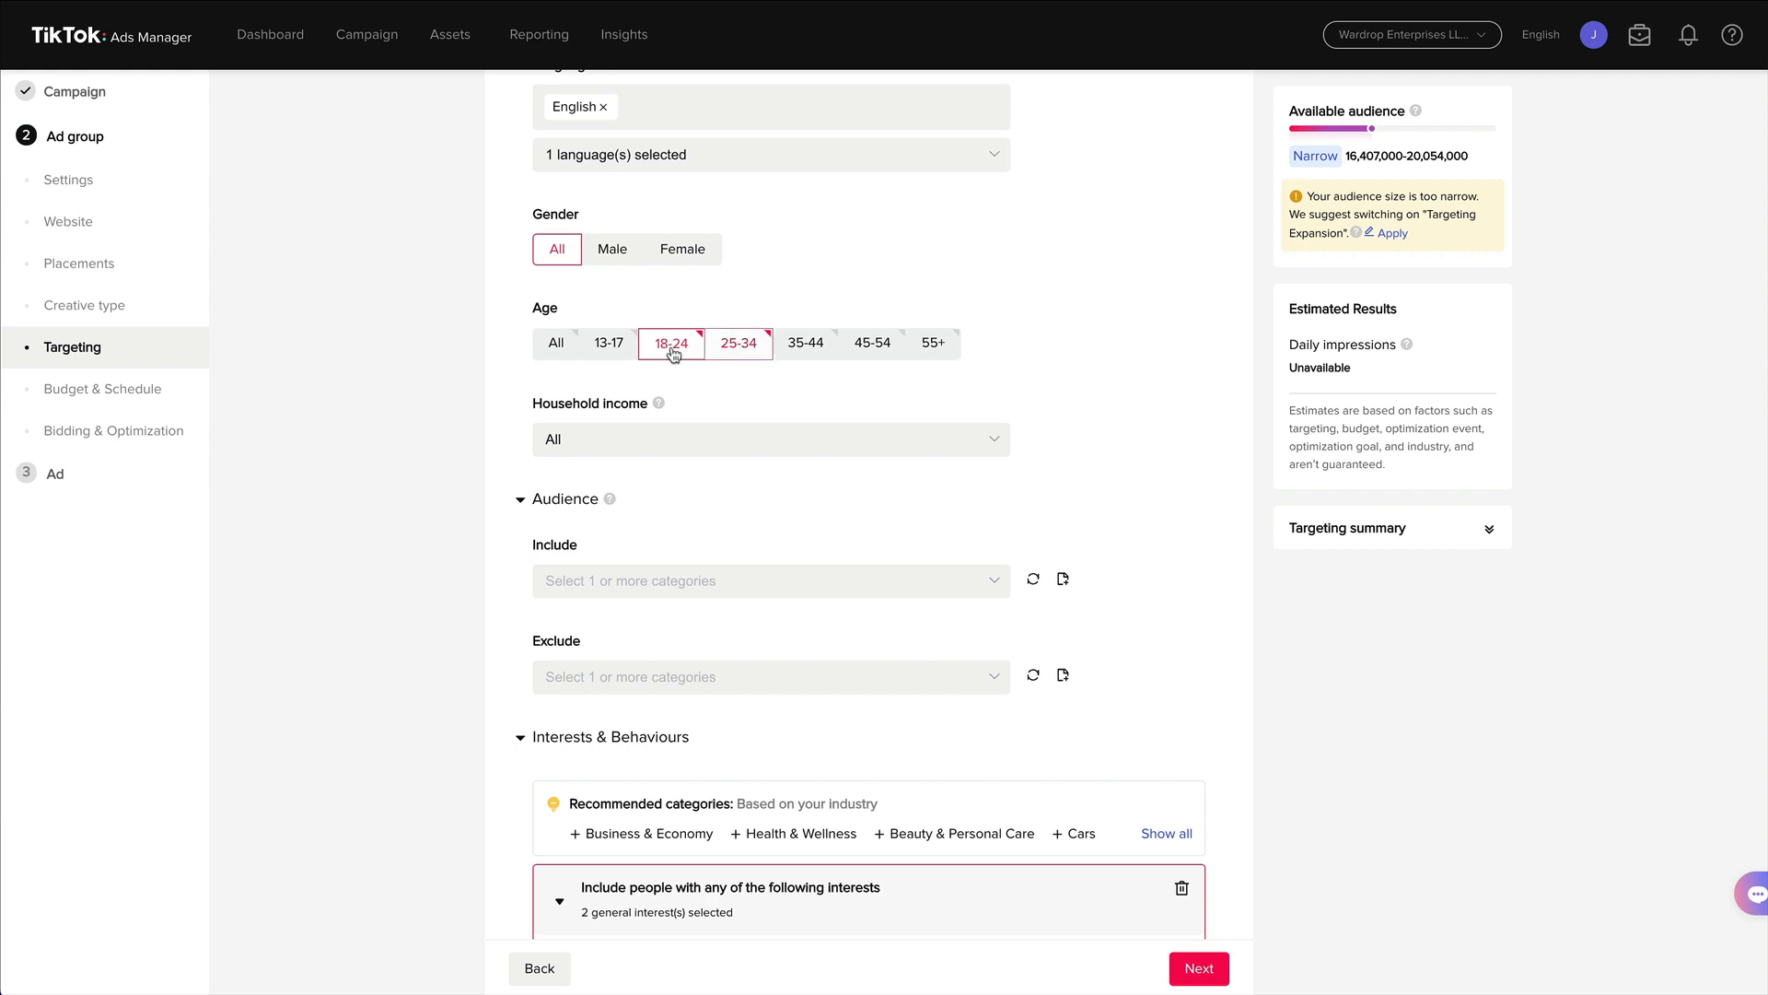
Try targeting single age groups, switching between 25-34 and 35-44 alone.
{"action": "left_click", "coordinate": [693, 353]}
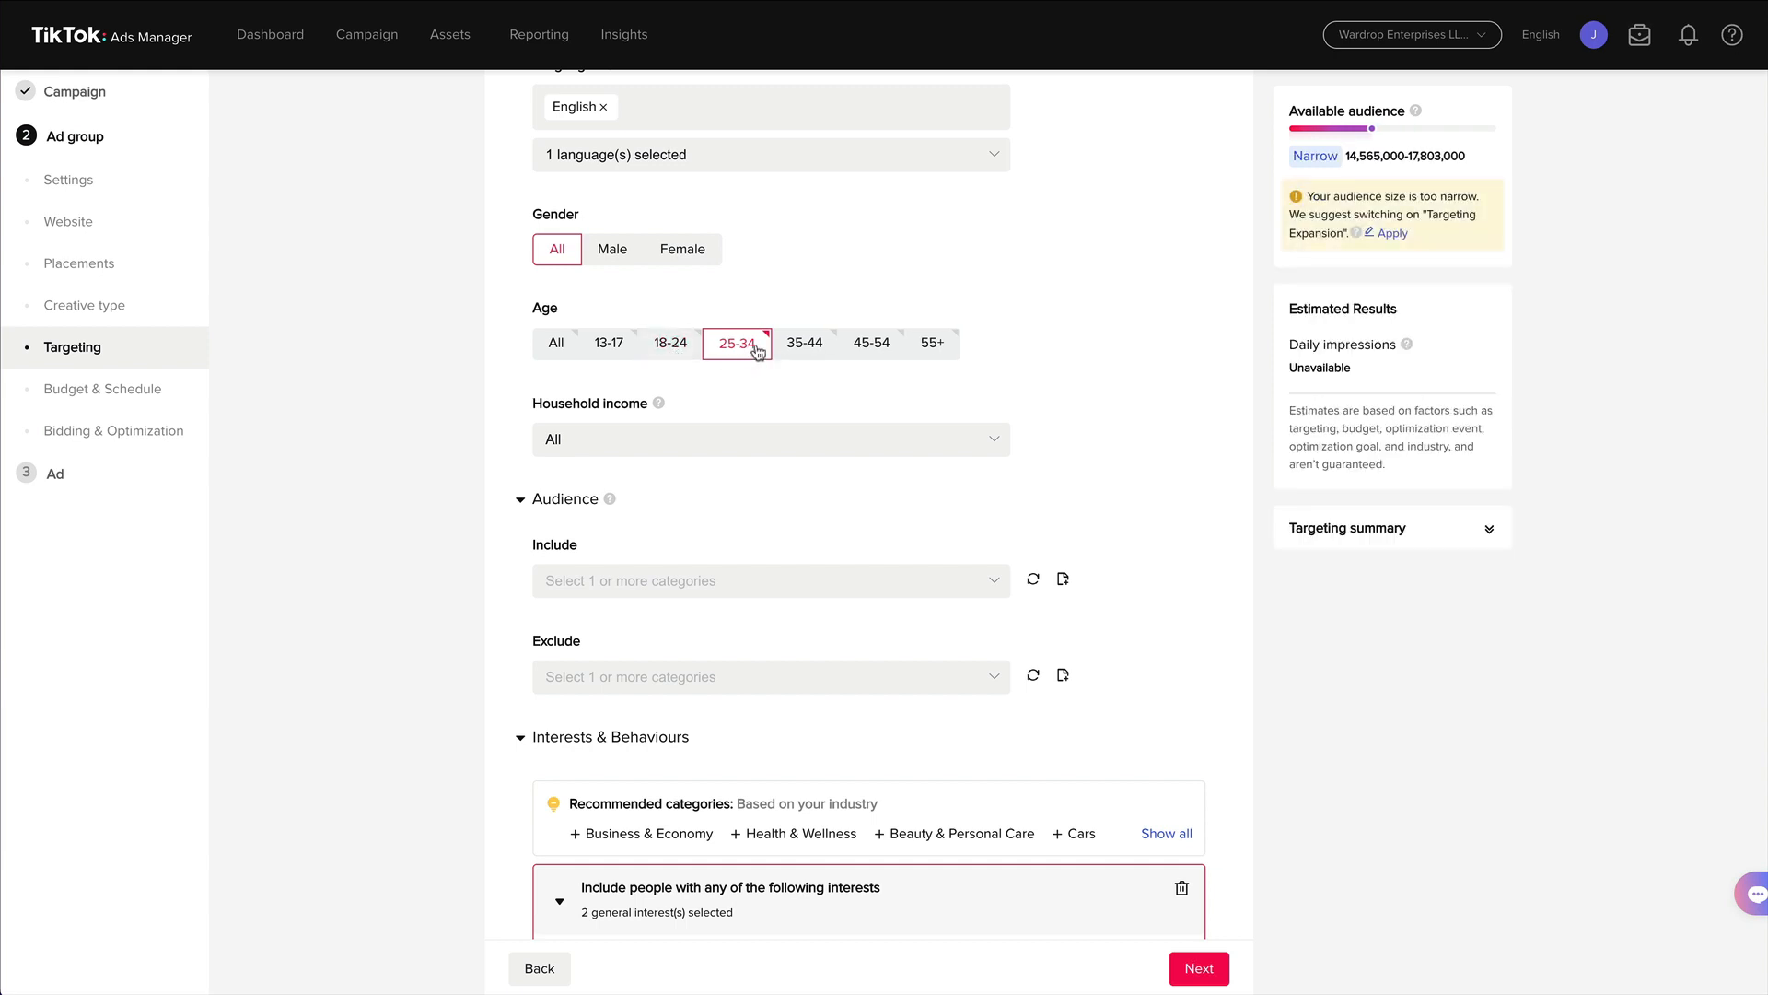
{"action": "left_click", "coordinate": [791, 352]}
{"action": "left_click", "coordinate": [792, 354]}
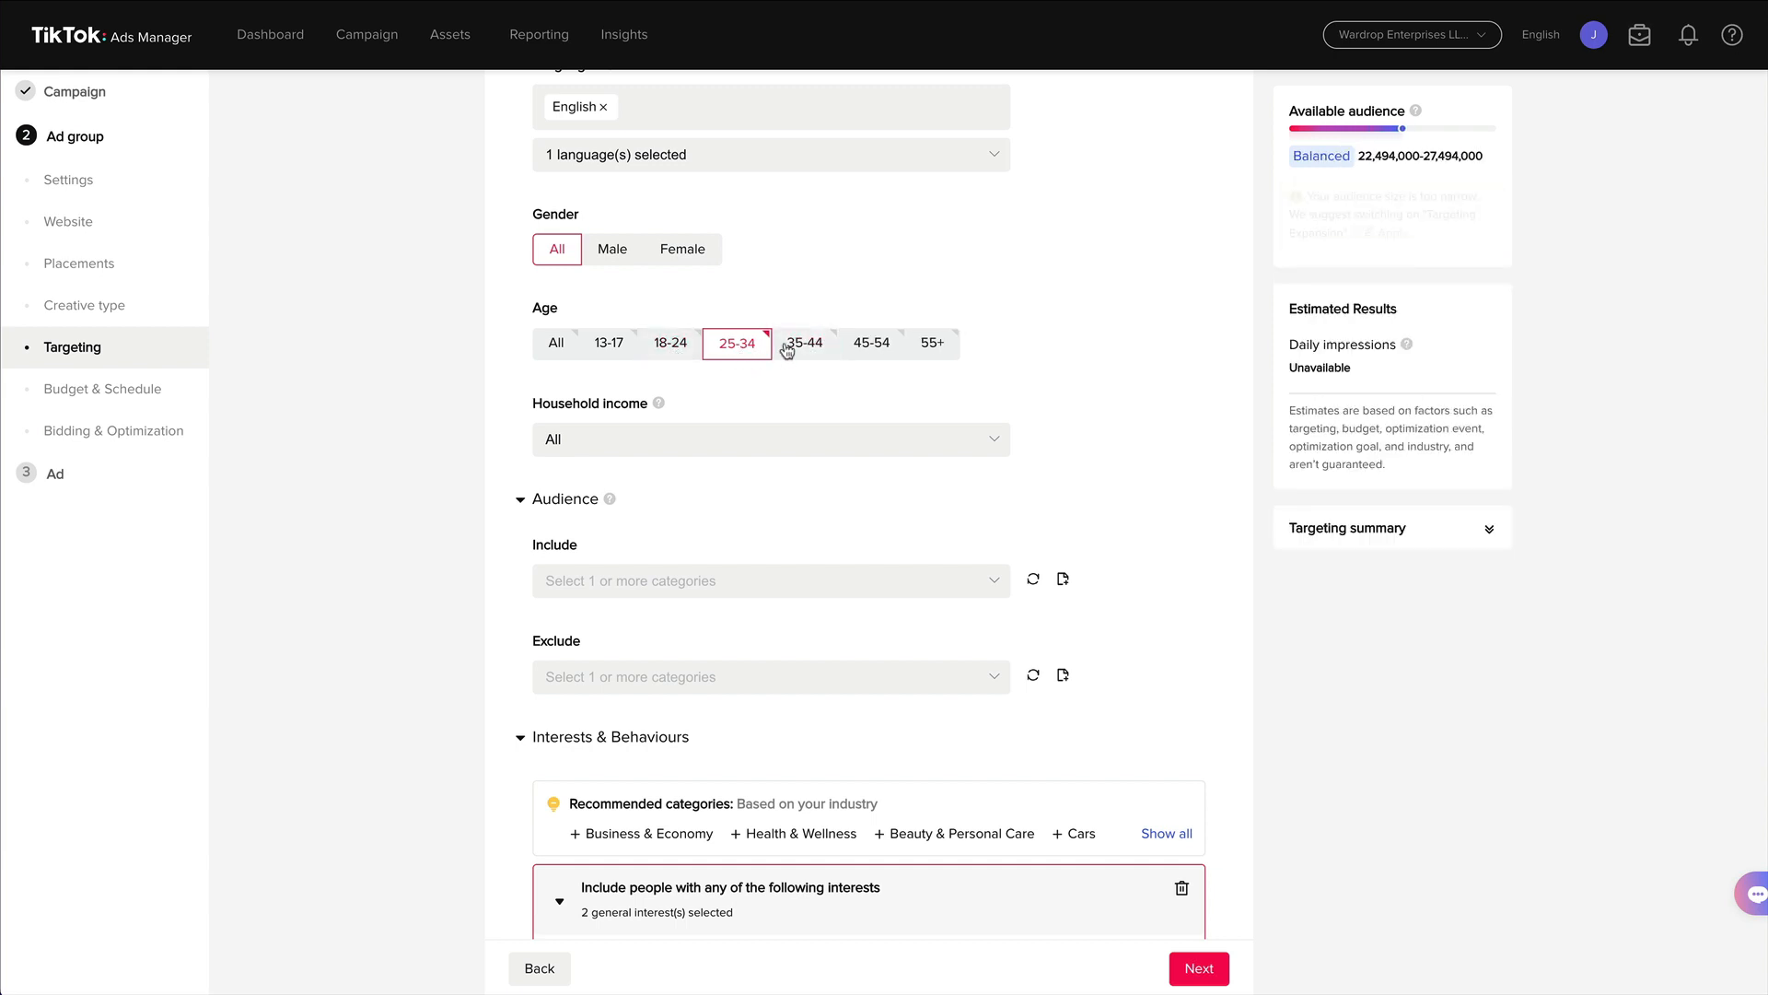
{"action": "left_click", "coordinate": [792, 352]}
{"action": "left_click", "coordinate": [737, 344]}
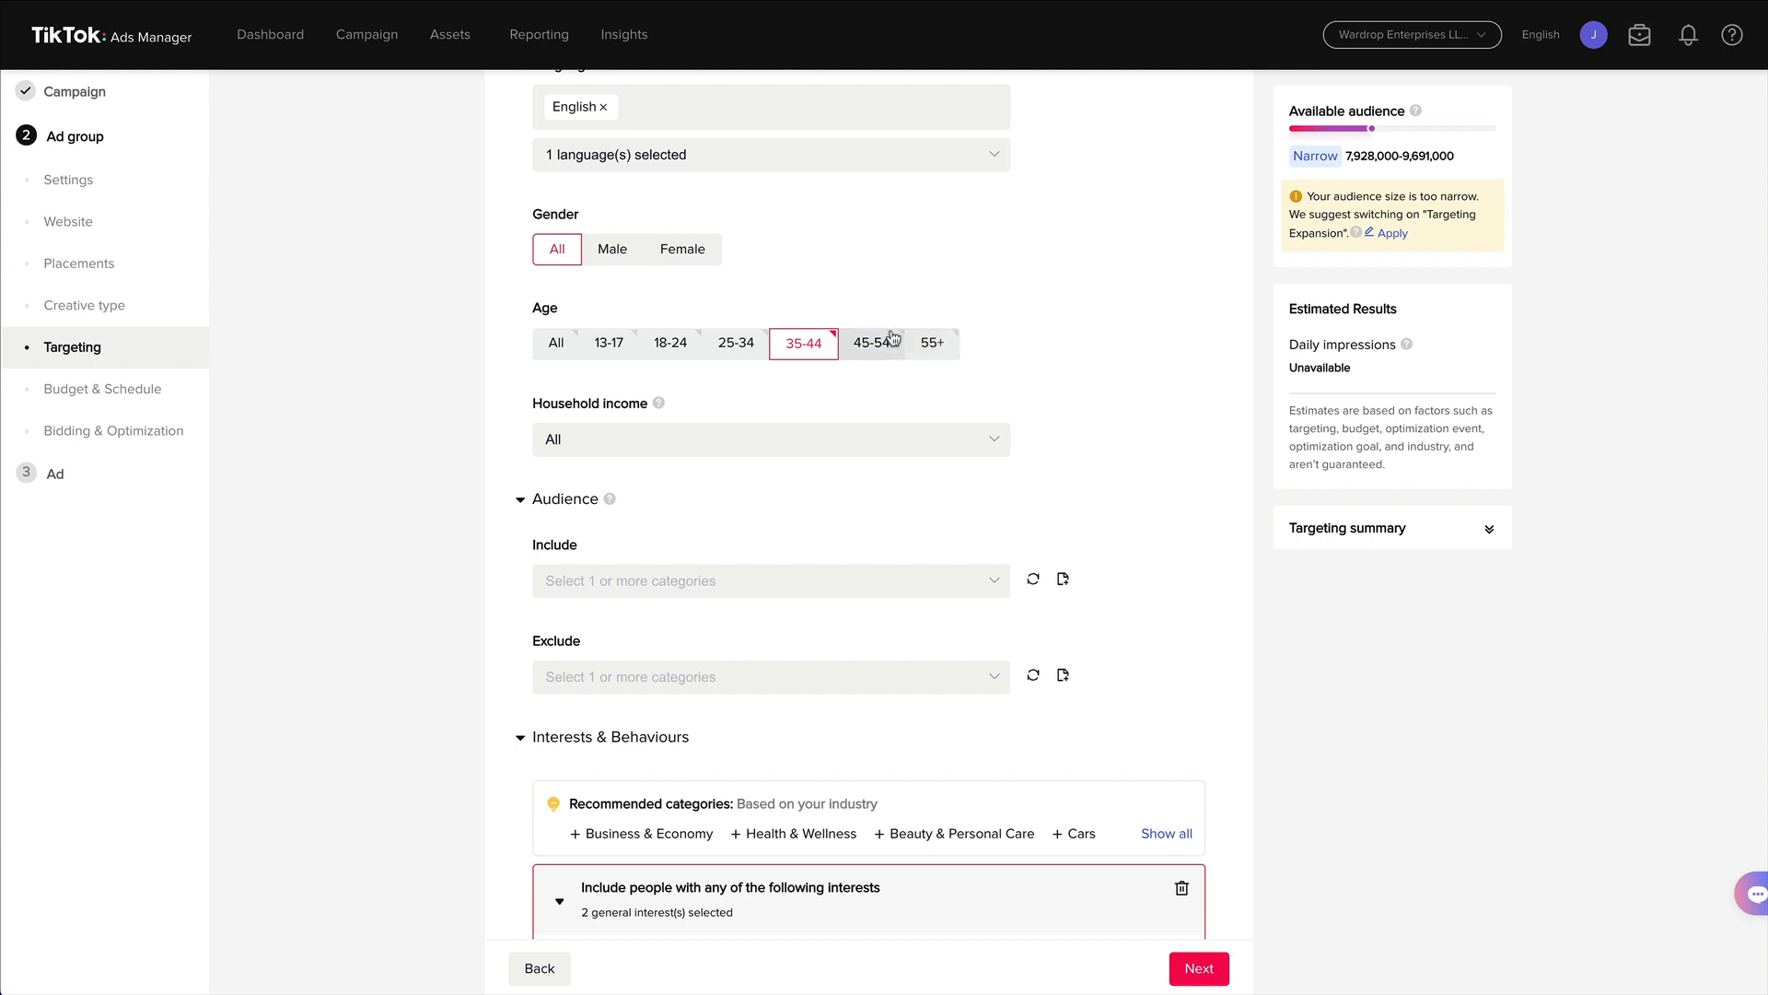
Set the age targeting to all groups from 18-24 through 55+, leaving out 13-17.
{"action": "left_click", "coordinate": [686, 348]}
{"action": "left_click", "coordinate": [736, 343]}
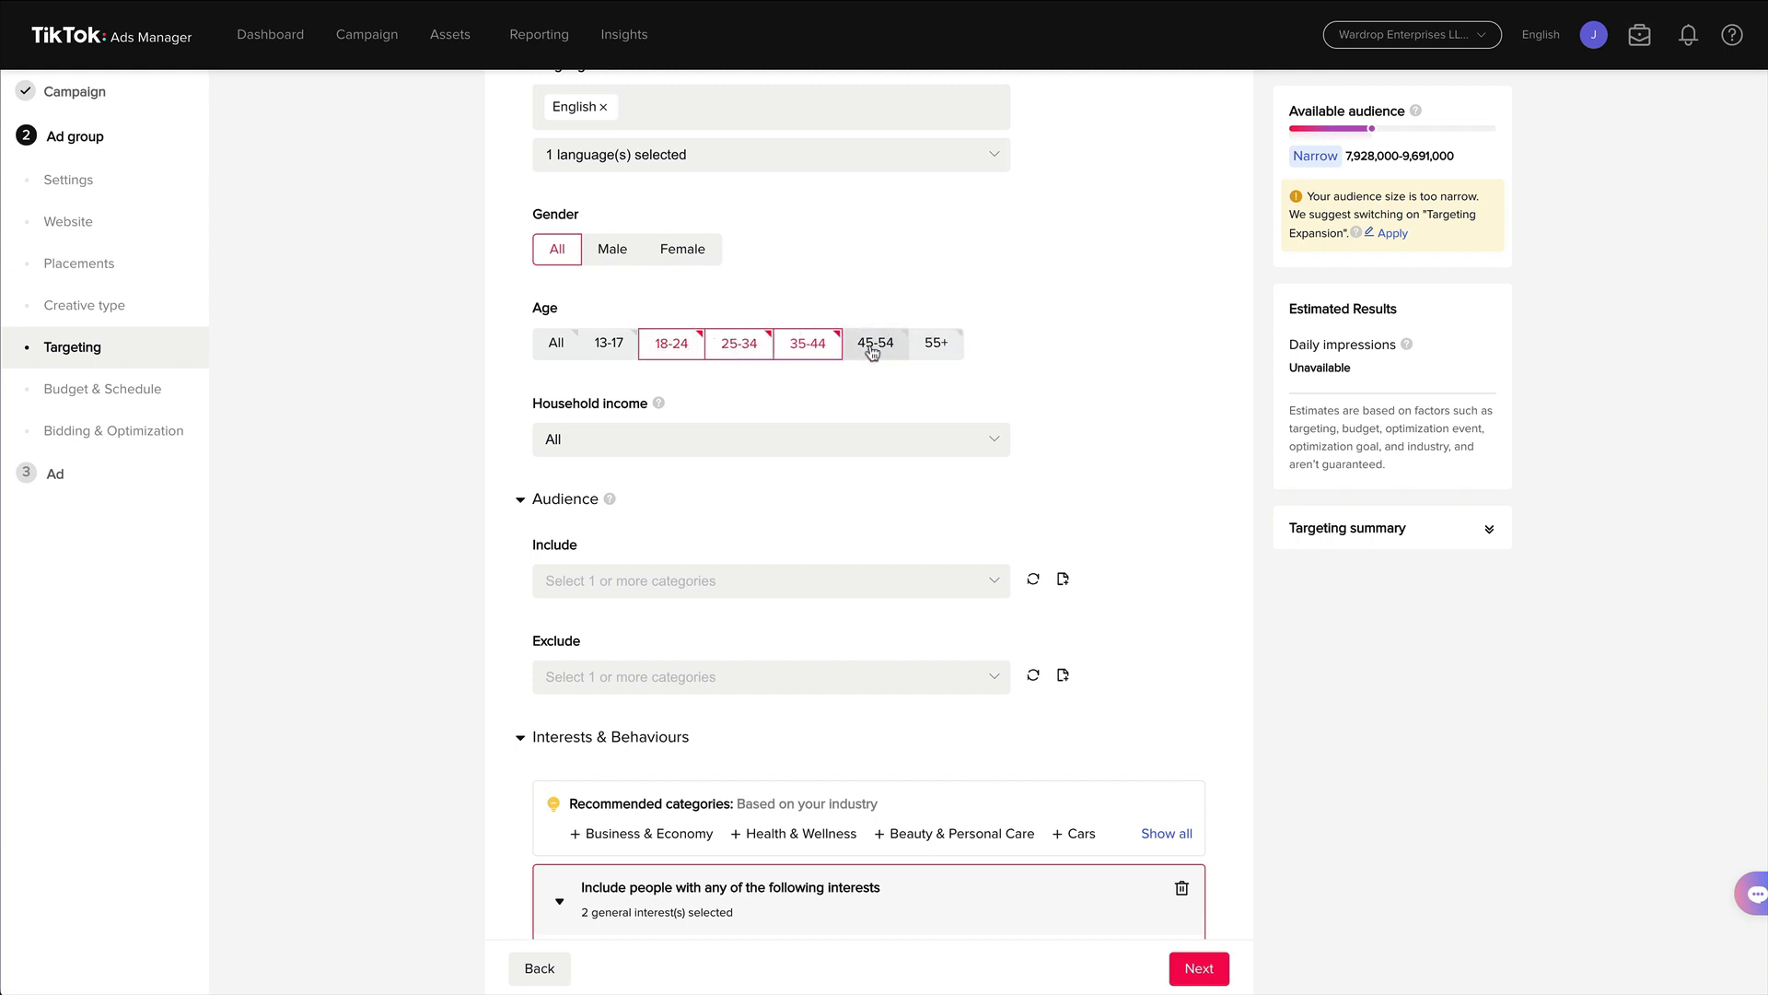
{"action": "left_click", "coordinate": [873, 342]}
{"action": "left_click", "coordinate": [935, 342]}
Review the completed ad group targeting settings and continue to the ad setup step.
{"action": "scroll", "coordinate": [1032, 334], "scroll_direction": "up", "scroll_amount": 1}
{"action": "scroll", "coordinate": [1032, 334], "scroll_direction": "up", "scroll_amount": 6}
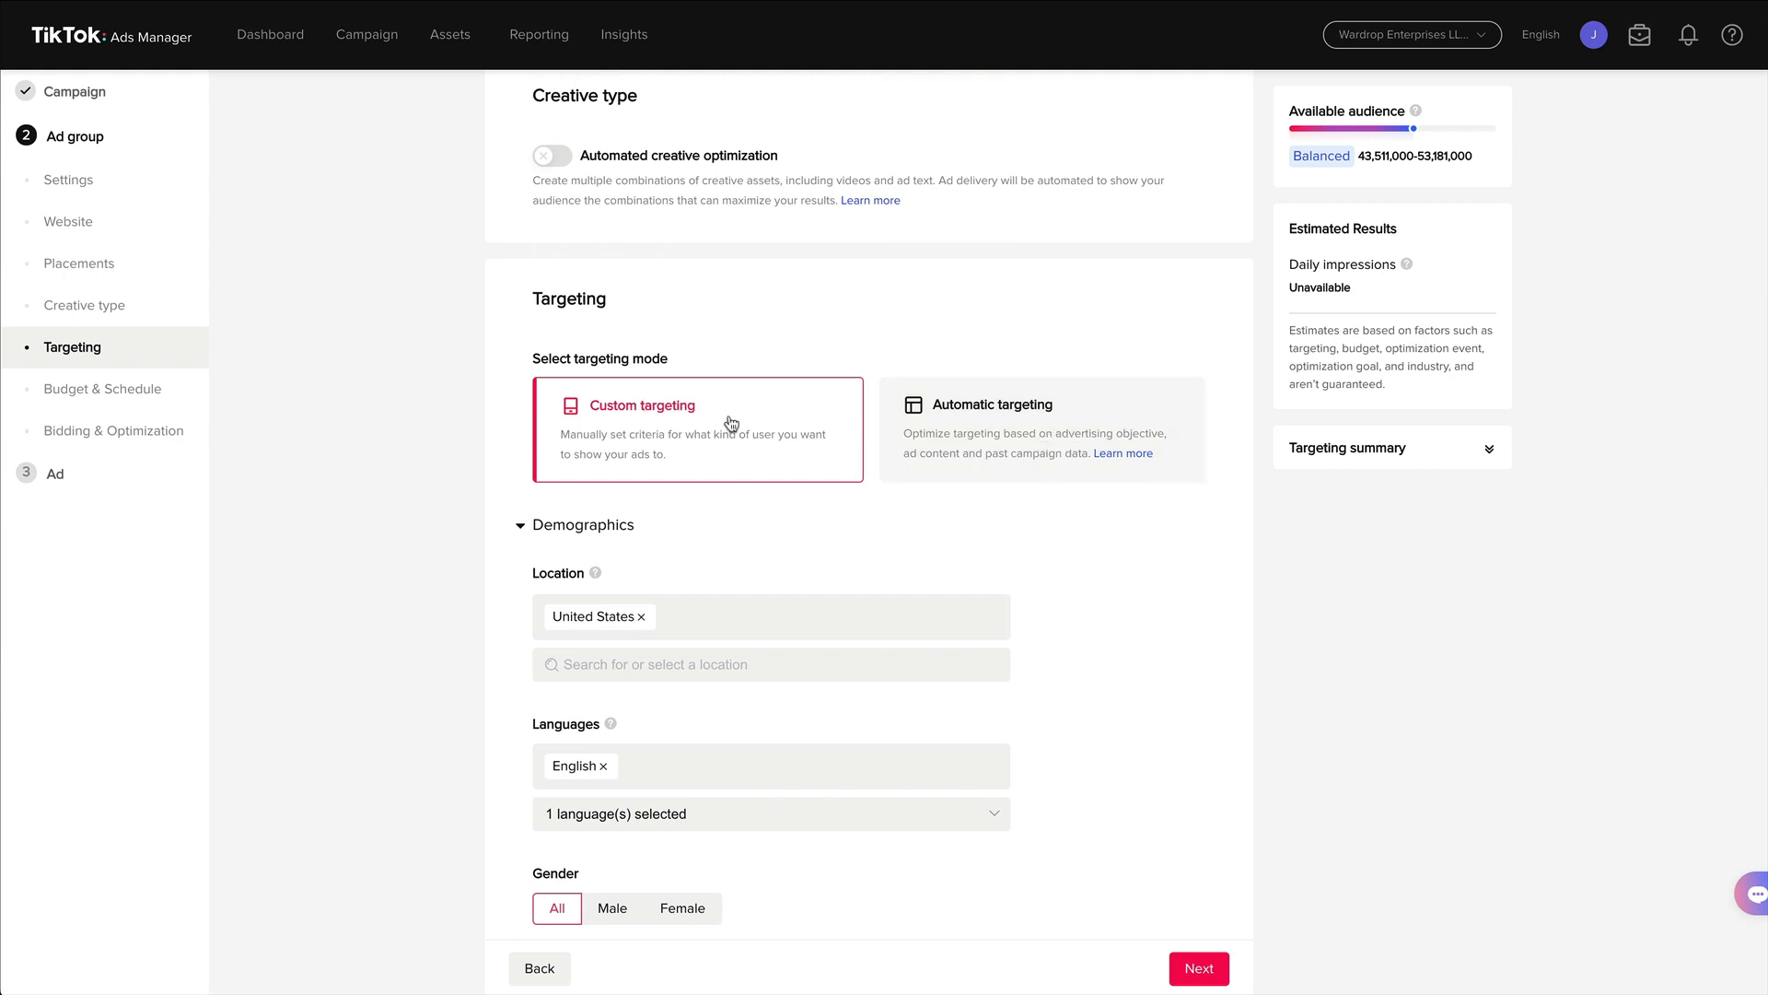
{"action": "scroll", "coordinate": [729, 423], "scroll_direction": "down", "scroll_amount": 3}
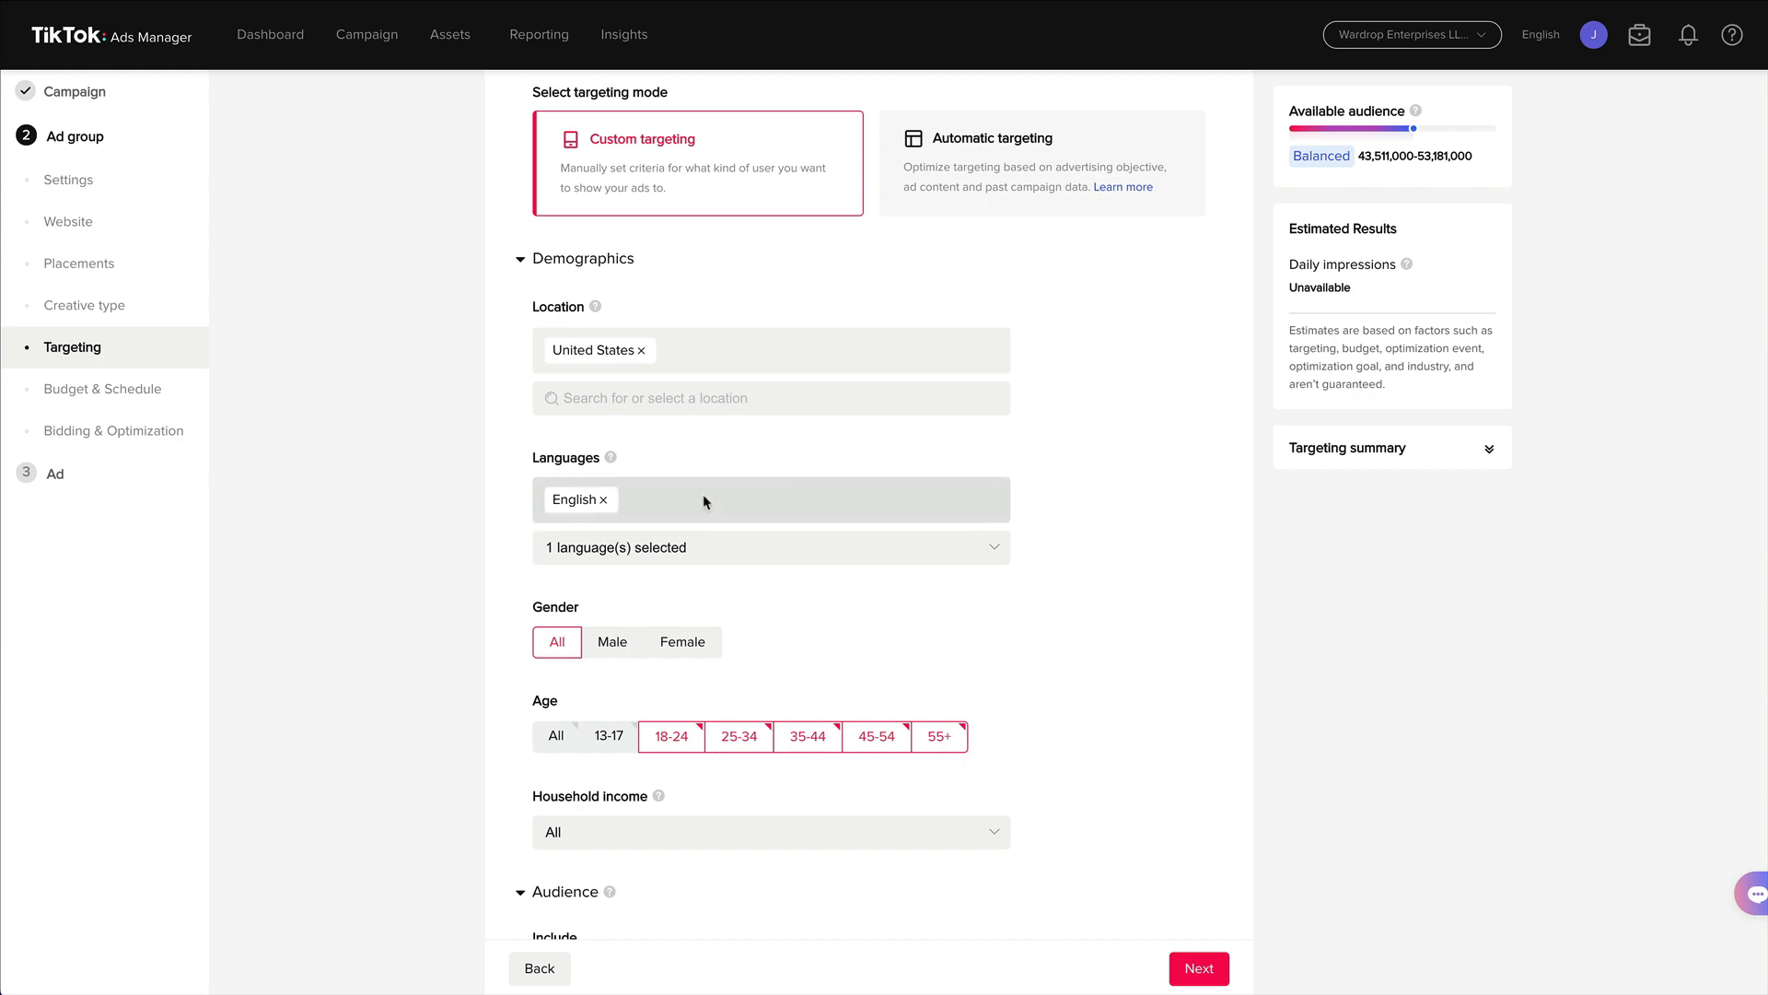
{"action": "scroll", "coordinate": [703, 501], "scroll_direction": "down", "scroll_amount": 5}
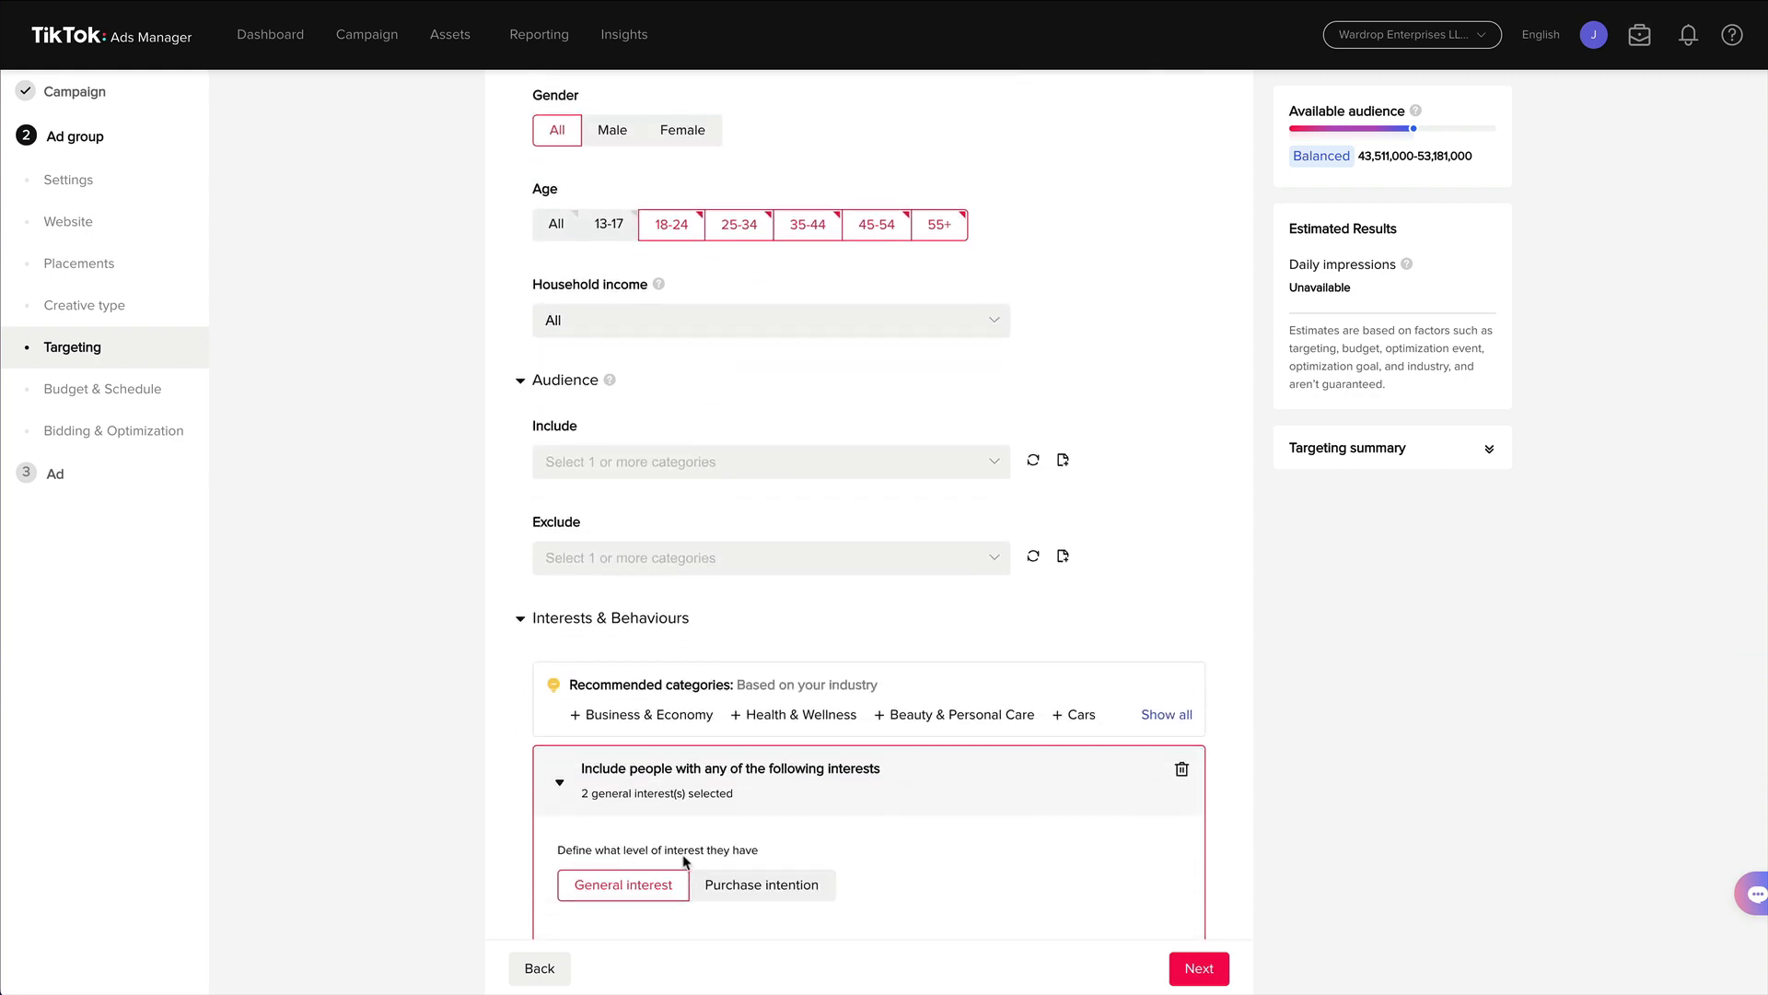
{"action": "scroll", "coordinate": [685, 861], "scroll_direction": "down", "scroll_amount": 1}
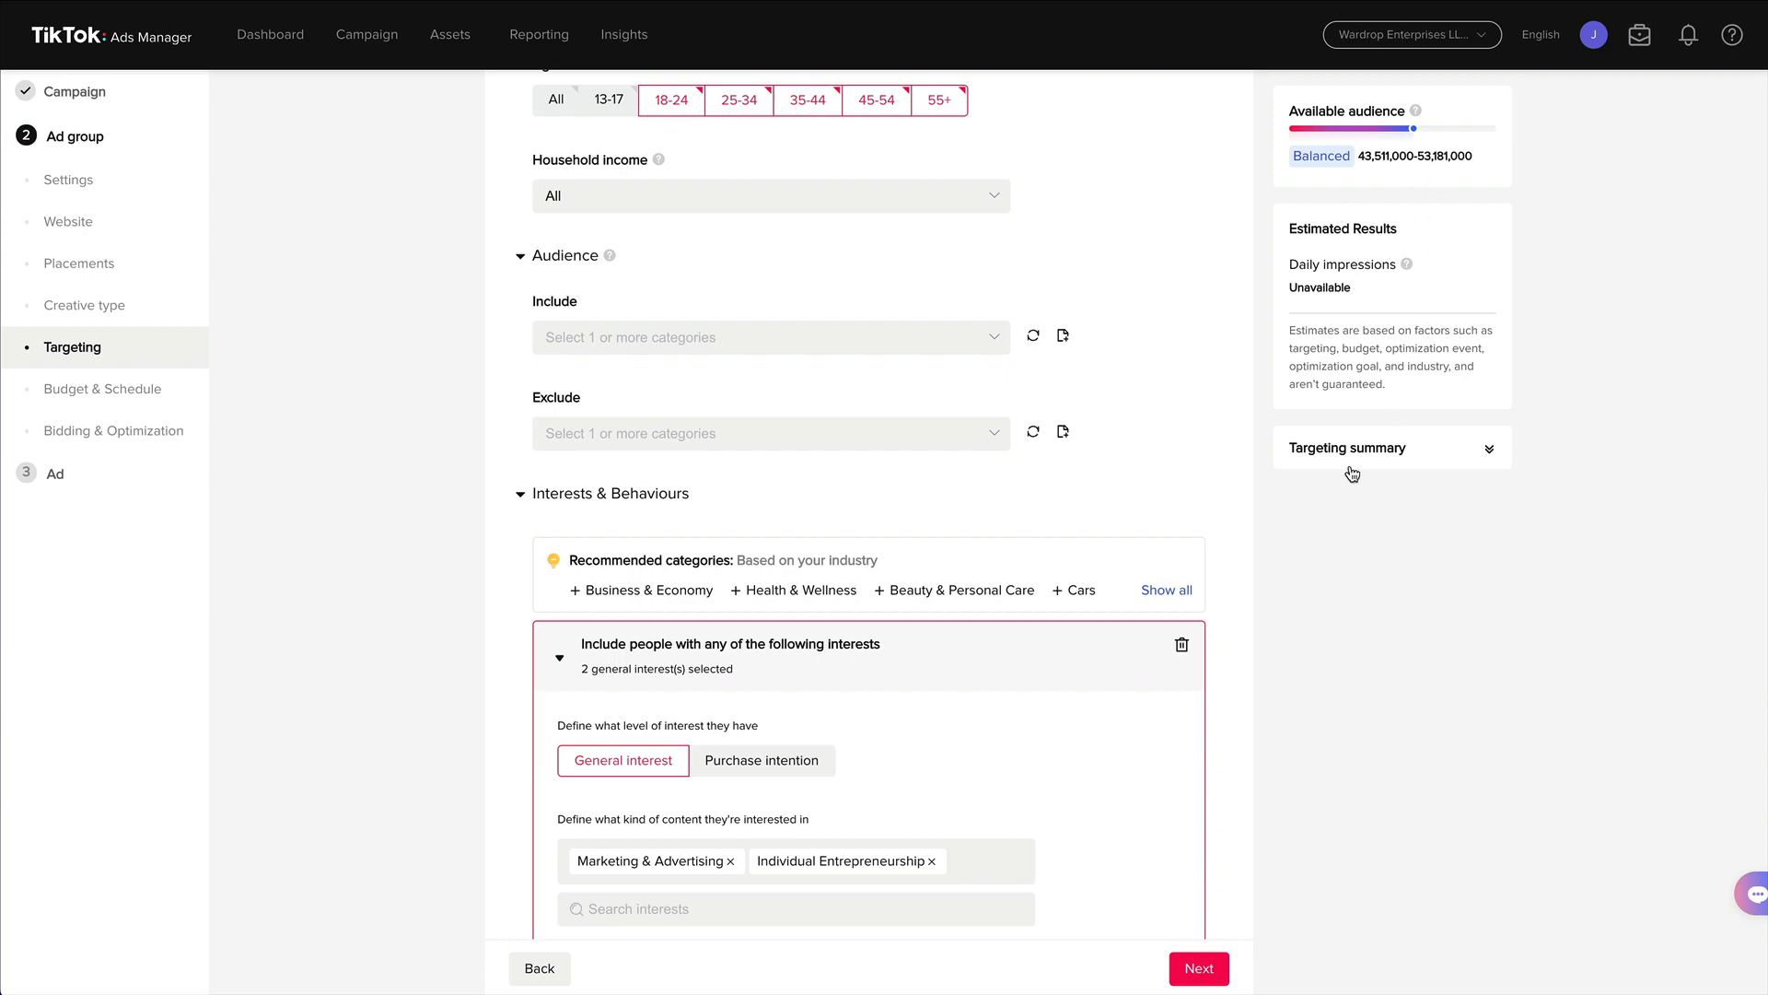
{"action": "scroll", "coordinate": [1312, 507], "scroll_direction": "down", "scroll_amount": 7}
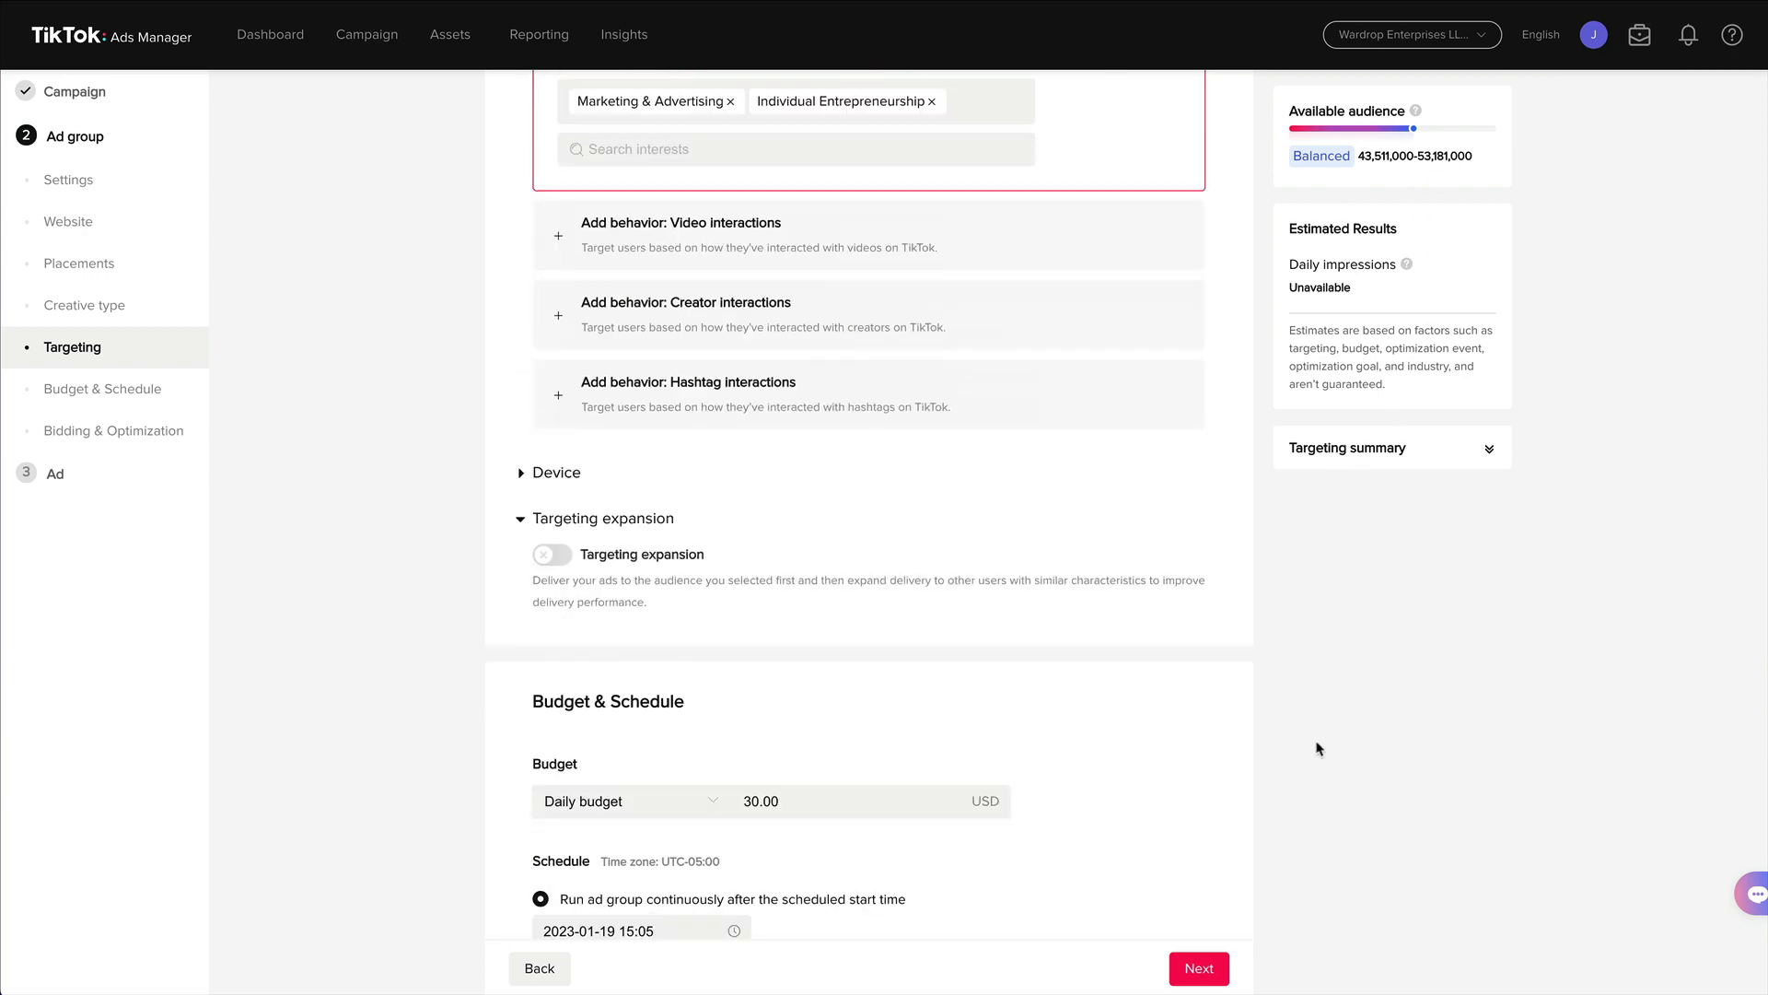
{"action": "left_click", "coordinate": [1211, 969]}
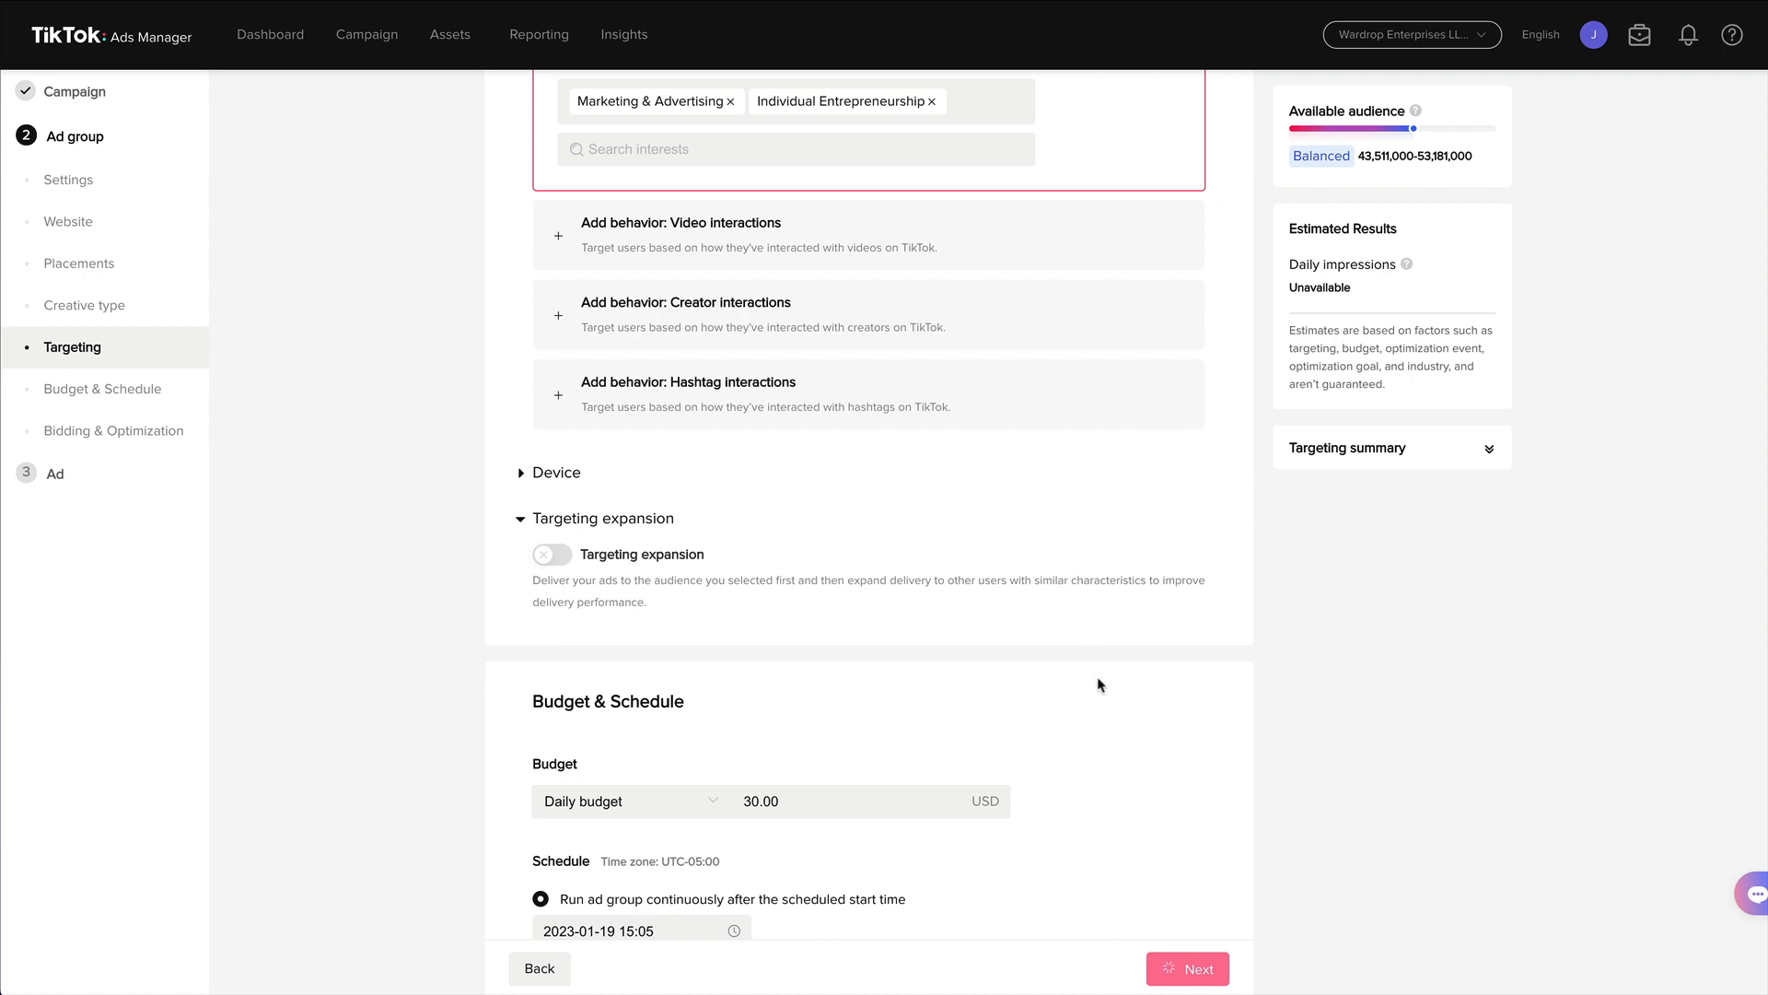